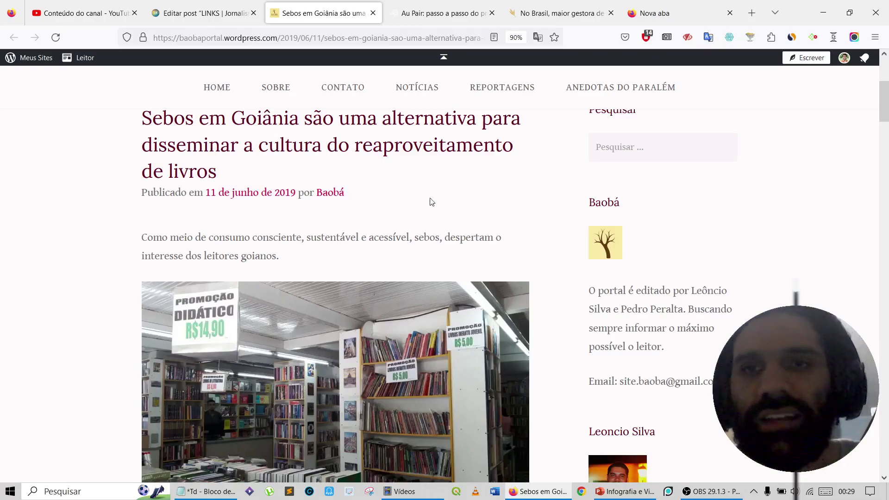
- Look through the article about second-hand bookshops in Goiânia, from its title down to the embedded map
{"action": "left_click_drag", "start_coordinate": [142, 121], "coordinate": [370, 162]}
{"action": "left_click", "coordinate": [137, 123]}
{"action": "left_click", "coordinate": [370, 168]}
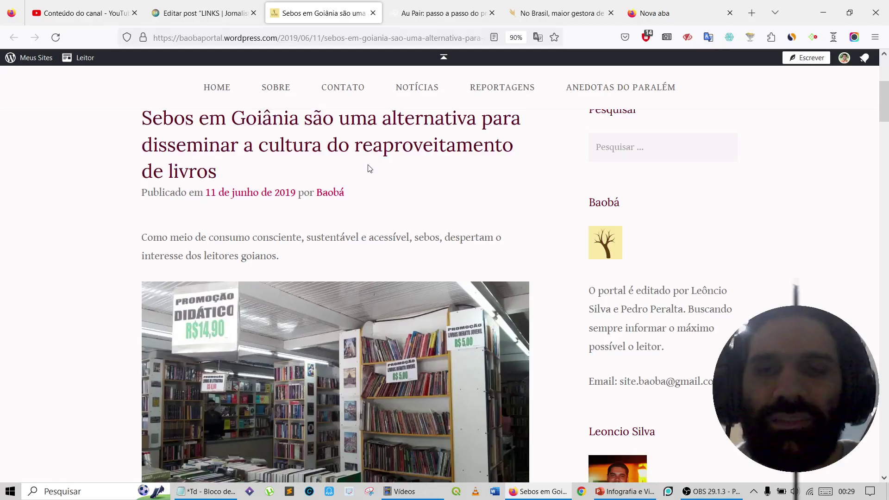
{"action": "scroll", "coordinate": [370, 168], "scroll_direction": "down", "scroll_amount": 10}
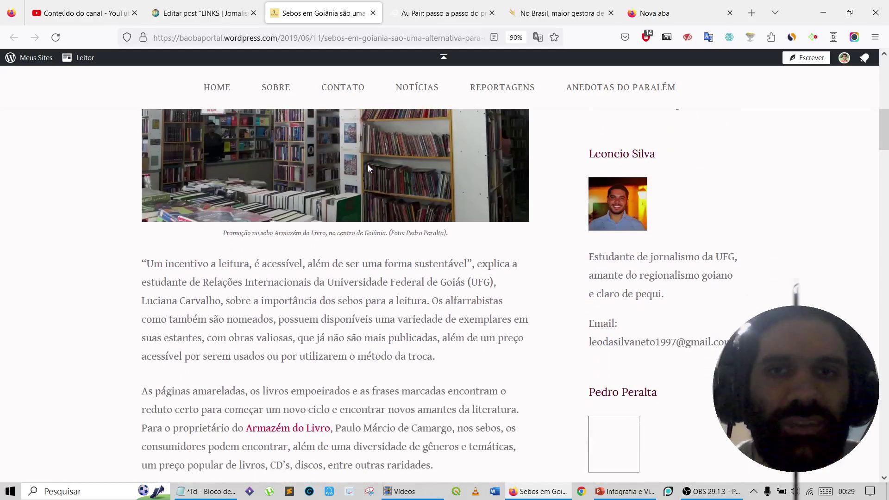
{"action": "scroll", "coordinate": [368, 168], "scroll_direction": "down", "scroll_amount": 15}
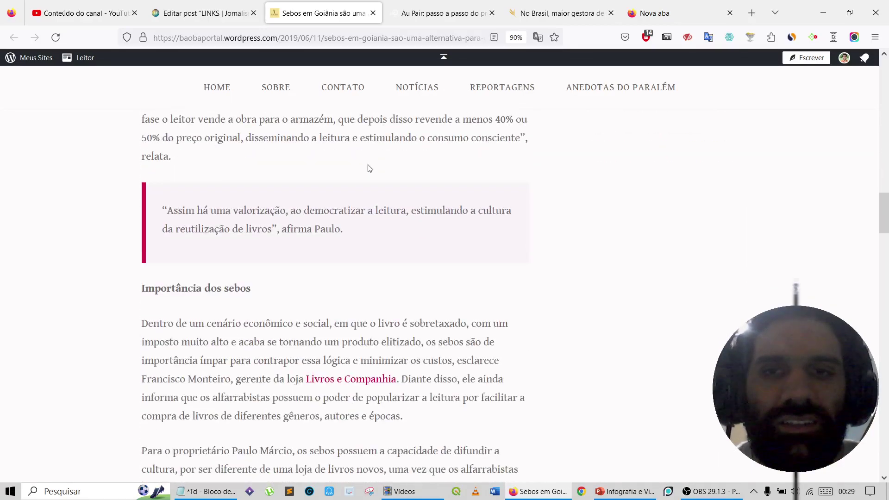
{"action": "scroll", "coordinate": [368, 165], "scroll_direction": "down", "scroll_amount": 15}
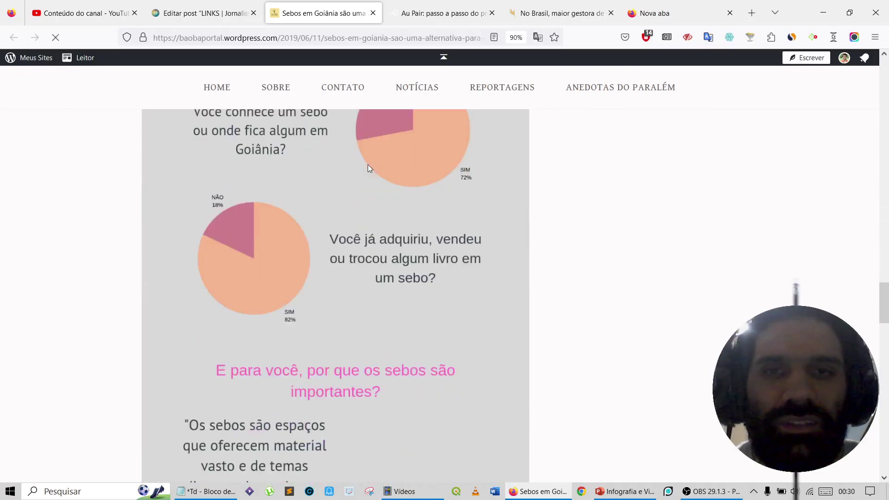
{"action": "scroll", "coordinate": [369, 168], "scroll_direction": "down", "scroll_amount": 15}
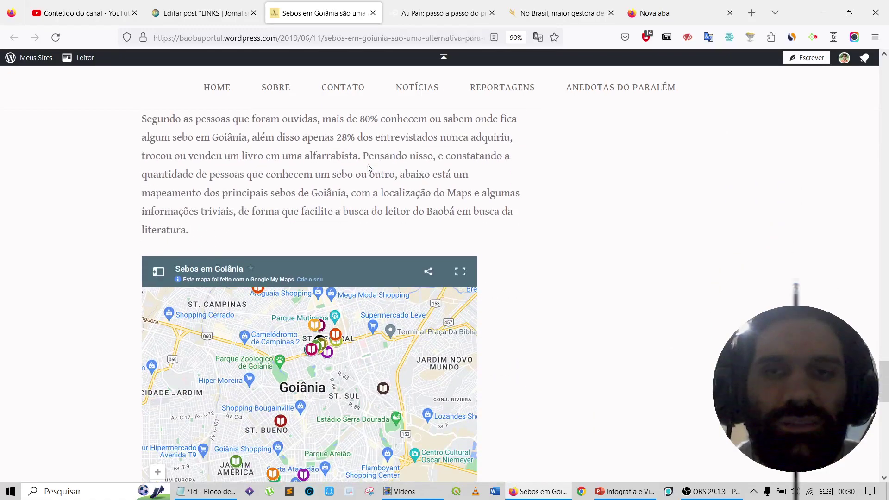
{"action": "scroll", "coordinate": [369, 167], "scroll_direction": "down", "scroll_amount": 2}
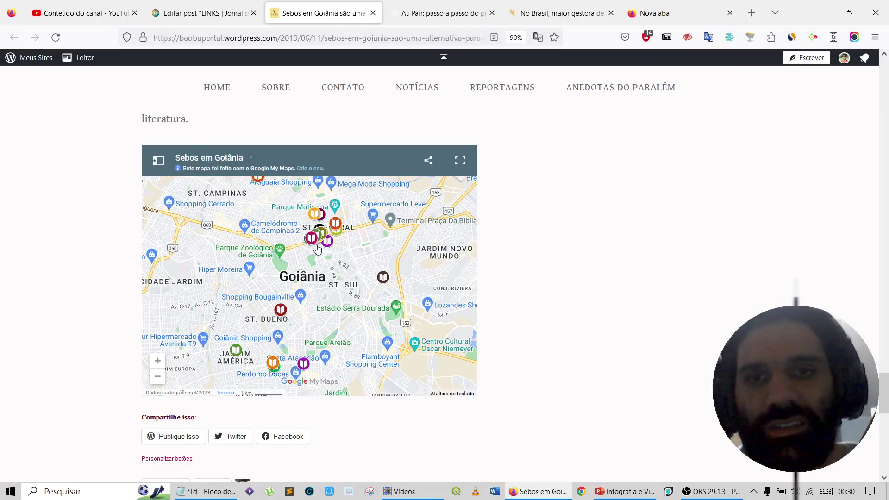
- View the Animus Livraria marker on the embedded map and read its description, Google Maps details and photos
{"action": "left_click_drag", "start_coordinate": [287, 222], "coordinate": [289, 241]}
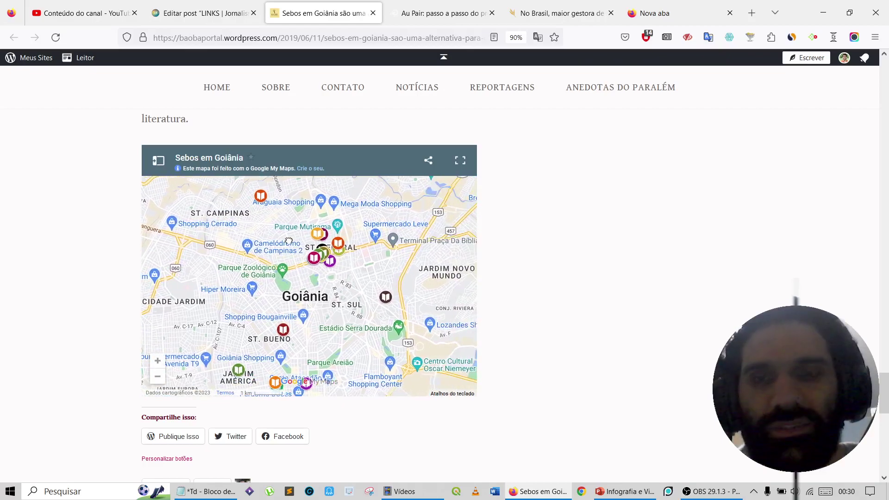
{"action": "left_click", "coordinate": [261, 200]}
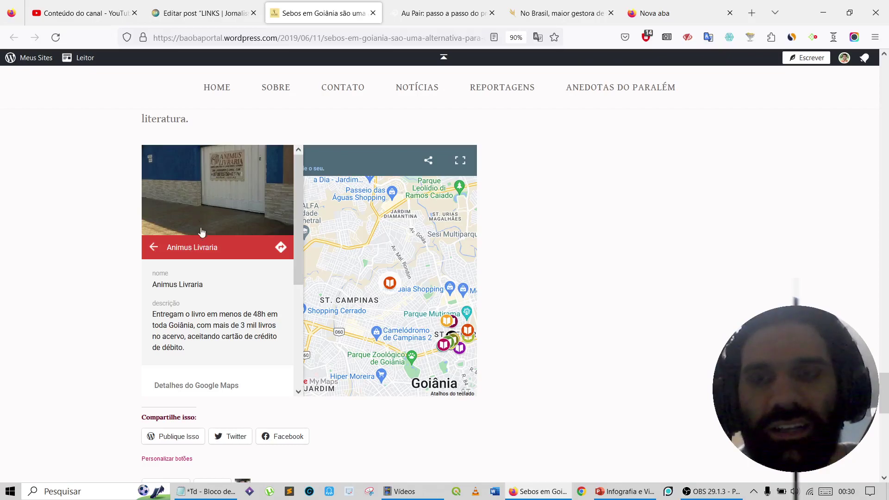
{"action": "scroll", "coordinate": [202, 226], "scroll_direction": "down", "scroll_amount": 2}
{"action": "scroll", "coordinate": [185, 227], "scroll_direction": "down", "scroll_amount": 2}
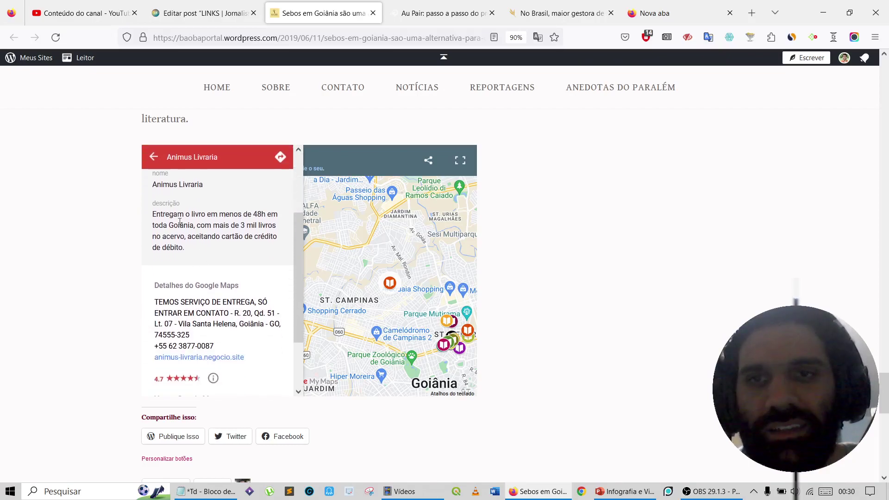
{"action": "left_click_drag", "start_coordinate": [152, 215], "coordinate": [202, 258]}
{"action": "left_click", "coordinate": [218, 258]}
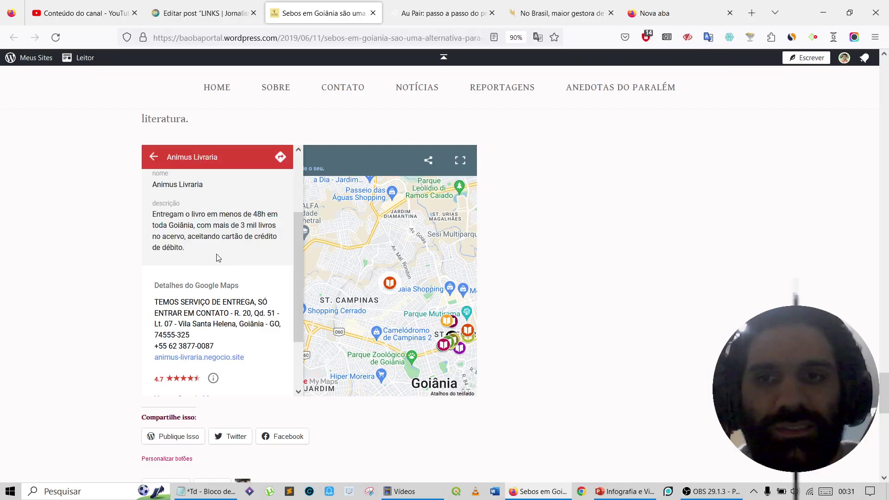
{"action": "scroll", "coordinate": [217, 255], "scroll_direction": "down", "scroll_amount": 2}
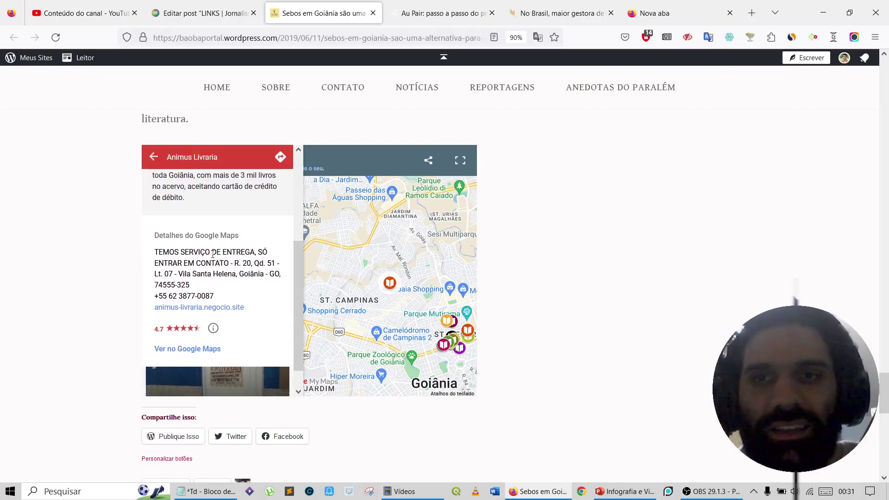
{"action": "scroll", "coordinate": [213, 254], "scroll_direction": "down", "scroll_amount": 1}
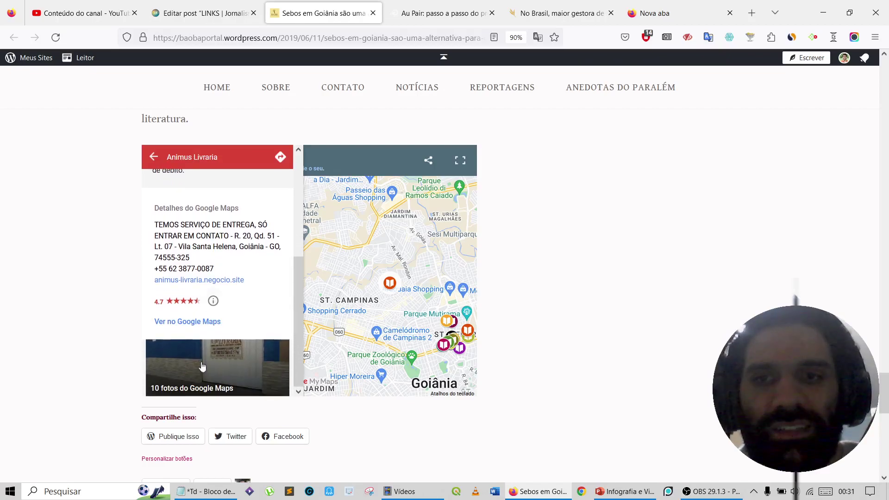
{"action": "scroll", "coordinate": [249, 308], "scroll_direction": "up", "scroll_amount": 6}
{"action": "scroll", "coordinate": [249, 308], "scroll_direction": "up", "scroll_amount": 1}
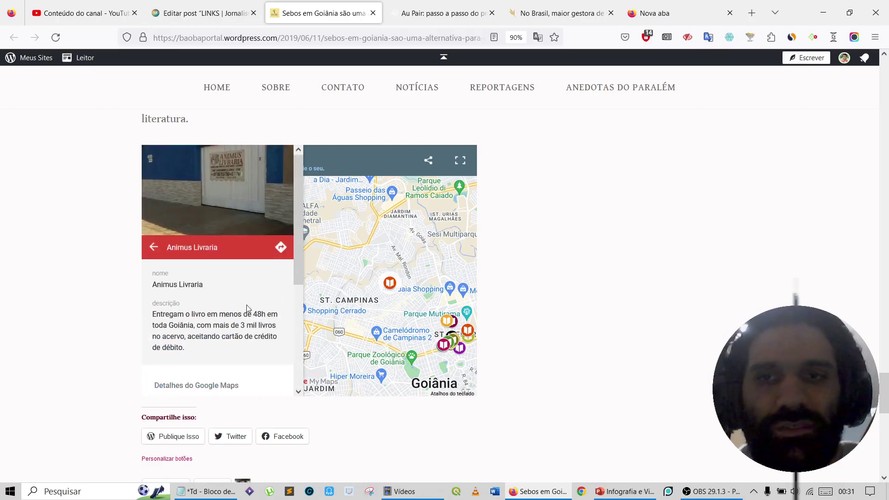
- Read the descriptions of the Portal dos Livros and Hocus Pocus markers on the map, and close the details
{"action": "left_click", "coordinate": [395, 317]}
{"action": "left_click_drag", "start_coordinate": [421, 348], "coordinate": [358, 286]}
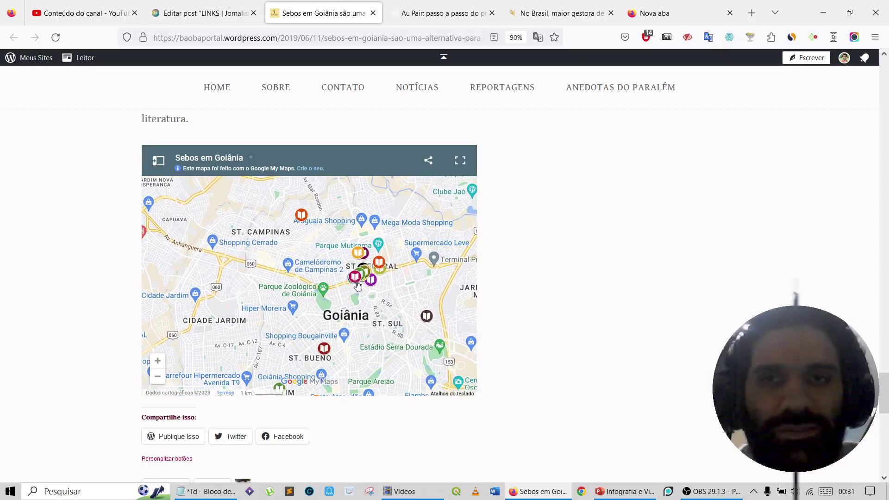
{"action": "left_click", "coordinate": [358, 284]}
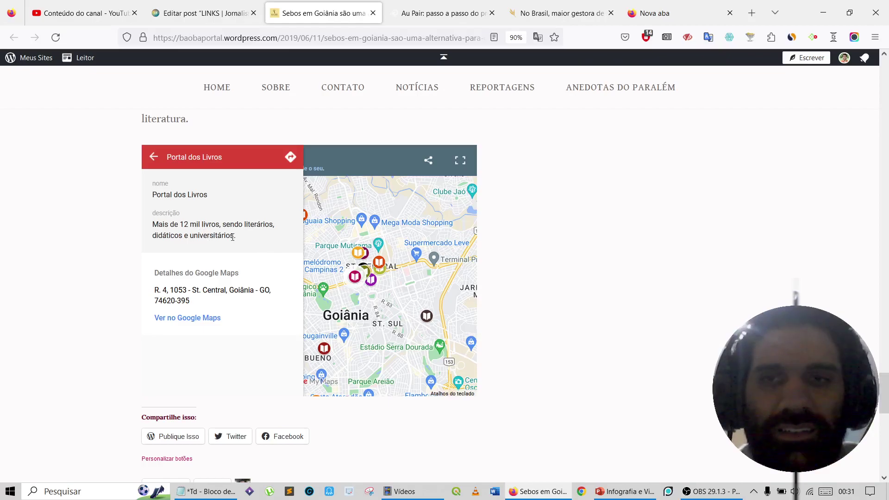
{"action": "left_click", "coordinate": [381, 266]}
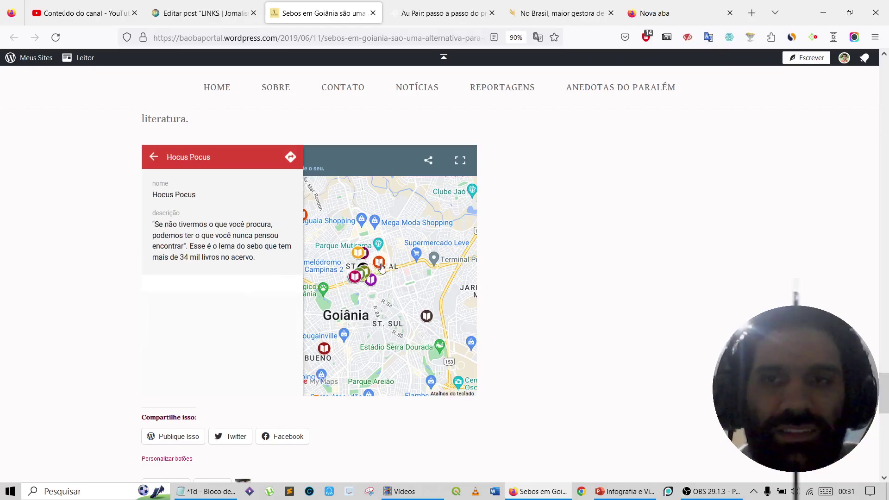
{"action": "left_click_drag", "start_coordinate": [159, 224], "coordinate": [190, 246]}
{"action": "left_click", "coordinate": [229, 258]}
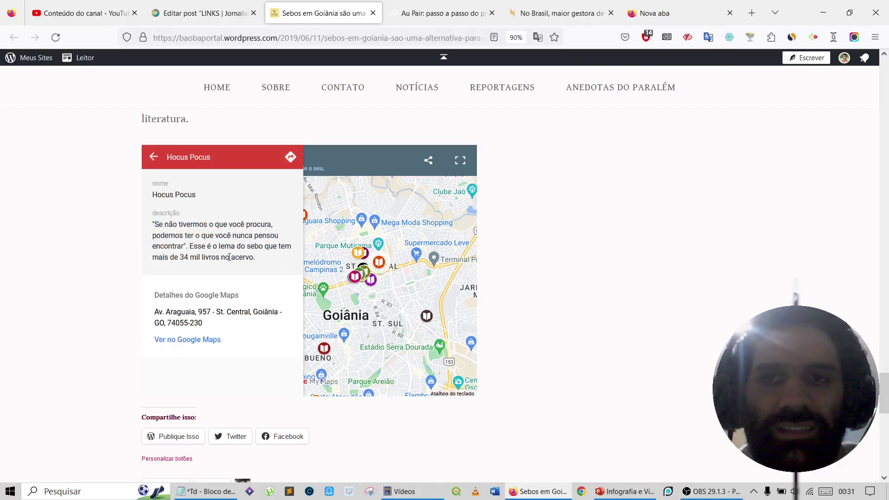
{"action": "left_click", "coordinate": [408, 294]}
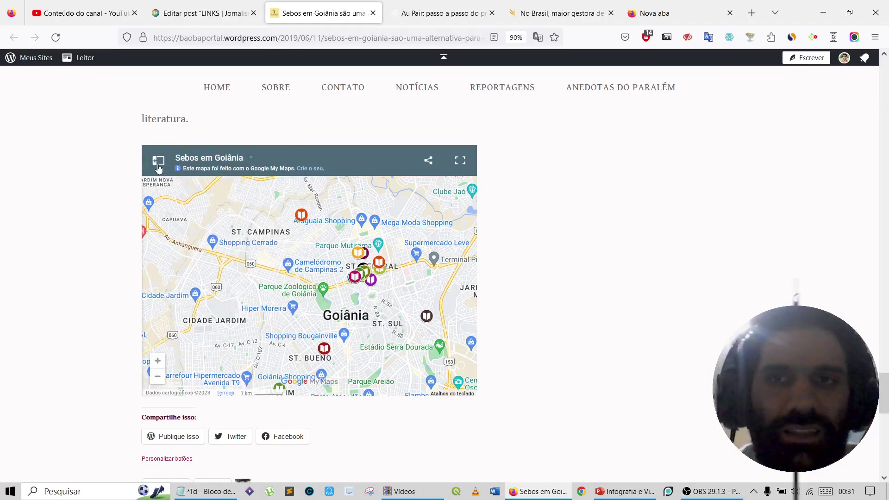
- Show the embedded map's legend and look through its full list of bookshops
{"action": "left_click", "coordinate": [158, 162]}
{"action": "scroll", "coordinate": [199, 255], "scroll_direction": "down", "scroll_amount": 1}
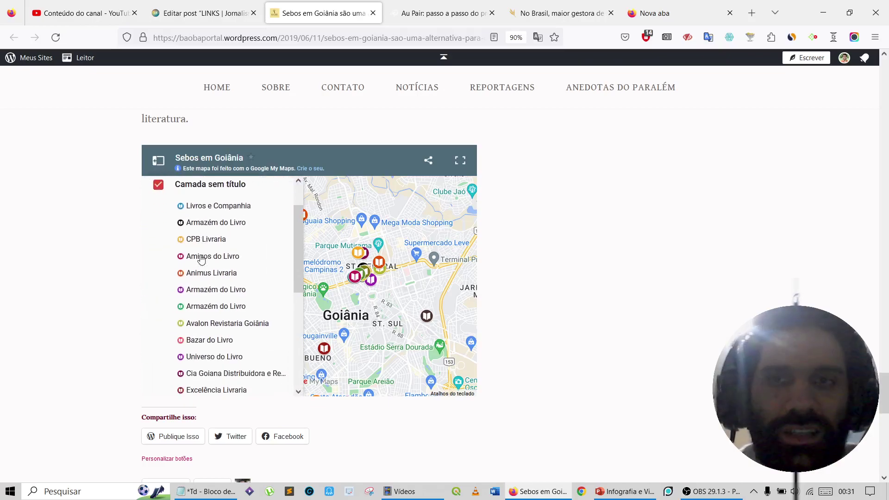
{"action": "scroll", "coordinate": [202, 259], "scroll_direction": "down", "scroll_amount": 4}
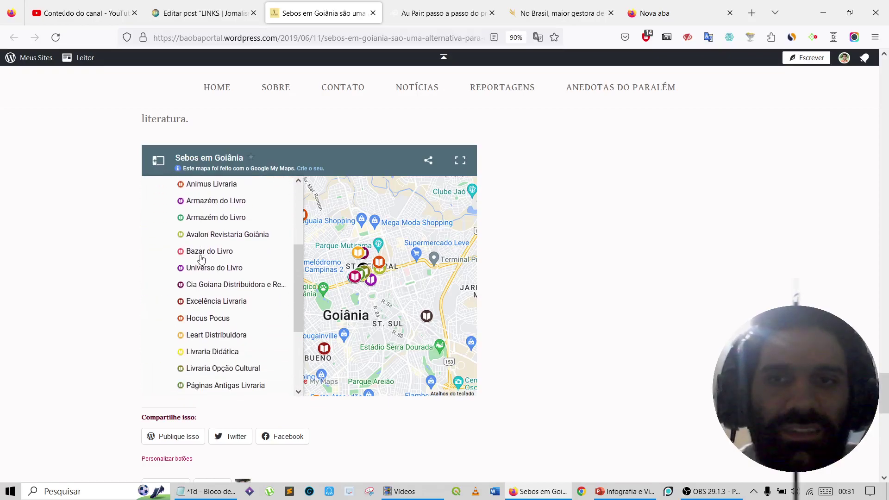
{"action": "scroll", "coordinate": [202, 258], "scroll_direction": "down", "scroll_amount": 1}
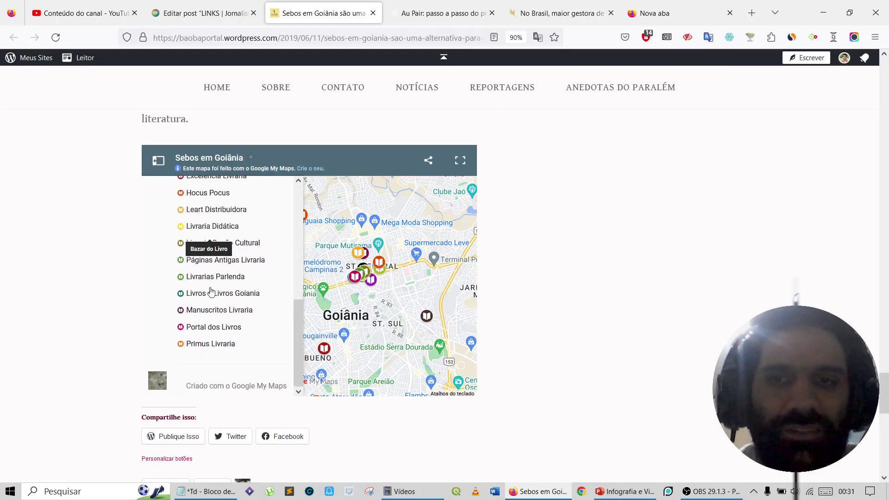
{"action": "scroll", "coordinate": [211, 301], "scroll_direction": "up", "scroll_amount": 4}
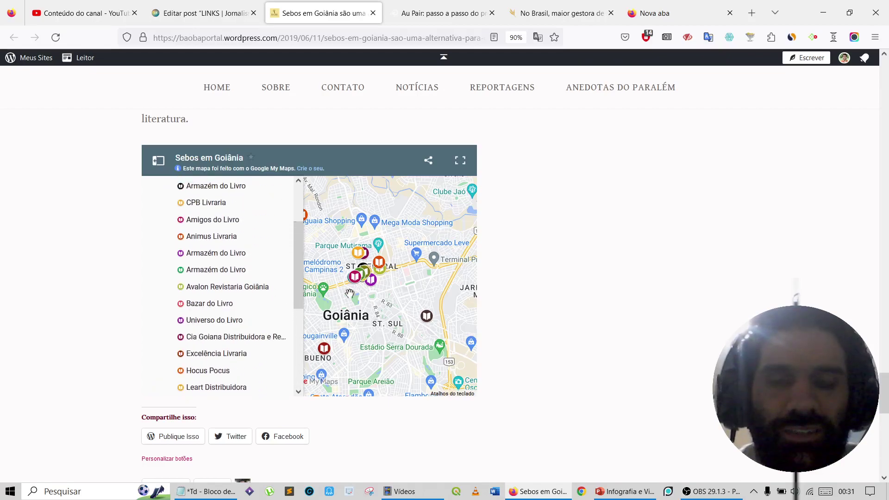
{"action": "left_click_drag", "start_coordinate": [406, 293], "coordinate": [462, 261]}
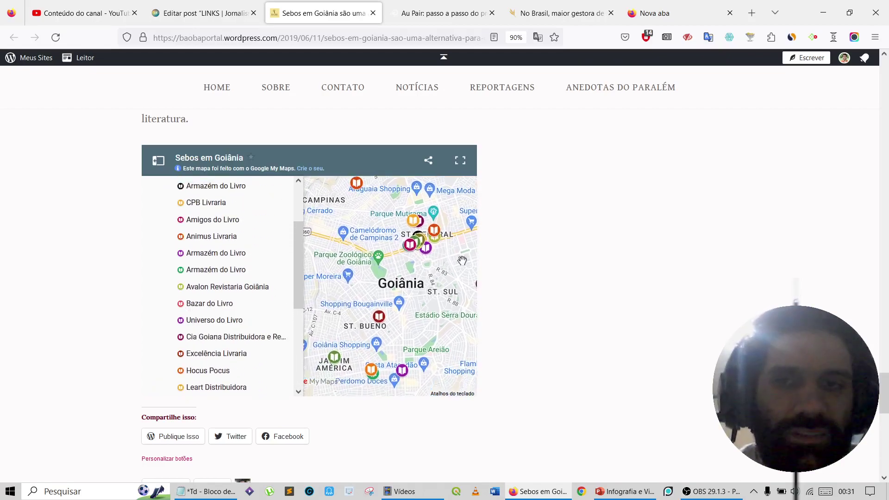
- View the Bazar do Livro, Hocus Pocus and Manuscritos Livraria entries from the map's list, and close the details and the list
{"action": "left_click", "coordinate": [222, 307]}
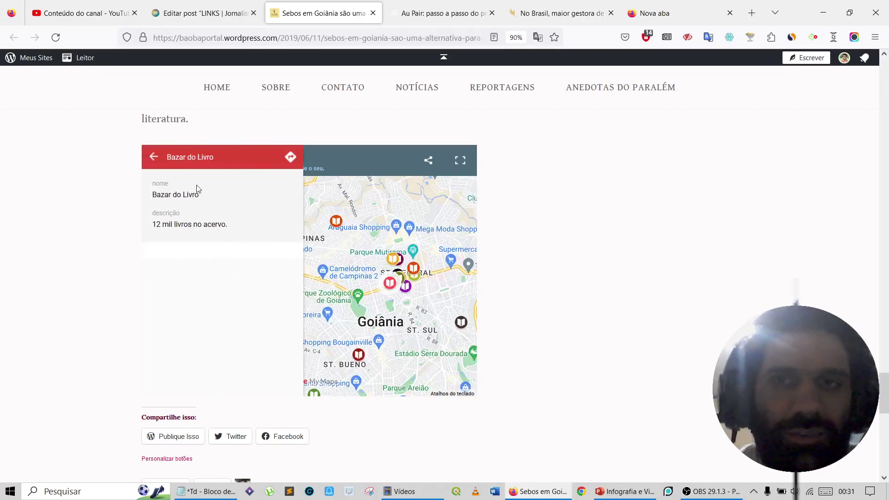
{"action": "left_click", "coordinate": [154, 157]}
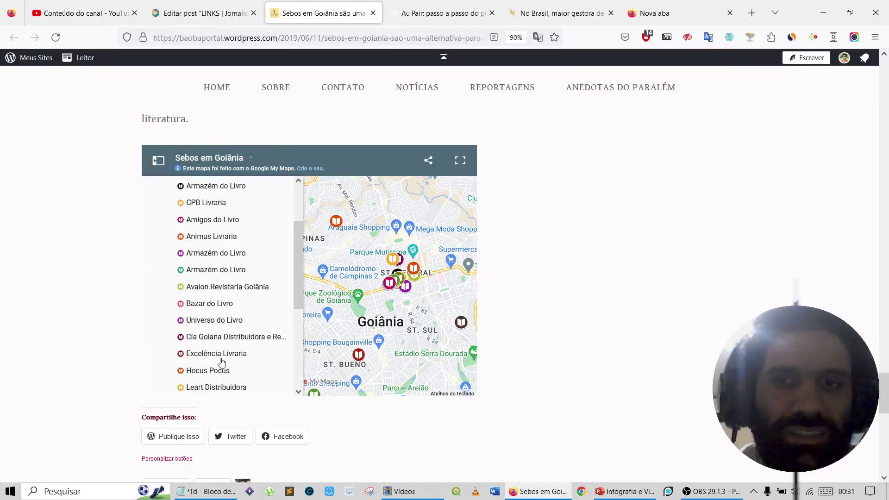
{"action": "left_click", "coordinate": [215, 371]}
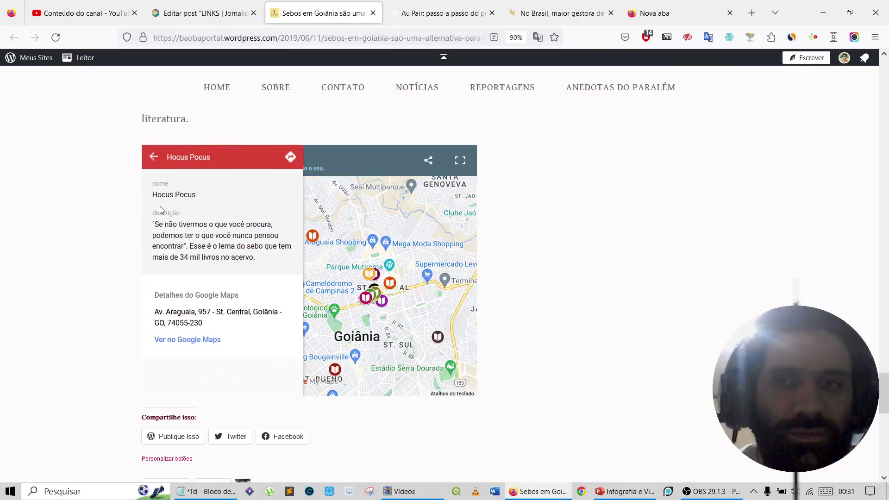
{"action": "left_click", "coordinate": [154, 158]}
{"action": "scroll", "coordinate": [204, 300], "scroll_direction": "down", "scroll_amount": 3}
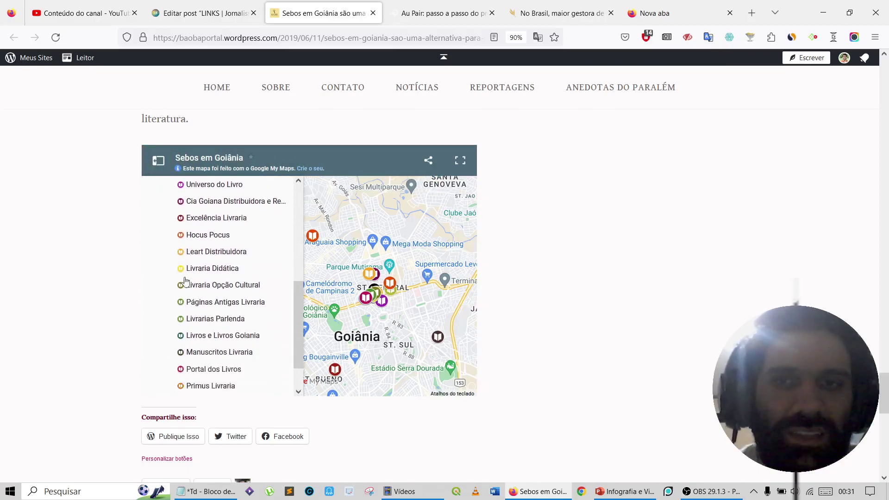
{"action": "left_click", "coordinate": [204, 311]}
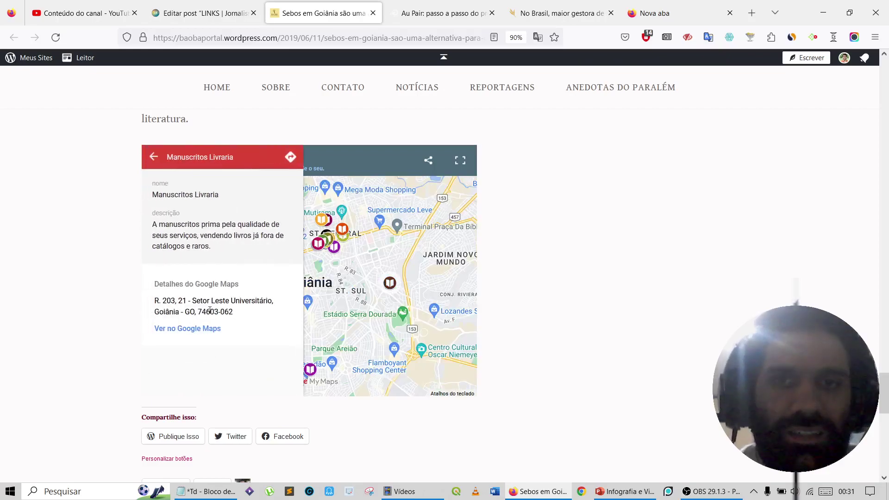
{"action": "left_click", "coordinate": [407, 265]}
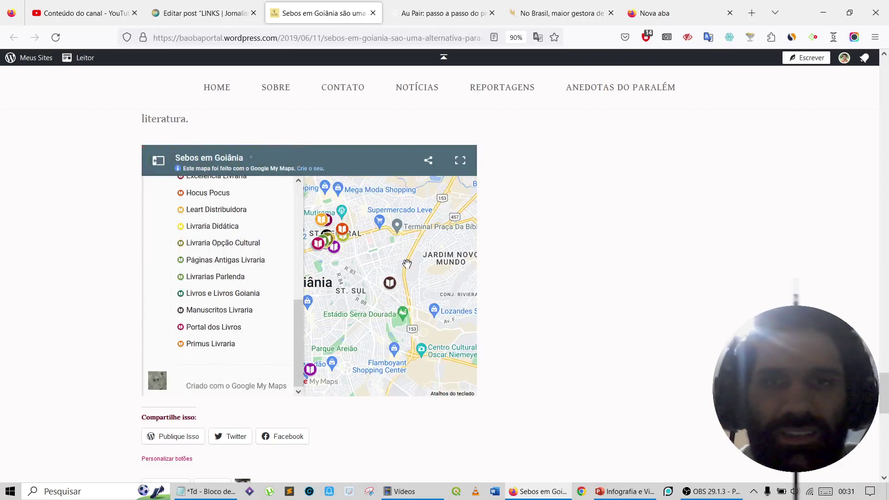
{"action": "left_click", "coordinate": [366, 276]}
{"action": "double_click", "coordinate": [428, 317]}
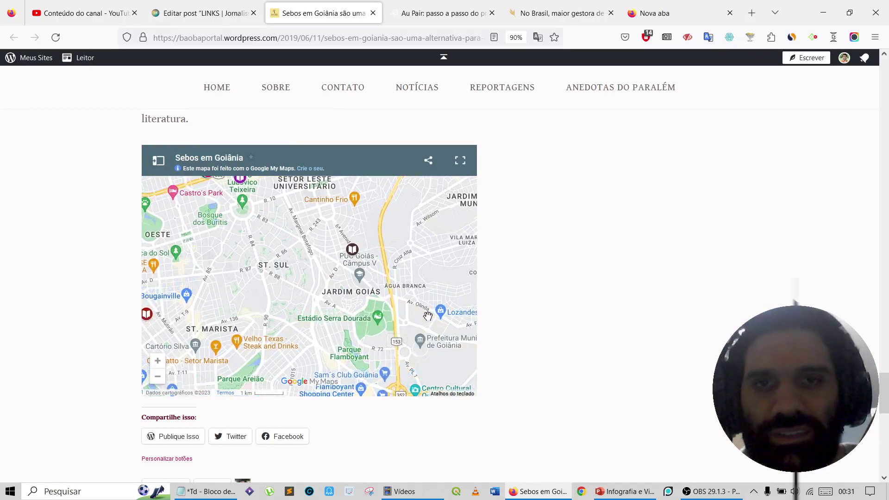
- Search the web for "google my maps" in the empty browser tab and open the "My Maps – Sobre – Google Maps" result
{"action": "left_click", "coordinate": [645, 18]}
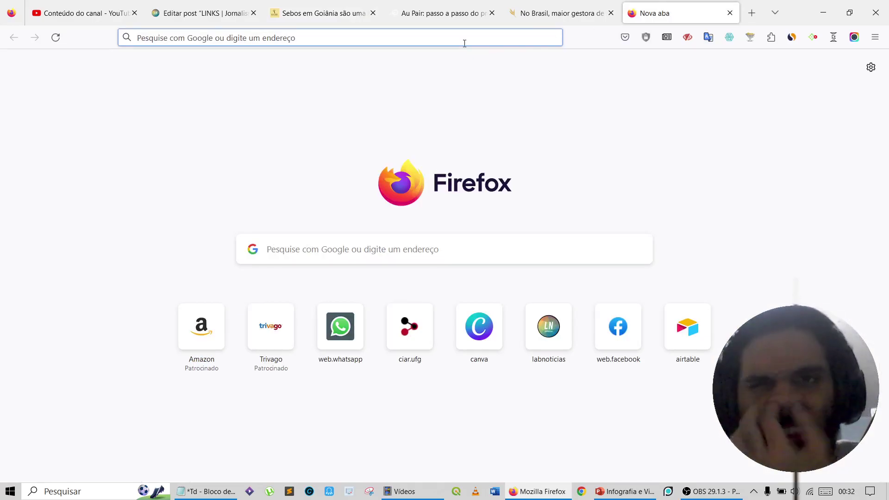
{"action": "type", "text": "g"}
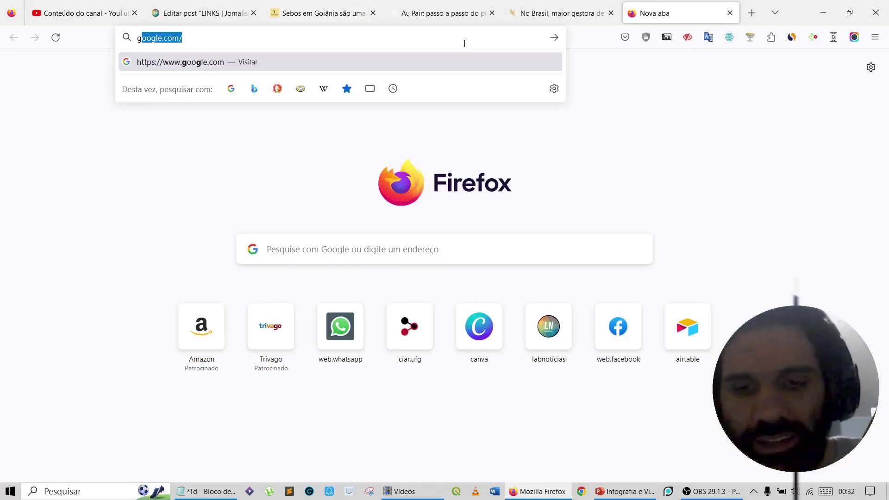
{"action": "type", "text": "oogle my "}
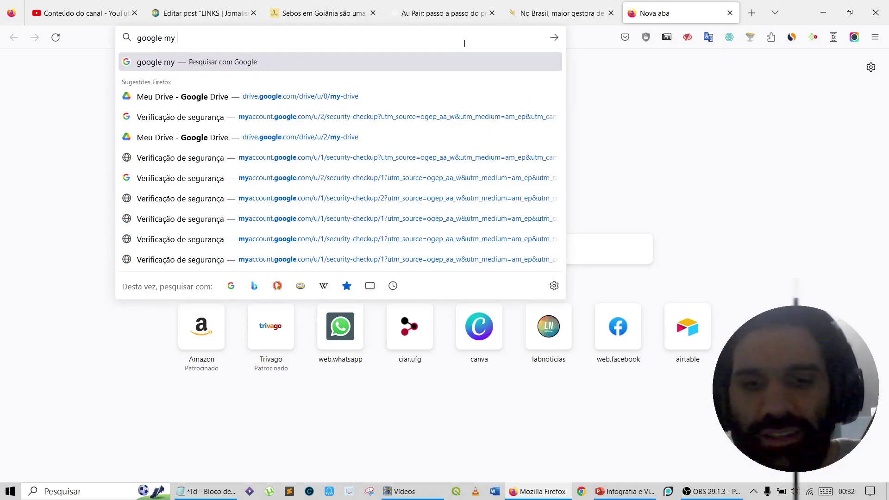
{"action": "type", "text": "maps"}
{"action": "key", "text": "Return"}
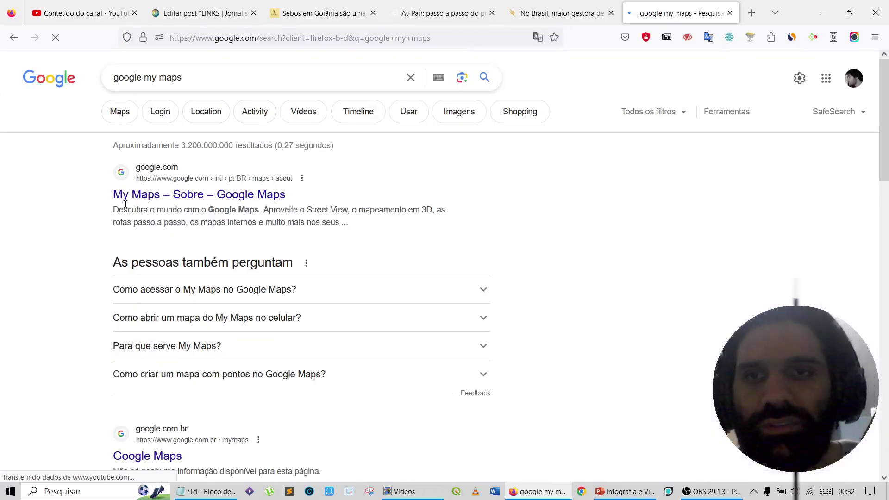
{"action": "left_click", "coordinate": [148, 197]}
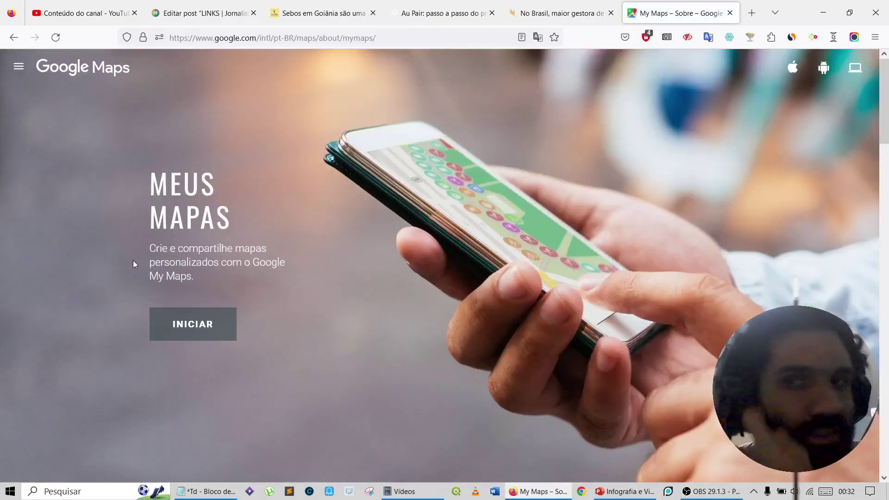
- Start My Maps and create a new blank map
{"action": "left_click", "coordinate": [174, 320]}
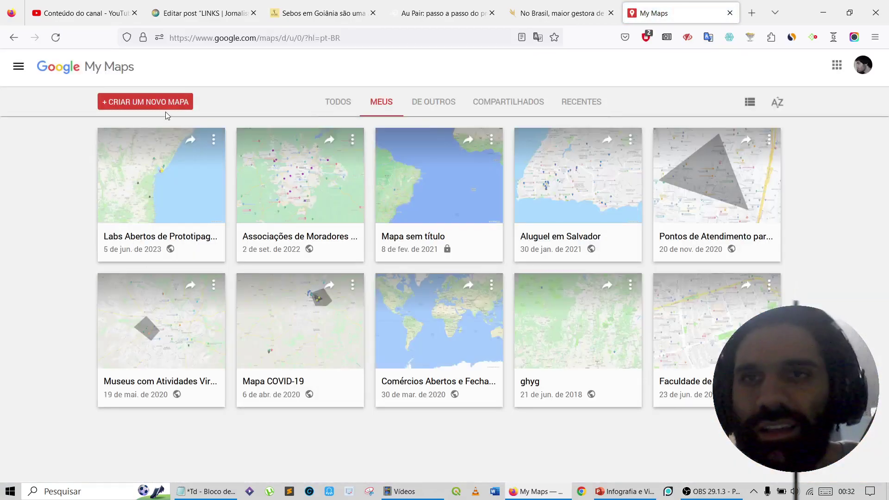
{"action": "left_click", "coordinate": [157, 103]}
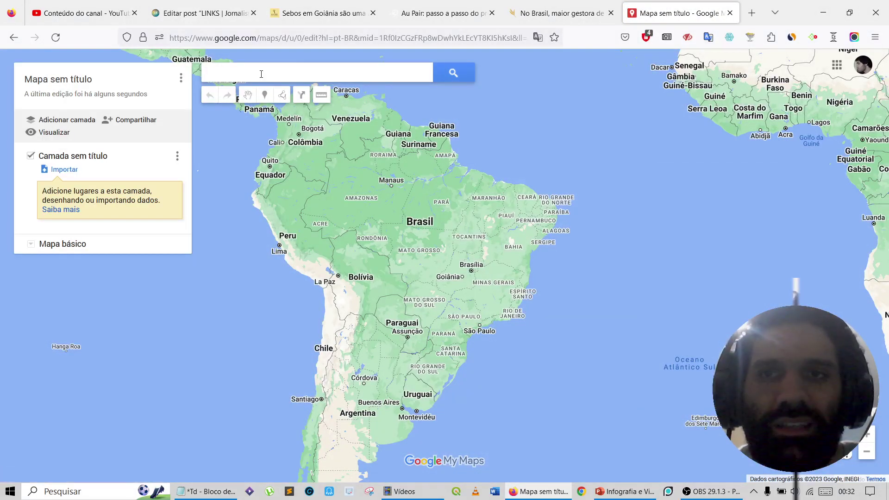
- Search the new map for "Goiânia" to bring the city into view, and close the place details
{"action": "type", "text": "Goiâni"}
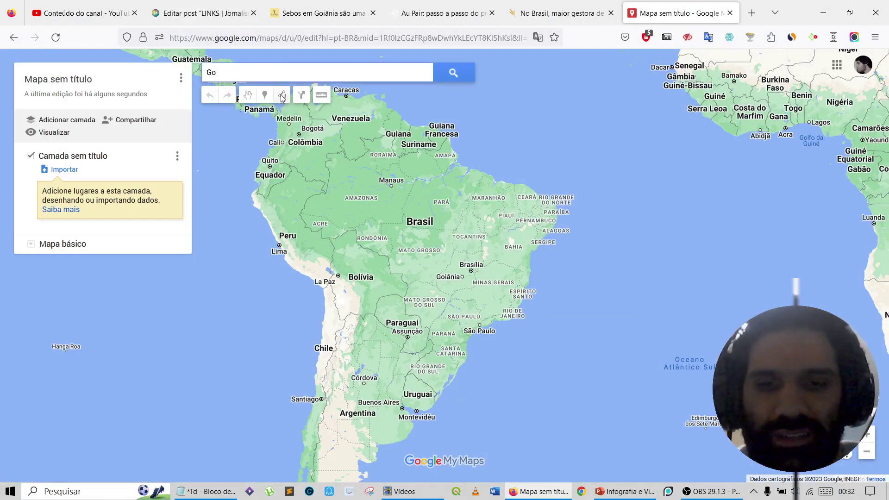
{"action": "type", "text": "a"}
{"action": "left_click", "coordinate": [281, 95]}
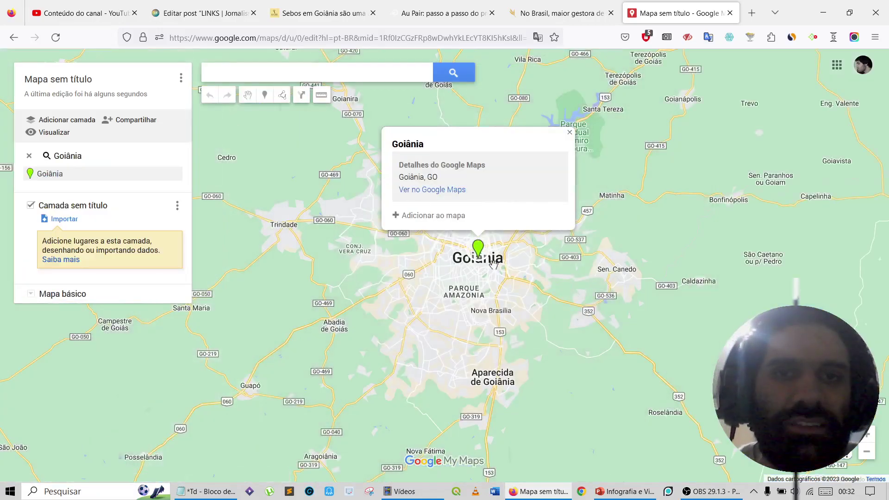
{"action": "scroll", "coordinate": [480, 261], "scroll_direction": "up", "scroll_amount": 3}
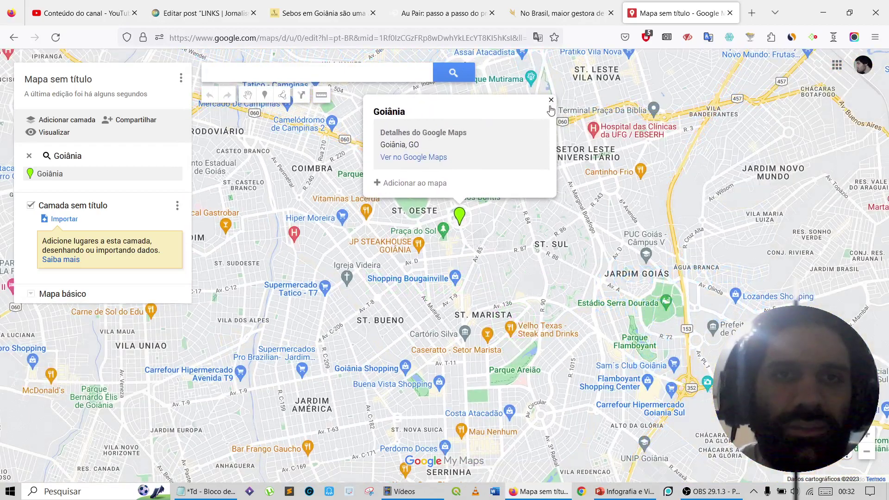
{"action": "left_click", "coordinate": [551, 101]}
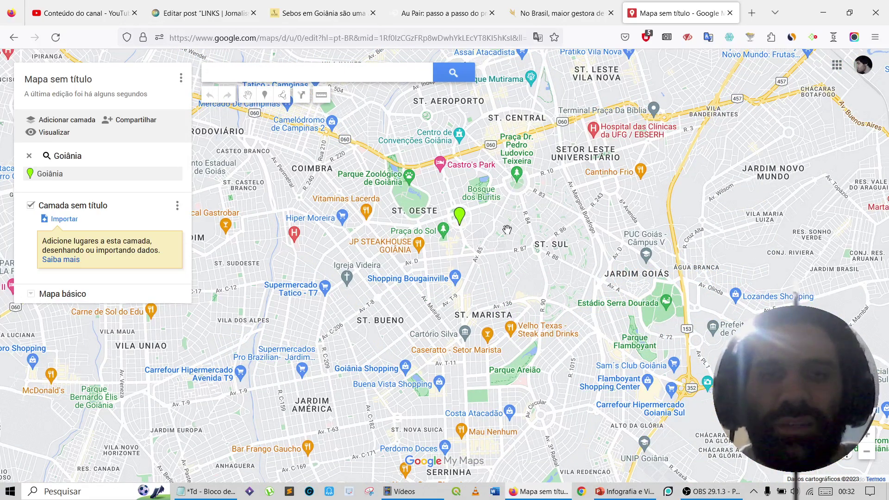
{"action": "scroll", "coordinate": [507, 230], "scroll_direction": "down", "scroll_amount": 5}
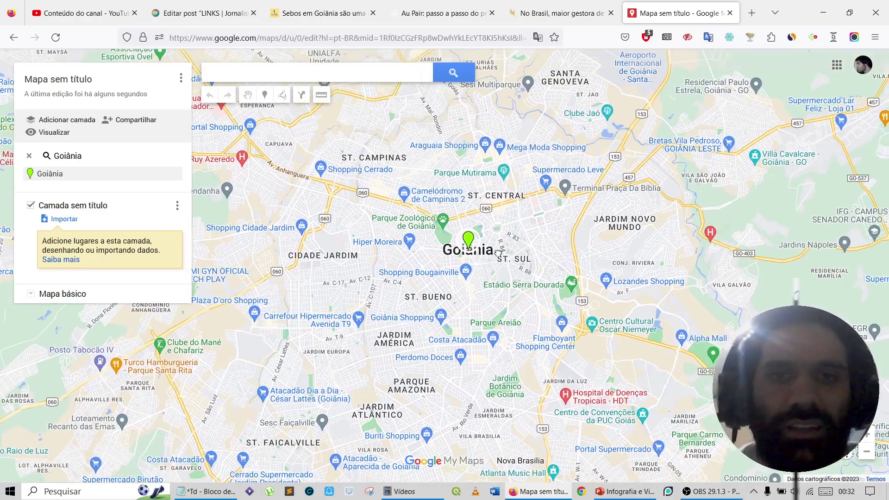
{"action": "scroll", "coordinate": [502, 227], "scroll_direction": "up", "scroll_amount": 3}
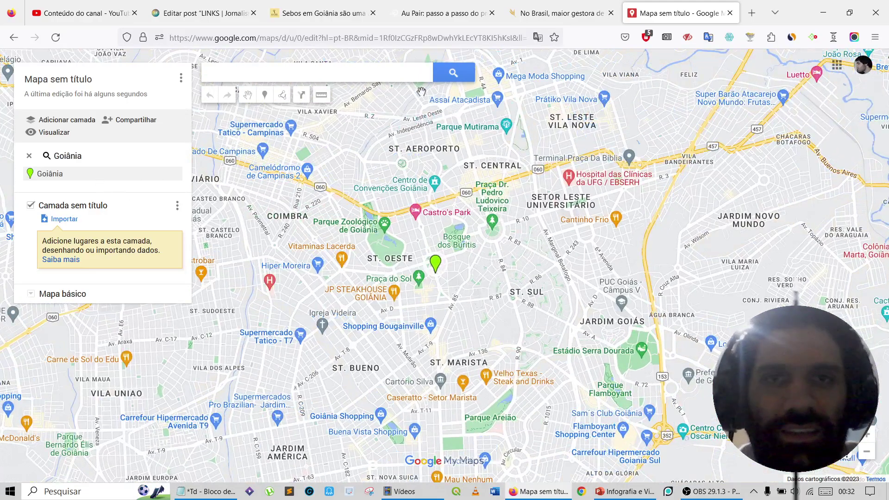
- Search for "Zoo", view the suggested Zoológico de Goiânia on the map, and clear the search result
{"action": "left_click", "coordinate": [322, 75]}
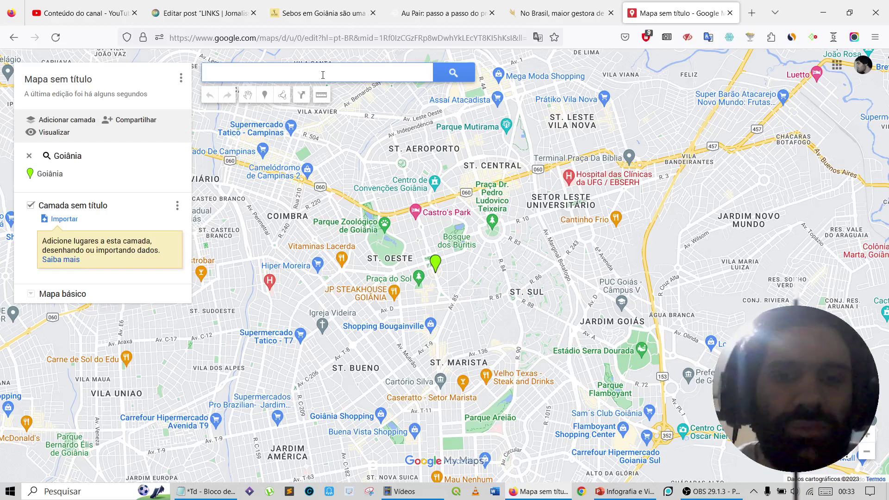
{"action": "type", "text": "Zoo"}
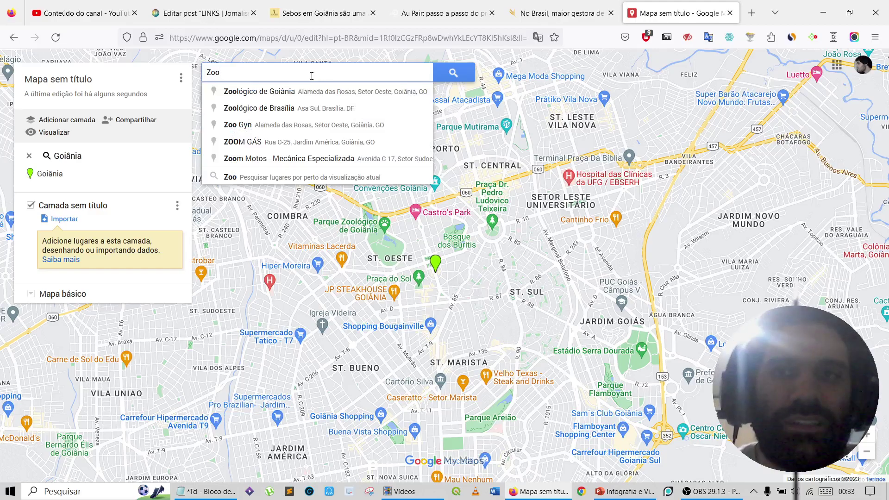
{"action": "left_click", "coordinate": [299, 91]}
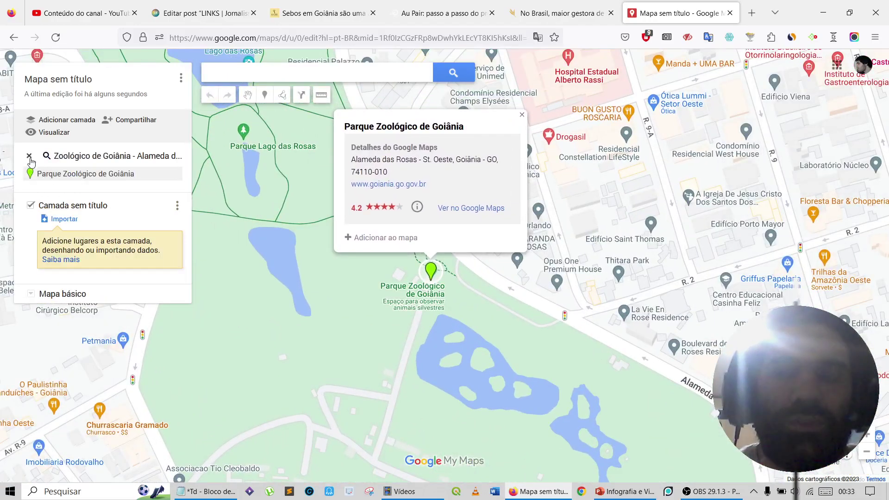
{"action": "scroll", "coordinate": [266, 261], "scroll_direction": "down", "scroll_amount": 2}
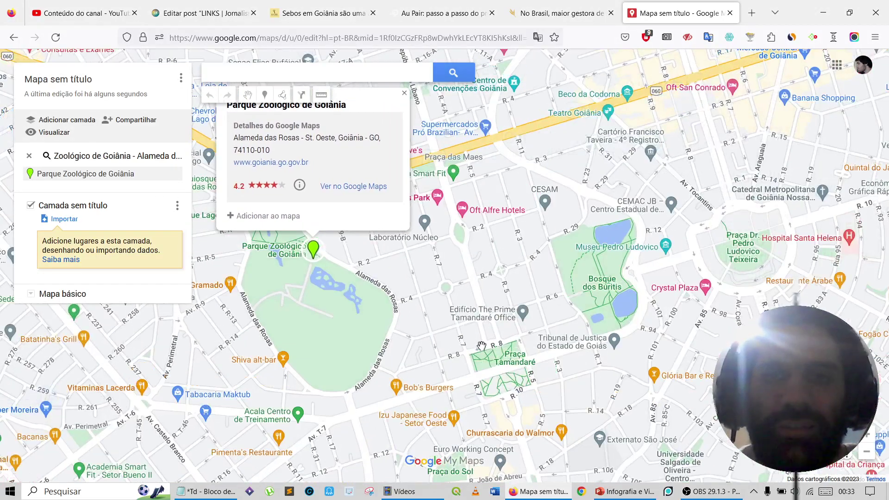
{"action": "left_click_drag", "start_coordinate": [435, 312], "coordinate": [497, 245]}
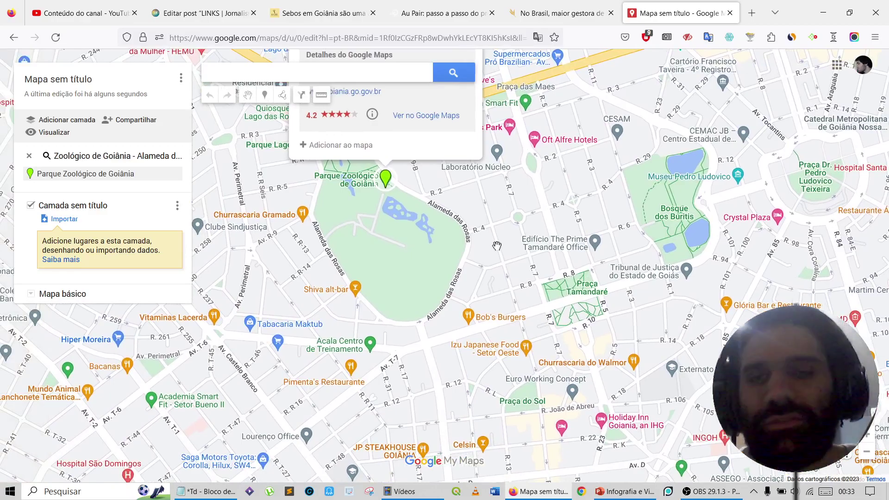
{"action": "left_click_drag", "start_coordinate": [496, 206], "coordinate": [502, 253]}
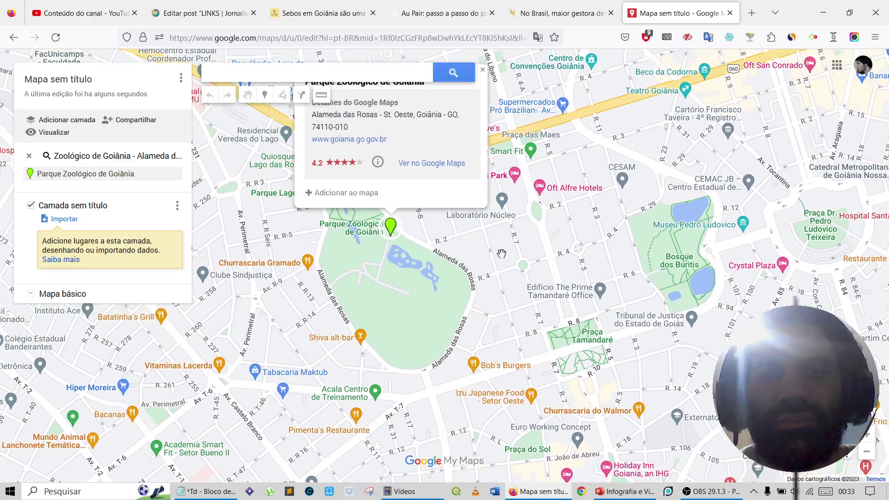
{"action": "scroll", "coordinate": [501, 254], "scroll_direction": "down", "scroll_amount": 2}
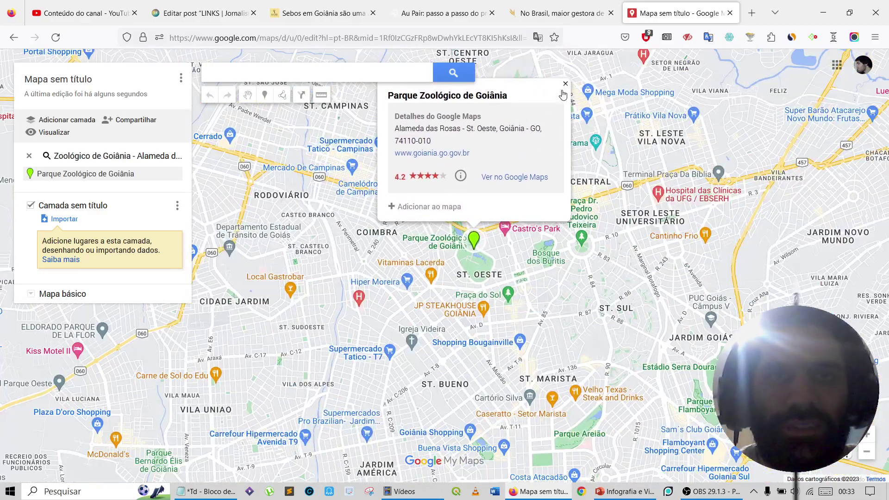
{"action": "left_click", "coordinate": [565, 84]}
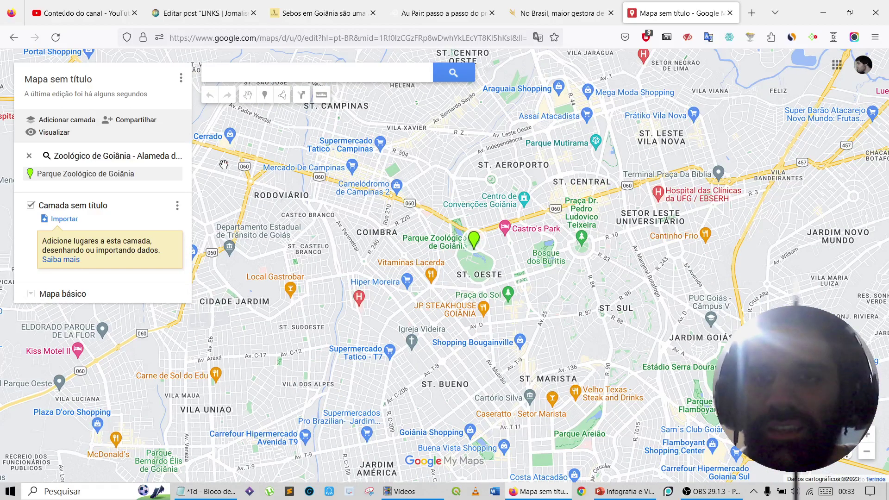
{"action": "left_click", "coordinate": [30, 157]}
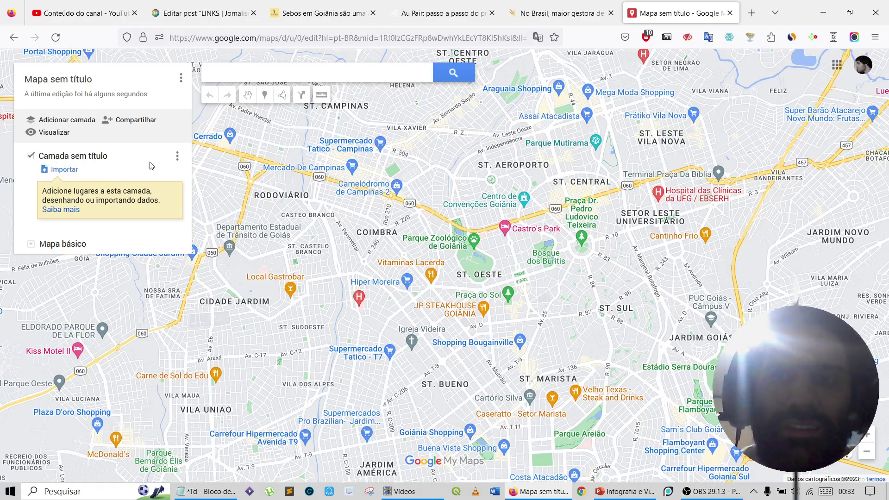
{"action": "left_click", "coordinate": [177, 157]}
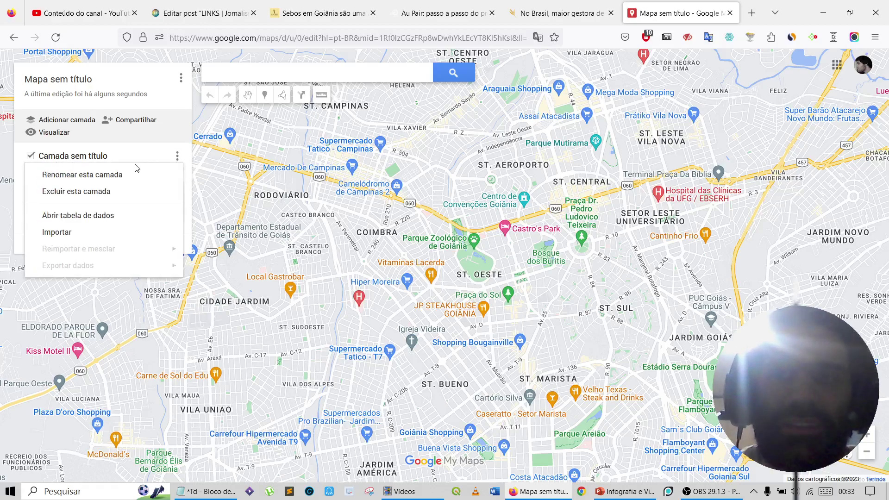
{"action": "left_click", "coordinate": [235, 171]}
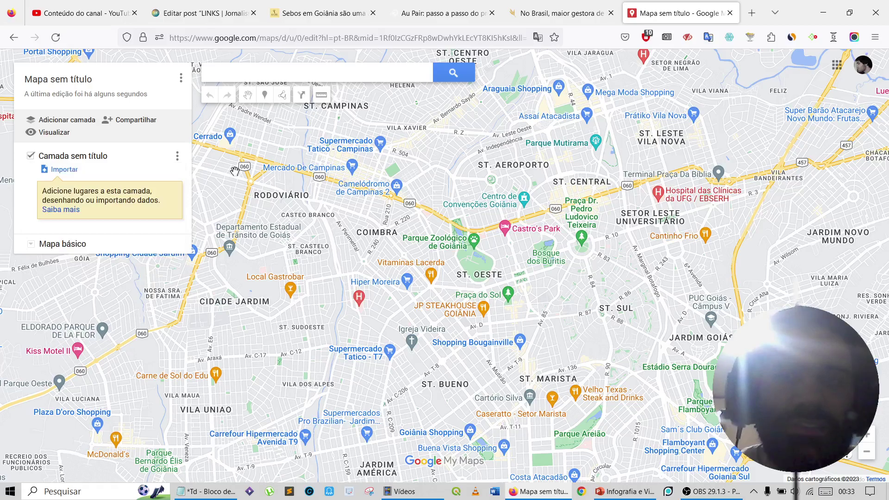
- Go back to the Sebos em Goiânia article and examine the layer name and view count in the embedded map's legend
{"action": "left_click", "coordinate": [318, 6]}
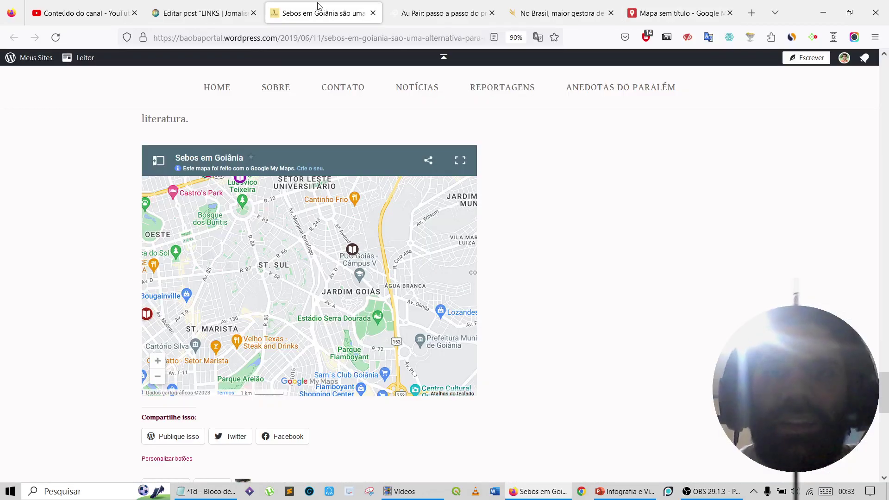
{"action": "left_click", "coordinate": [158, 161]}
{"action": "scroll", "coordinate": [207, 239], "scroll_direction": "up", "scroll_amount": 5}
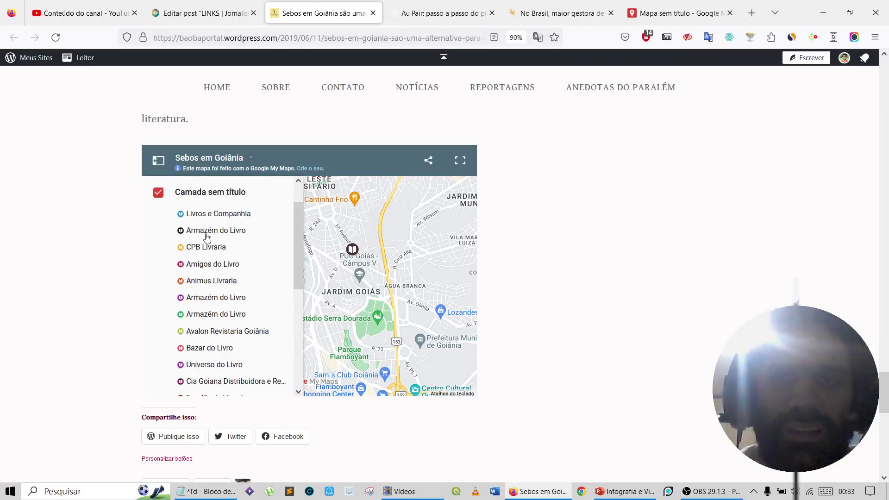
{"action": "left_click_drag", "start_coordinate": [263, 195], "coordinate": [175, 194]}
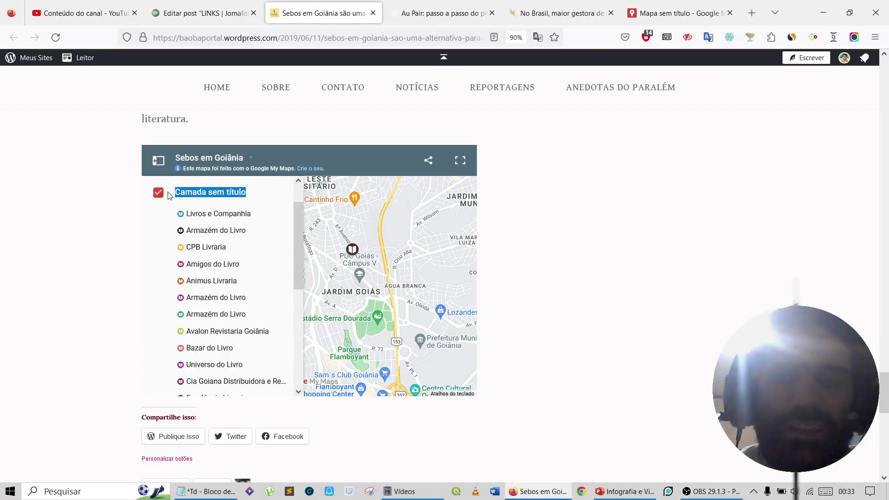
{"action": "scroll", "coordinate": [200, 280], "scroll_direction": "up", "scroll_amount": 2}
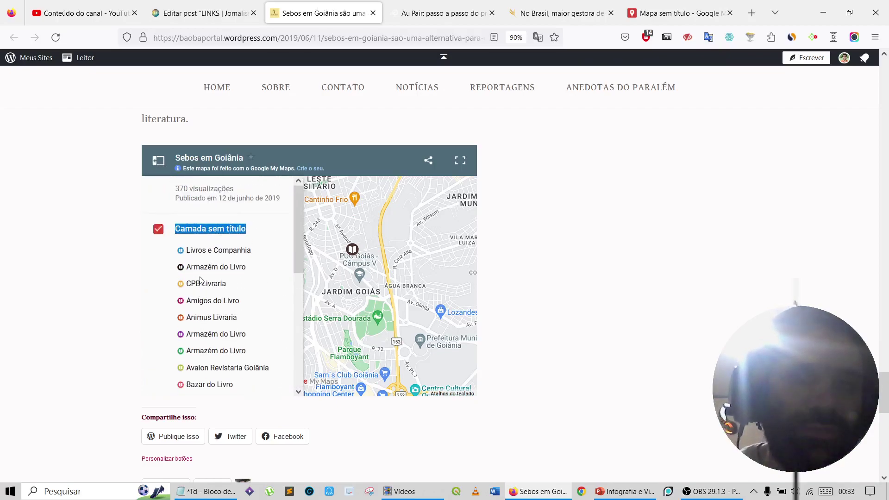
{"action": "left_click", "coordinate": [262, 246]}
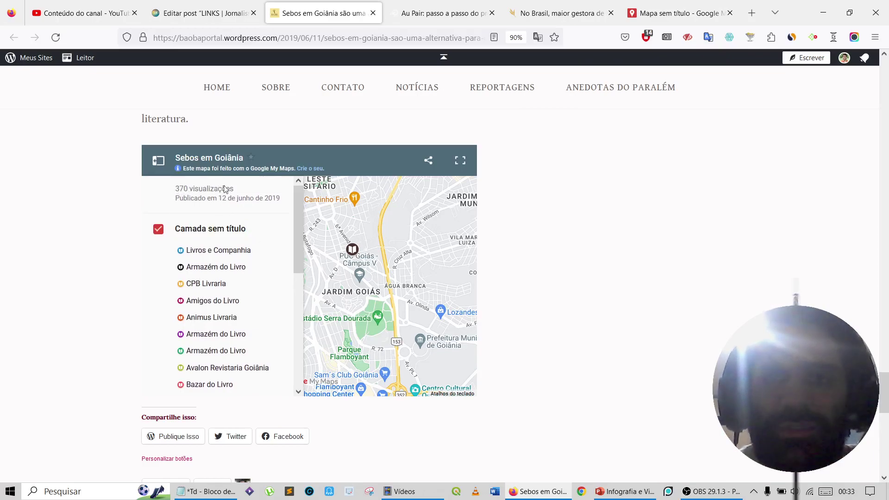
{"action": "left_click_drag", "start_coordinate": [244, 188], "coordinate": [172, 189]}
{"action": "left_click", "coordinate": [257, 224]}
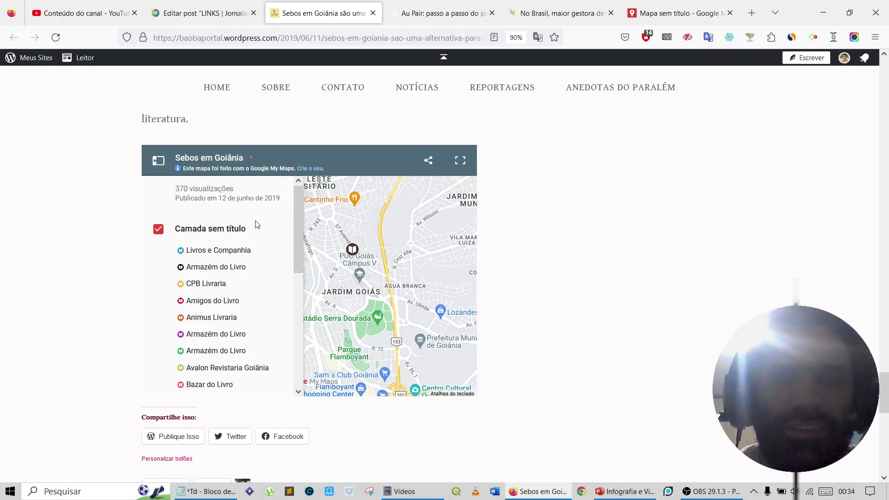
- Return to the untitled map in My Maps and add a marker between Santa Genoveva and St. Jaó in northern Goiânia
{"action": "left_click", "coordinate": [679, 13]}
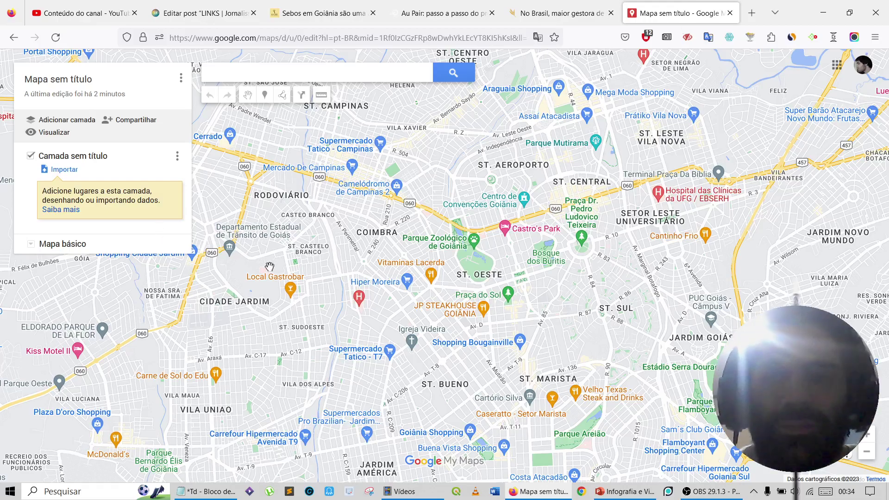
{"action": "scroll", "coordinate": [270, 267], "scroll_direction": "down", "scroll_amount": 2}
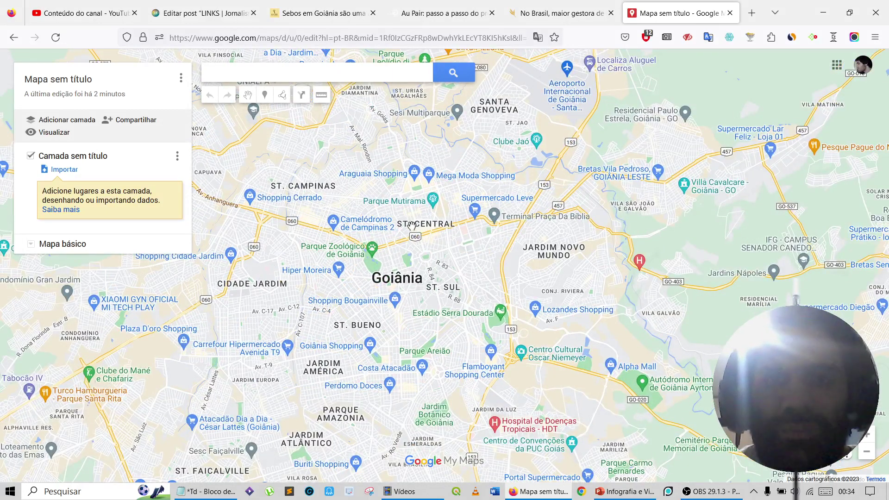
{"action": "left_click_drag", "start_coordinate": [471, 262], "coordinate": [506, 260]}
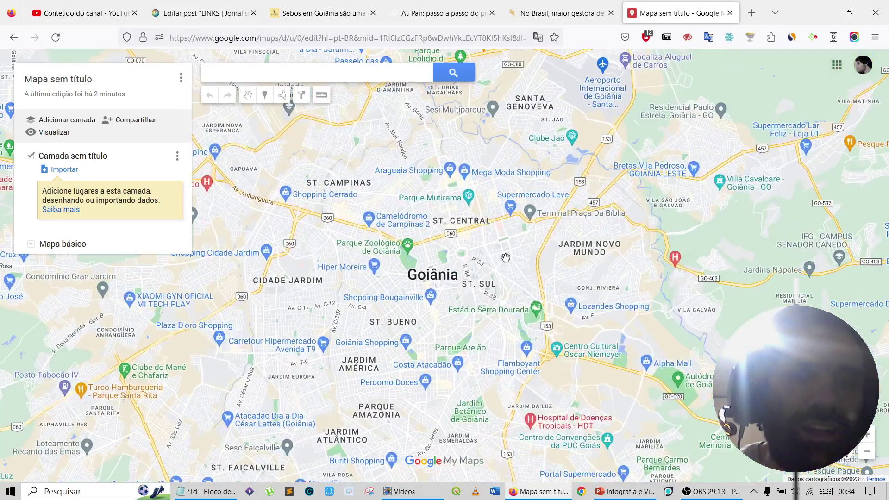
{"action": "left_click_drag", "start_coordinate": [495, 258], "coordinate": [514, 256]}
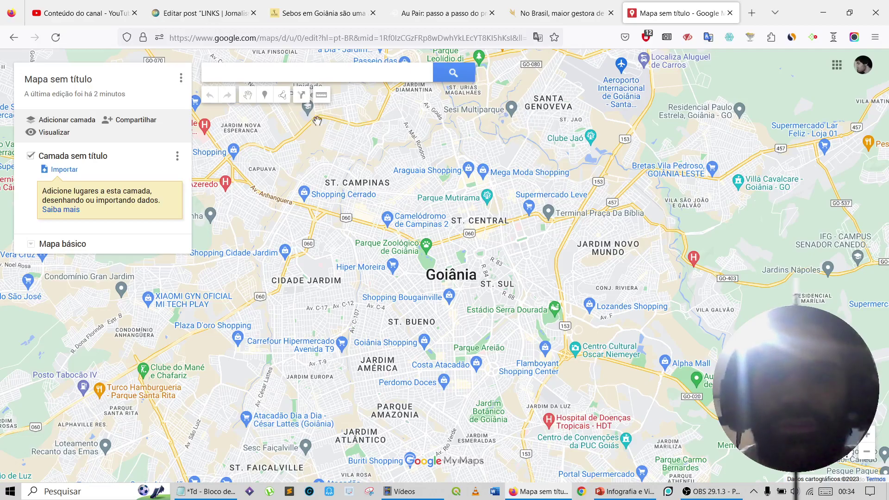
{"action": "left_click", "coordinate": [264, 95]}
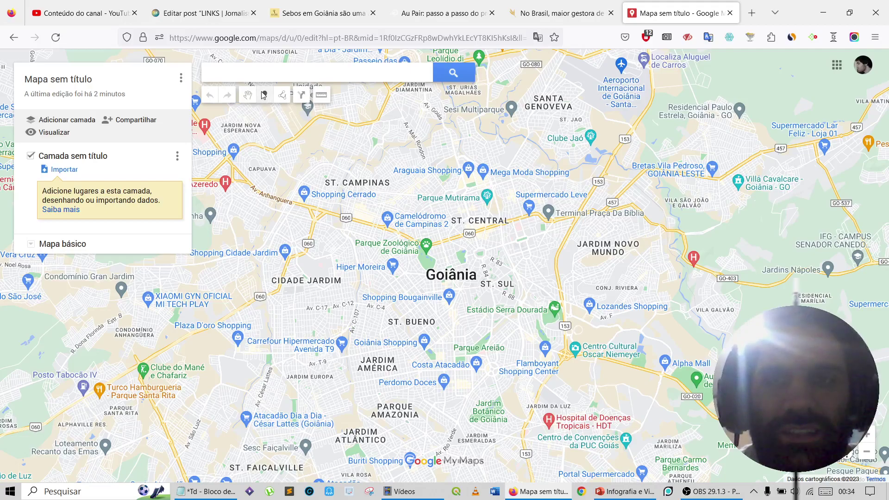
{"action": "left_click", "coordinate": [544, 124]}
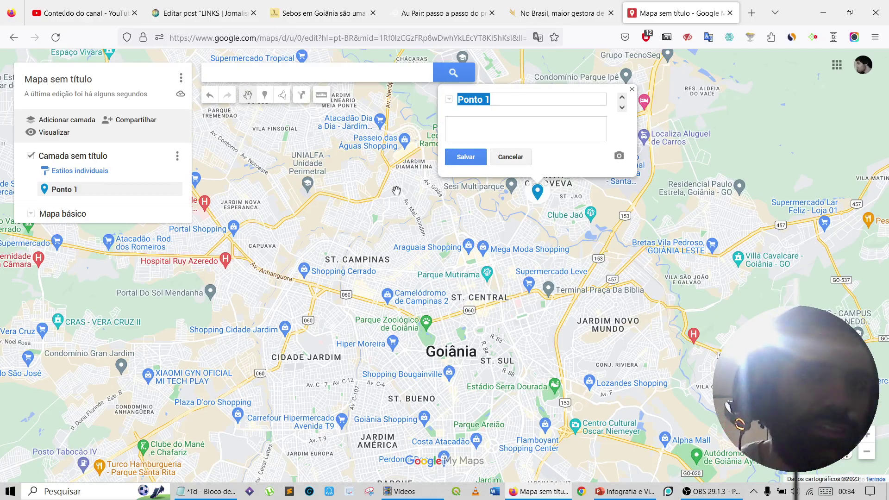
- Name the new marker near Santa Genoveva "Ponto de Vazamento 1"
{"action": "scroll", "coordinate": [396, 190], "scroll_direction": "up", "scroll_amount": 1}
{"action": "scroll", "coordinate": [397, 191], "scroll_direction": "down", "scroll_amount": 1}
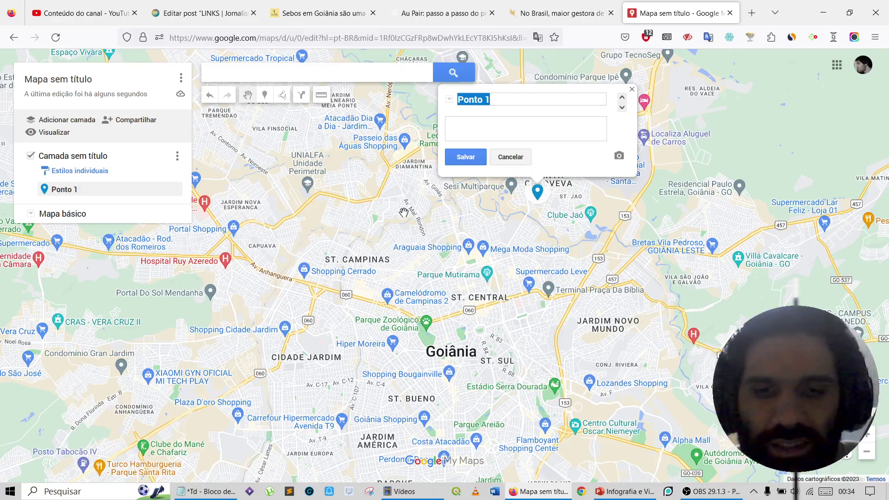
{"action": "type", "text": "Ponto de"}
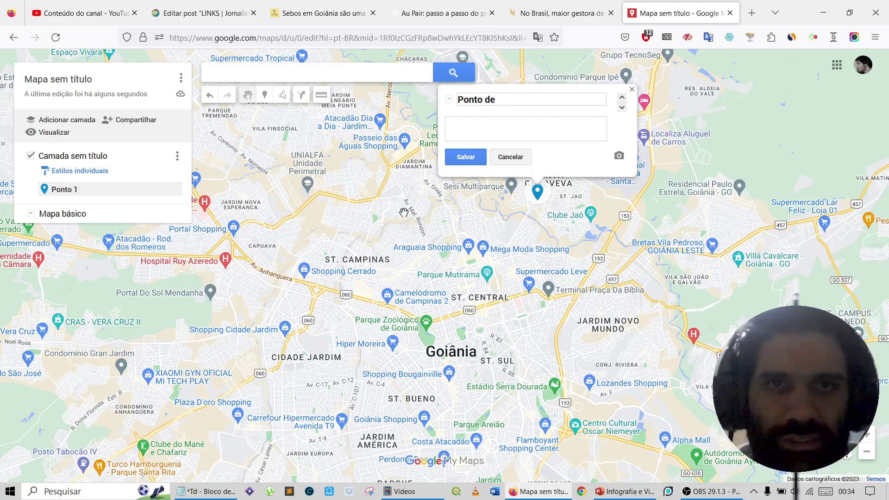
{"action": "type", "text": " vazamento 1"}
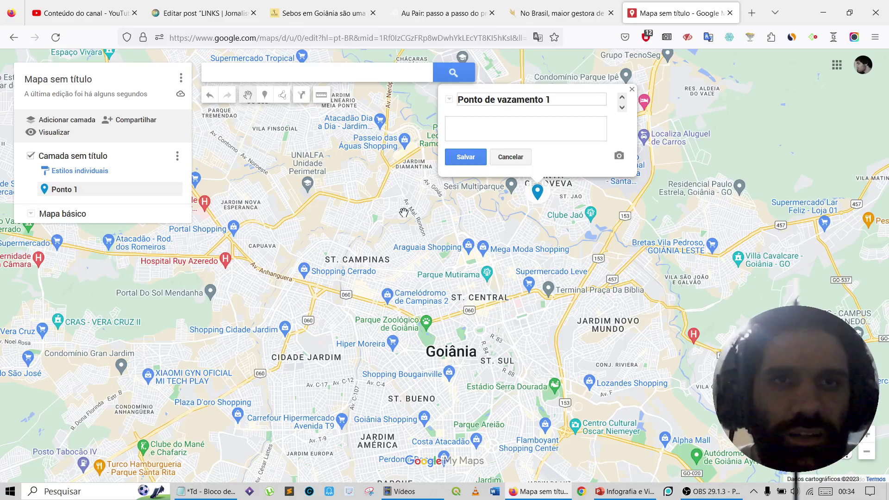
{"action": "key", "text": "BackSpace"}
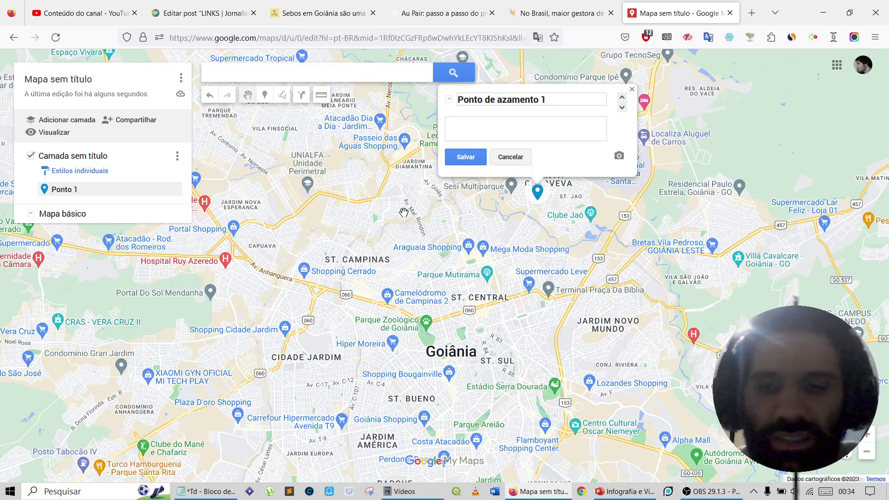
{"action": "type", "text": "V"}
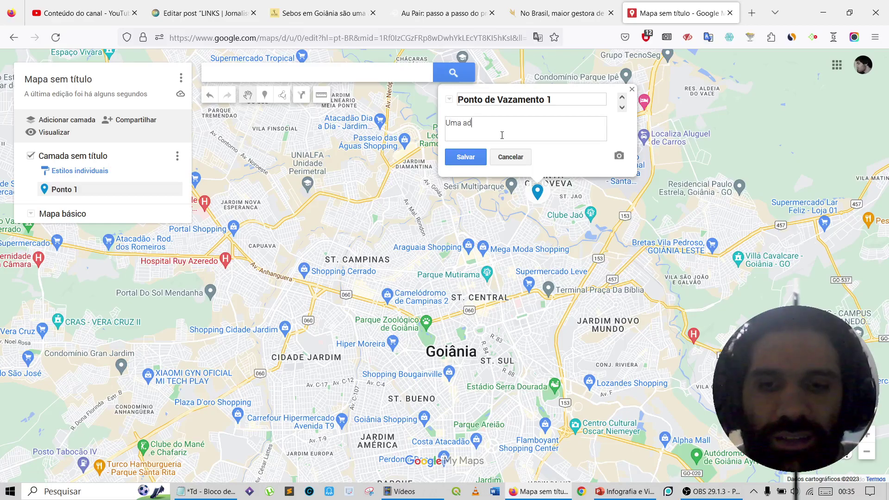
- Describe the marker as "Uma adutora se rompeu perto da avenida que concede acesso ao Clube do Jaó." and save it
{"action": "type", "text": "rompeu perto da avenida que"}
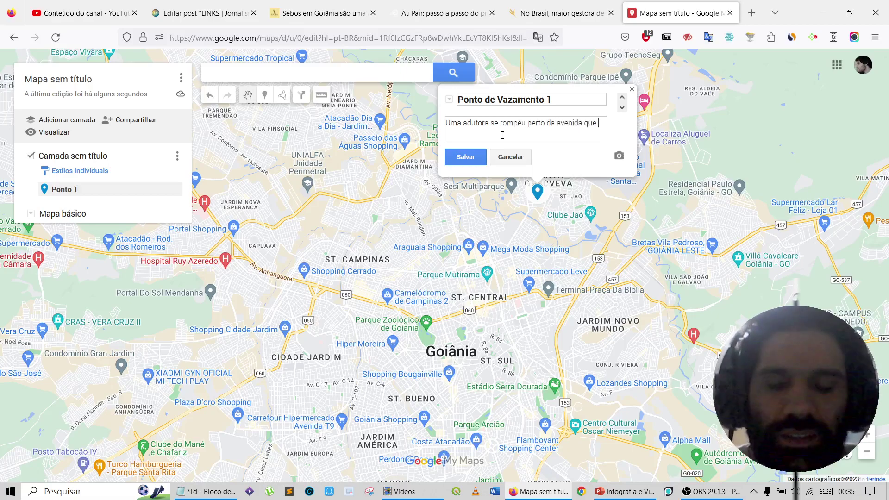
{"action": "type", "text": "ncede acesso ao Clube do"}
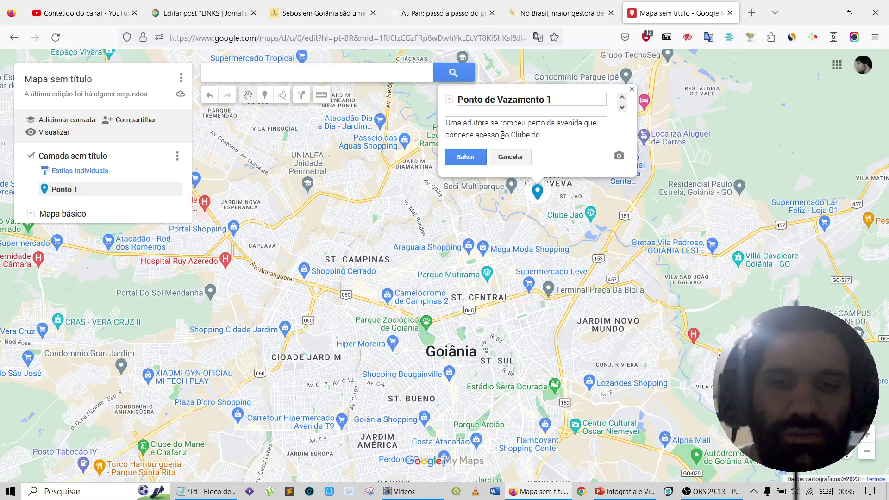
{"action": "key", "text": "BackSpace"}
{"action": "key", "text": "BackSpace"}
{"action": "key", "text": "BackSpace"}
{"action": "type", "text": "Jaó."}
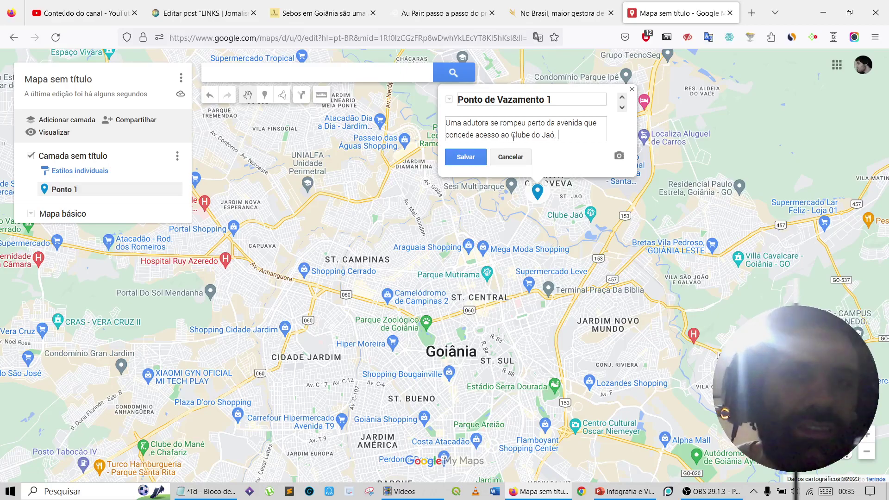
{"action": "left_click", "coordinate": [470, 158]}
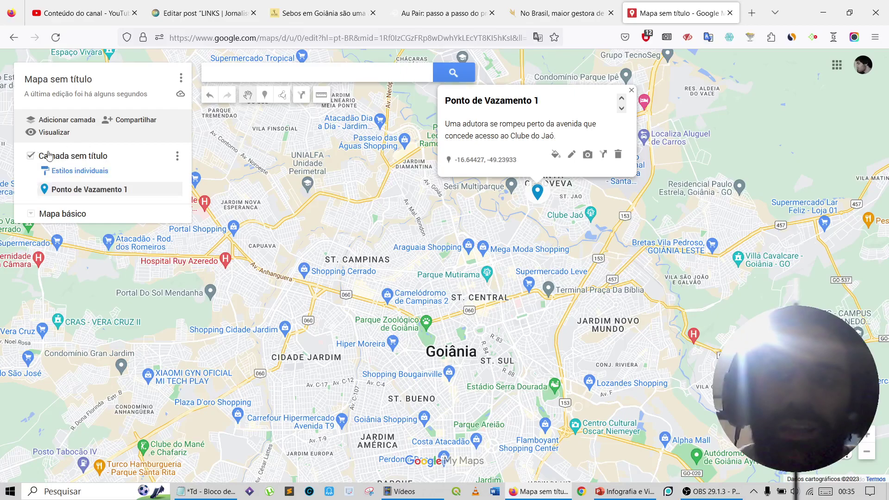
- Rename the untitled layer as "Pontos de Vazamento" and save the name
{"action": "left_click", "coordinate": [176, 158]}
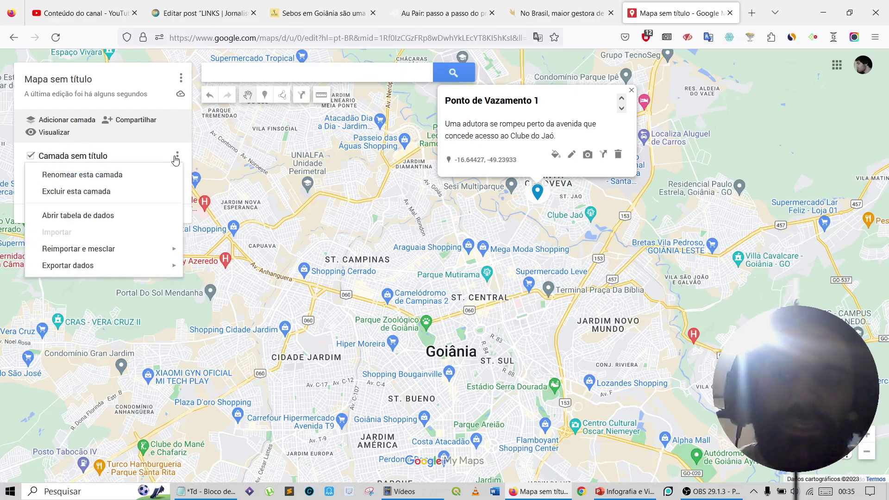
{"action": "left_click", "coordinate": [109, 180]}
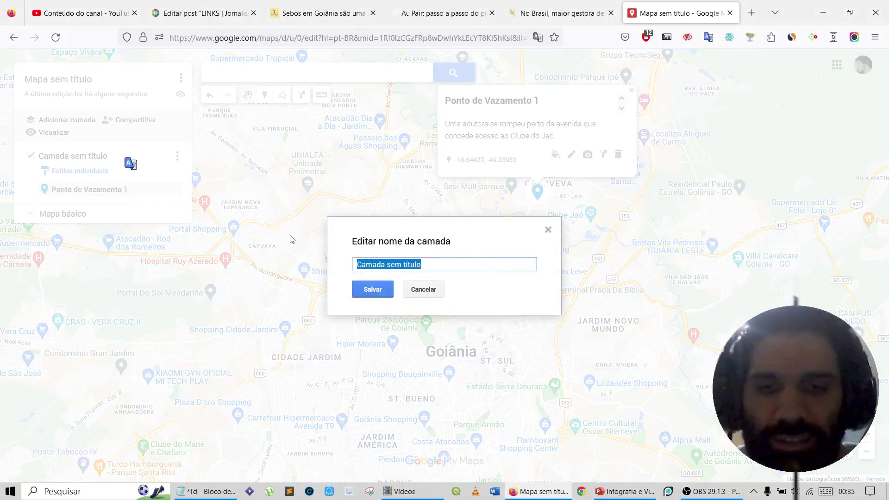
{"action": "type", "text": "Lista de"}
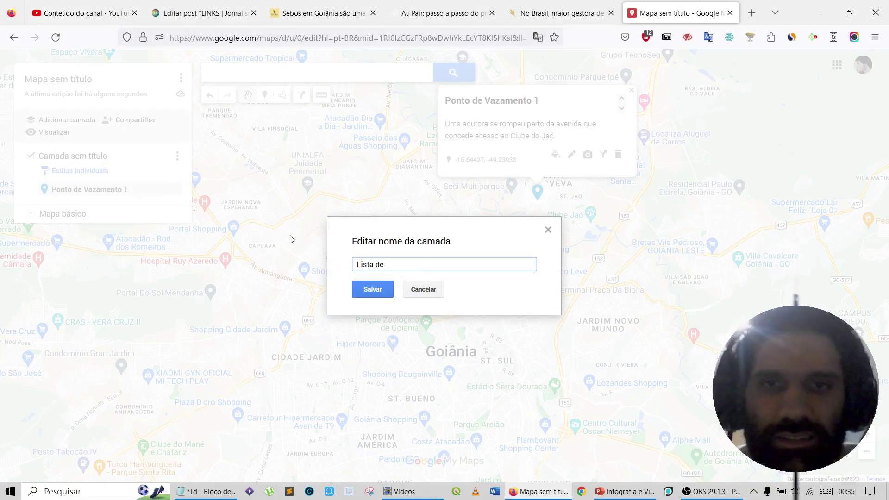
{"action": "key", "text": "BackSpace"}
{"action": "key", "text": "BackSpace"}
{"action": "key", "text": "BackSpace"}
{"action": "key", "text": "BackSpace"}
{"action": "key", "text": "BackSpace"}
{"action": "key", "text": "BackSpace"}
{"action": "key", "text": "BackSpace"}
{"action": "key", "text": "BackSpace"}
{"action": "key", "text": "BackSpace"}
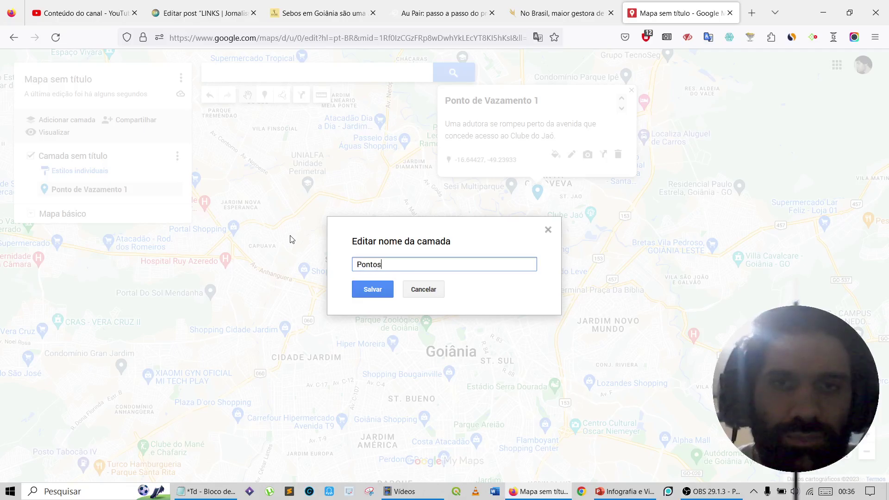
{"action": "type", "text": "azamento"}
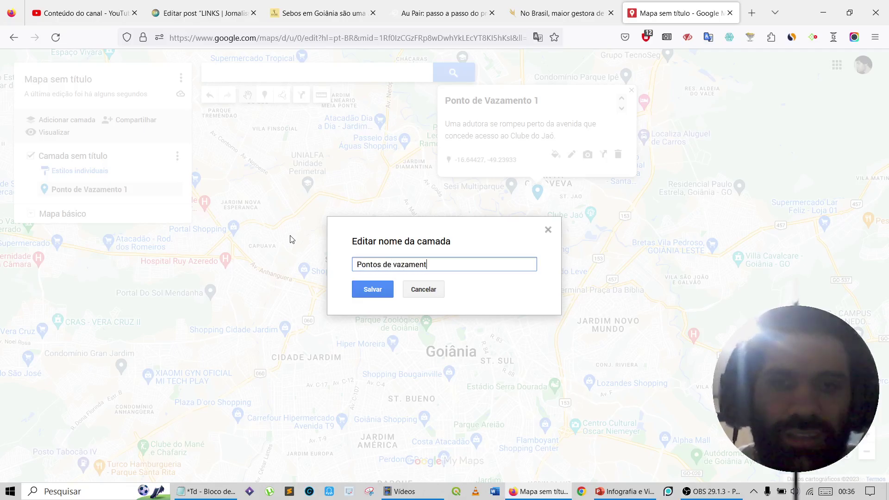
{"action": "key", "text": "BackSpace"}
{"action": "key", "text": "BackSpace"}
{"action": "key", "text": "BackSpace"}
{"action": "key", "text": "BackSpace"}
{"action": "key", "text": "BackSpace"}
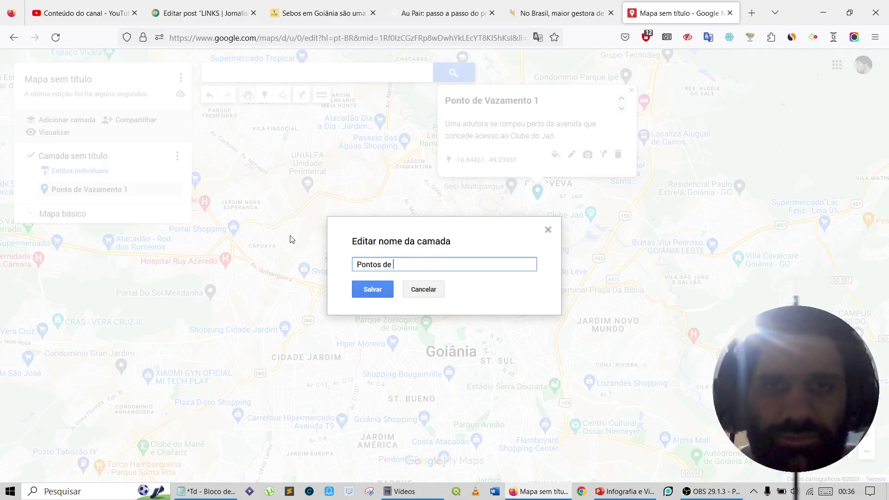
{"action": "type", "text": "Vazamento"}
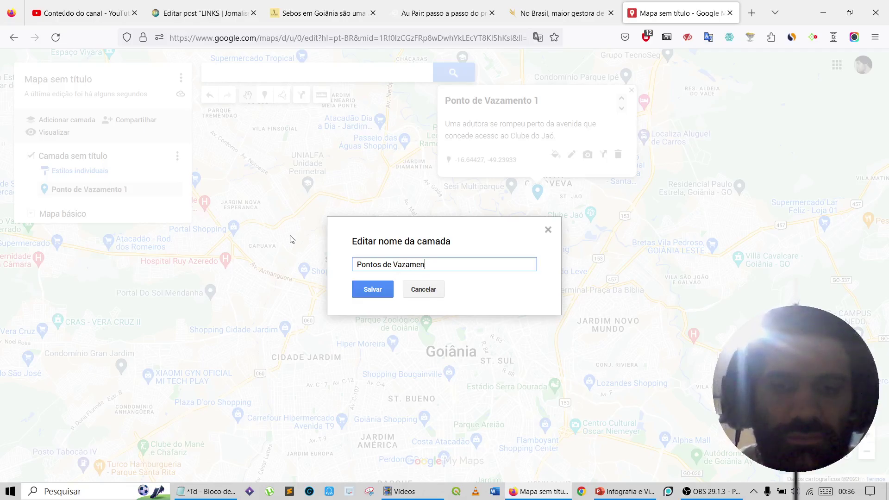
{"action": "left_click", "coordinate": [378, 296]}
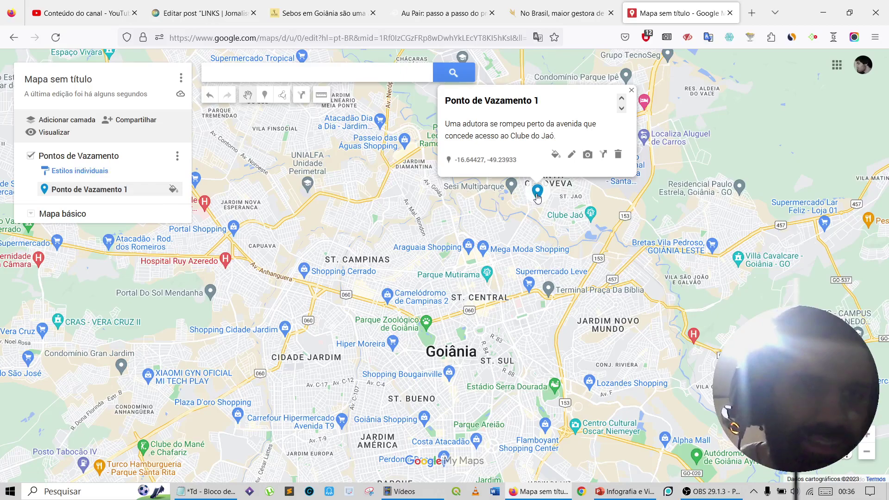
- Filter the icons by "água", give Ponto de Vazamento 1 the second tap icon under Crise, and colour it dark orange
{"action": "left_click", "coordinate": [556, 156]}
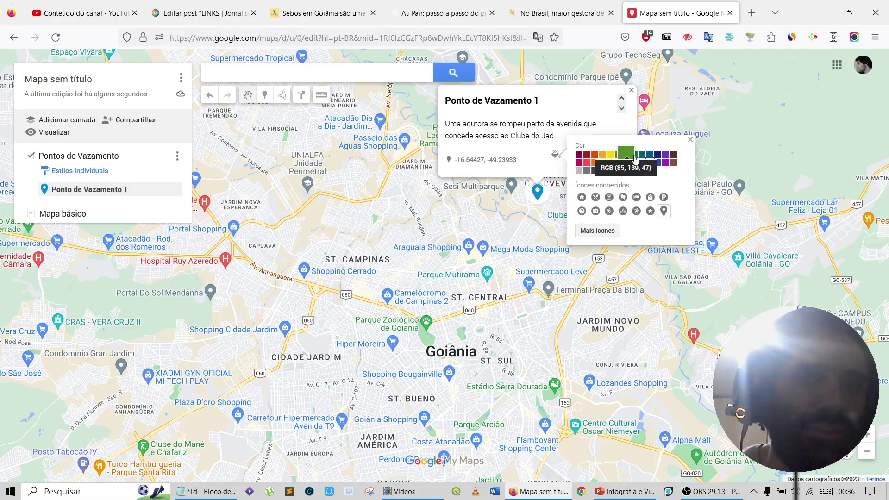
{"action": "left_click", "coordinate": [598, 231]}
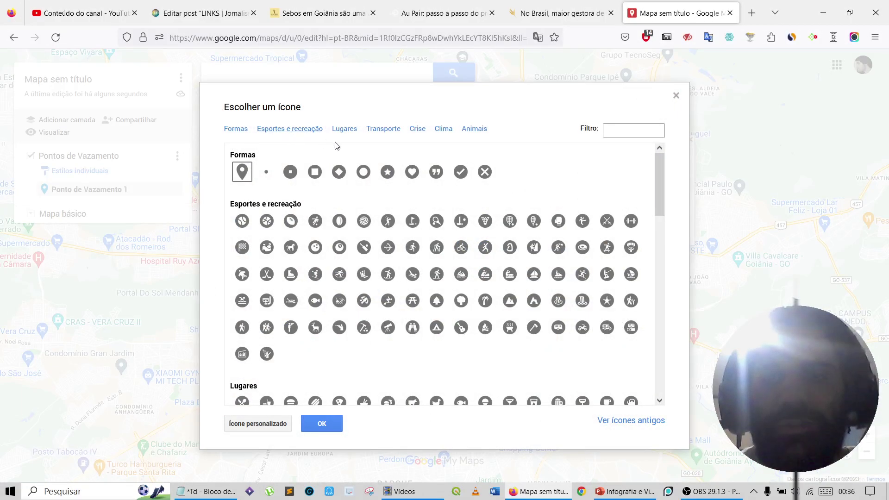
{"action": "left_click", "coordinate": [631, 130]}
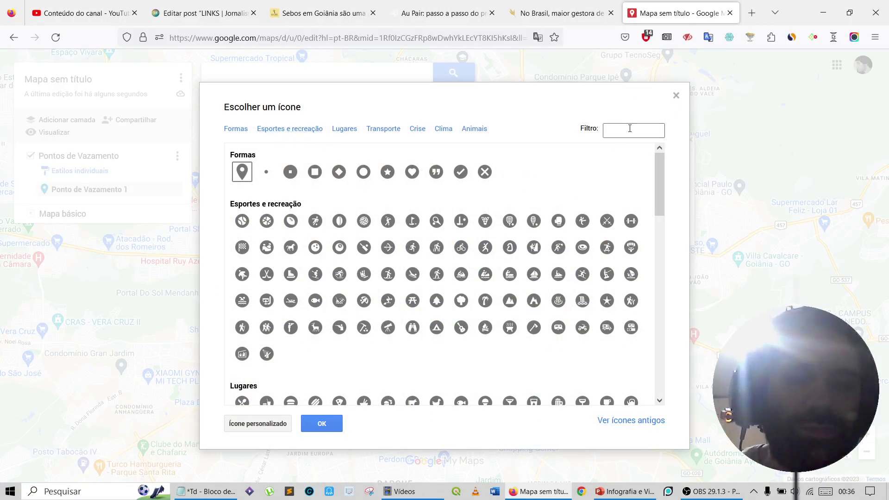
{"action": "type", "text": "água"}
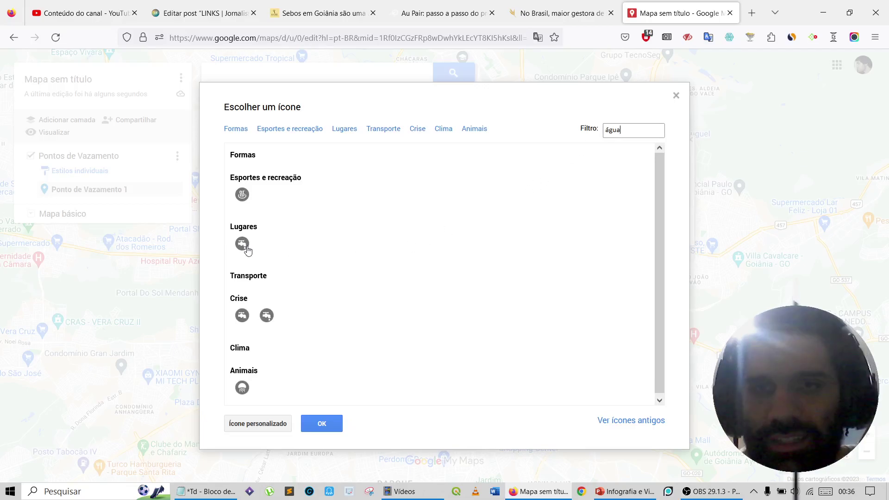
{"action": "left_click", "coordinate": [267, 317]}
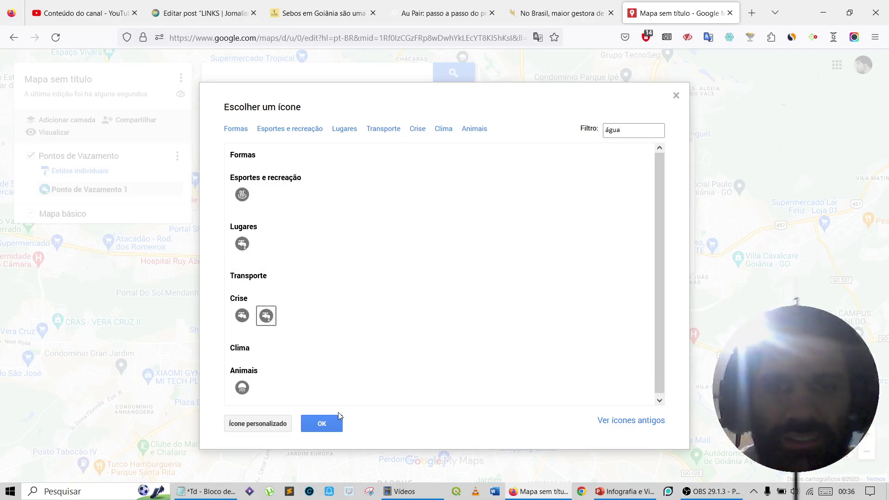
{"action": "left_click", "coordinate": [322, 424]}
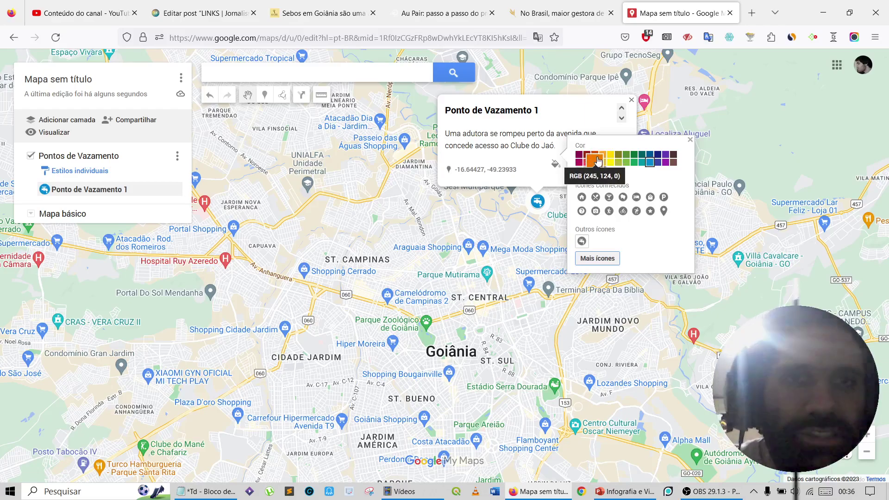
{"action": "left_click", "coordinate": [597, 156]}
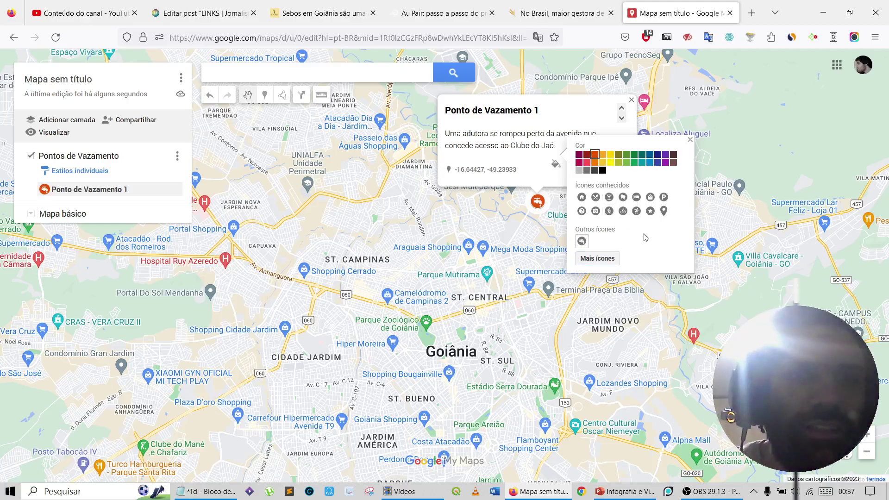
{"action": "left_click", "coordinate": [529, 239]}
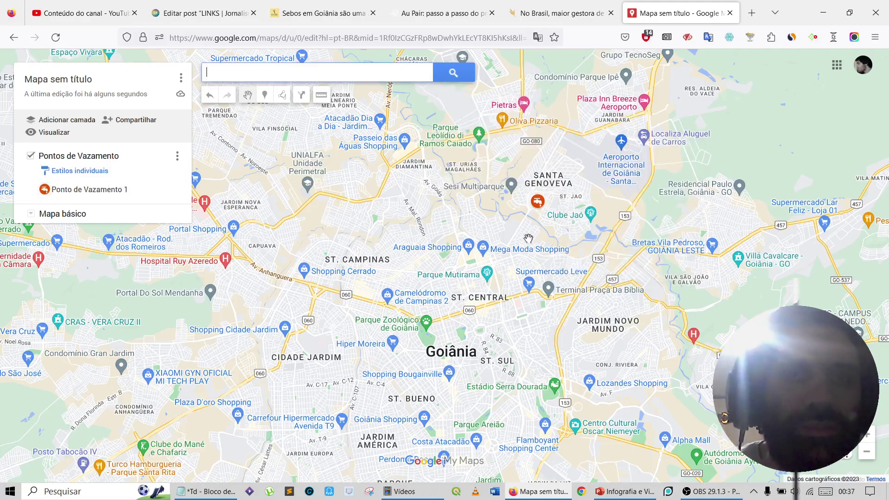
- Add a second marker in southern Goiânia, just south of Jardim América between Jardim Europa and Parque Amazonia
{"action": "scroll", "coordinate": [509, 258], "scroll_direction": "down", "scroll_amount": 1}
{"action": "scroll", "coordinate": [507, 258], "scroll_direction": "up", "scroll_amount": 1}
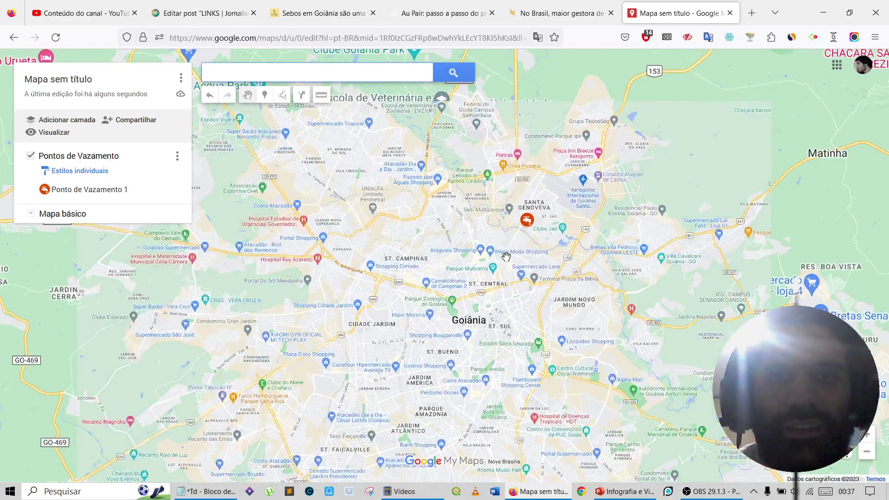
{"action": "scroll", "coordinate": [510, 253], "scroll_direction": "up", "scroll_amount": 1}
{"action": "left_click_drag", "start_coordinate": [509, 252], "coordinate": [513, 236]}
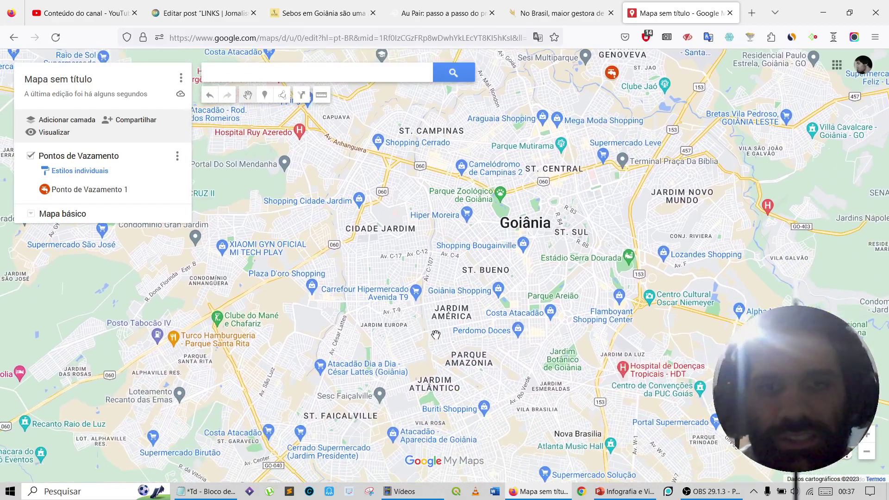
{"action": "left_click", "coordinate": [265, 96]}
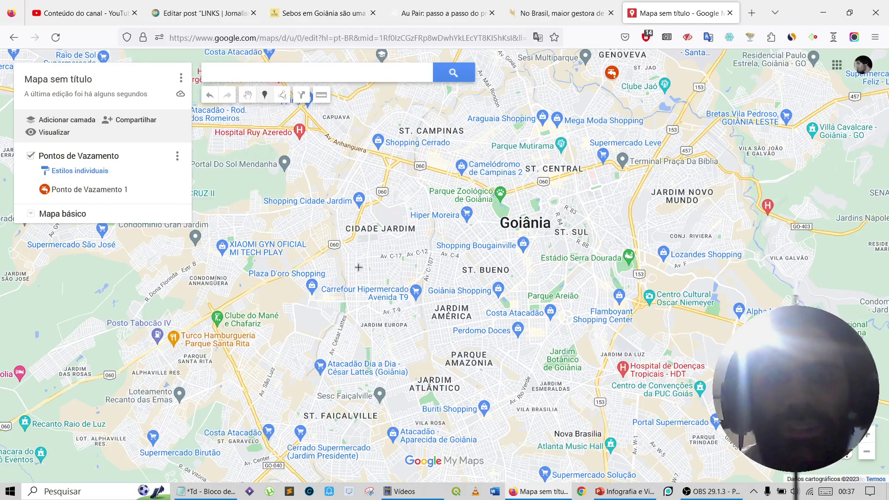
{"action": "left_click", "coordinate": [436, 342]}
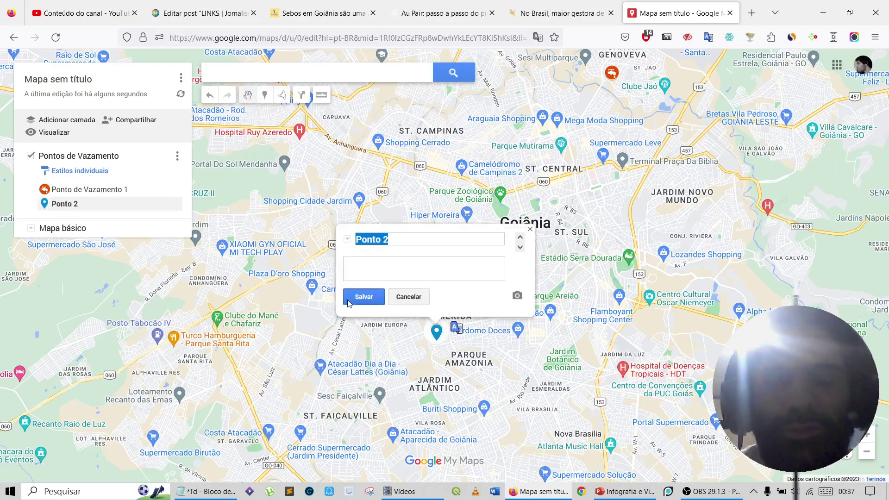
- Enter "Ponto de Vazamento 2" as the second marker's name
{"action": "key", "text": "End"}
{"action": "key", "text": "BackSpace"}
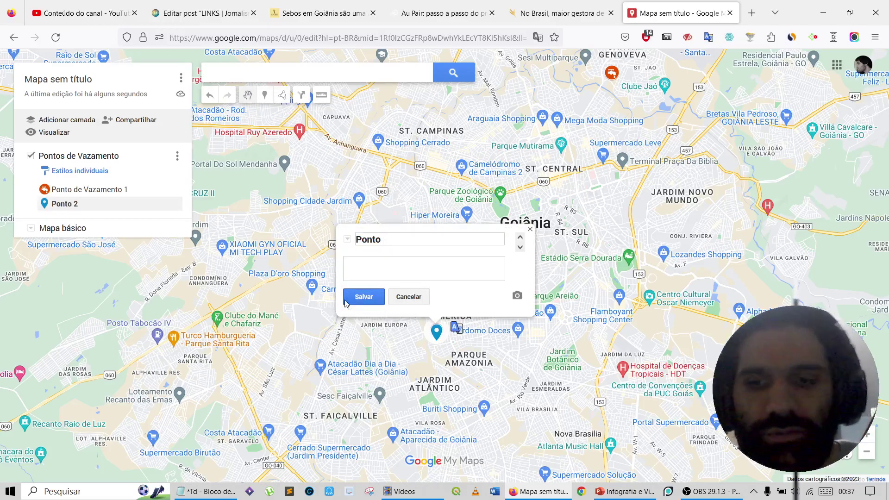
{"action": "type", "text": "de Vazam"}
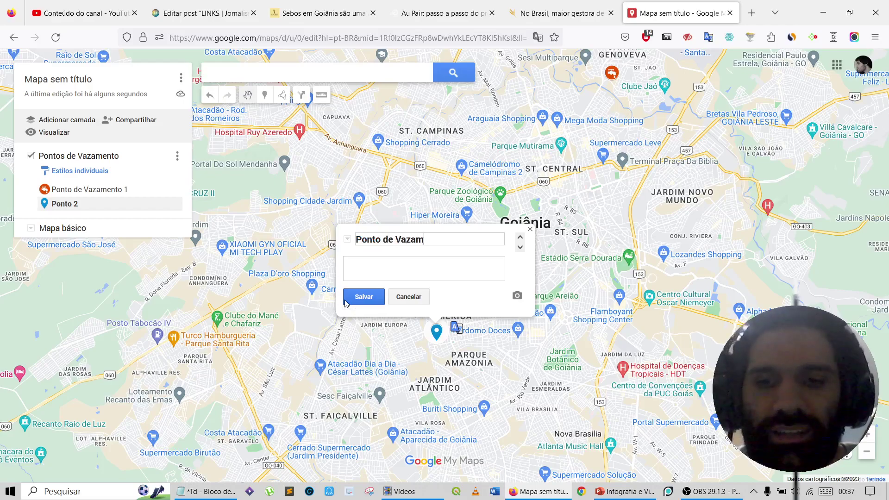
{"action": "type", "text": "anet"}
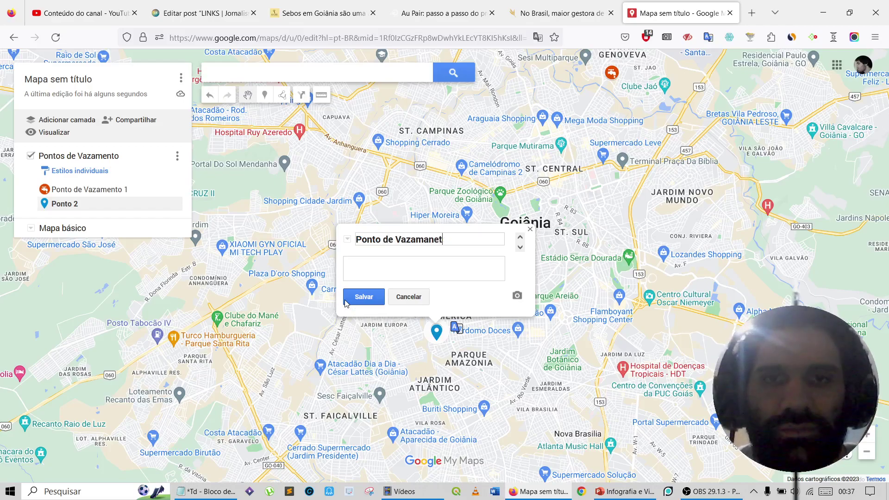
{"action": "key", "text": "BackSpace"}
{"action": "key", "text": "BackSpace"}
{"action": "key", "text": "BackSpace"}
{"action": "key", "text": "BackSpace"}
{"action": "key", "text": "BackSpace"}
{"action": "type", "text": "mento 2"}
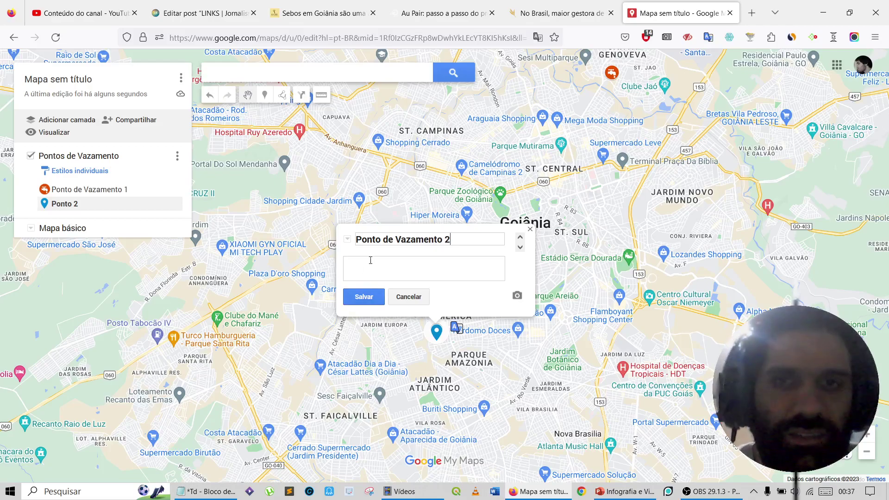
- Save the second marker's description as "Neste ponto, uma perfuração no asfalto de um acesso local produziu um vazamento que foi reportado pelos moradores à Saneago."
{"action": "left_click", "coordinate": [372, 261]}
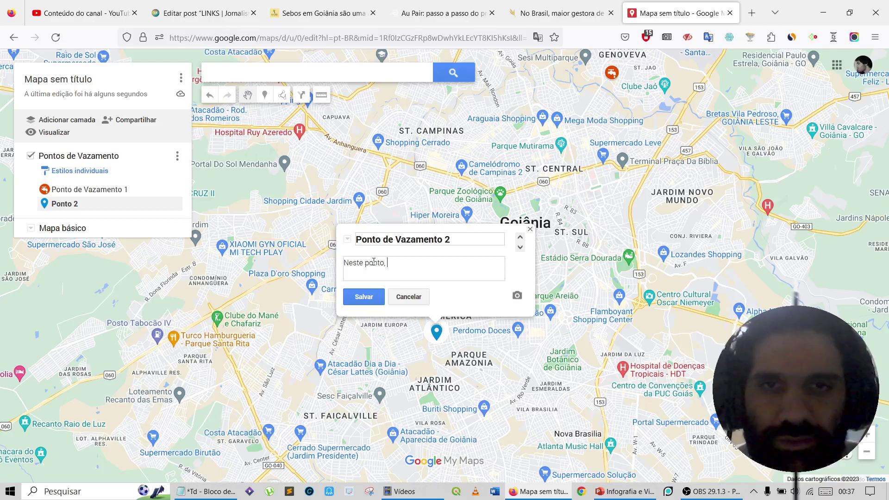
{"action": "type", "text": "uma perfur"}
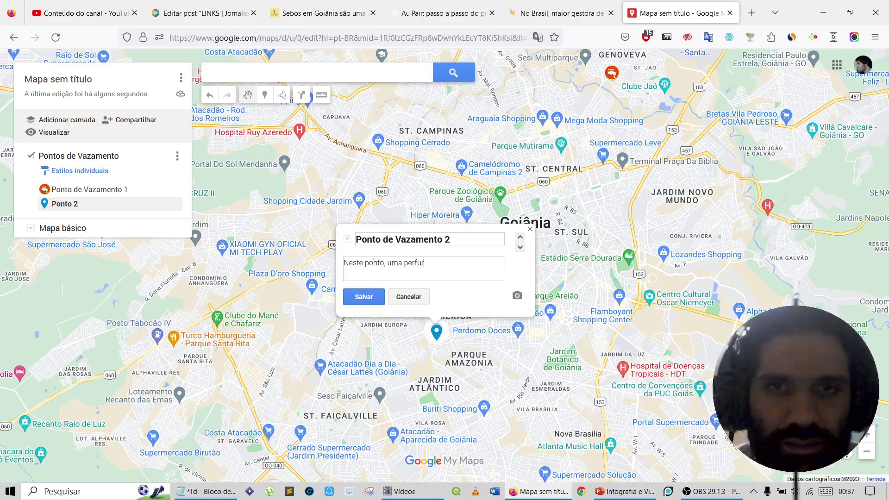
{"action": "type", "text": "ação no"}
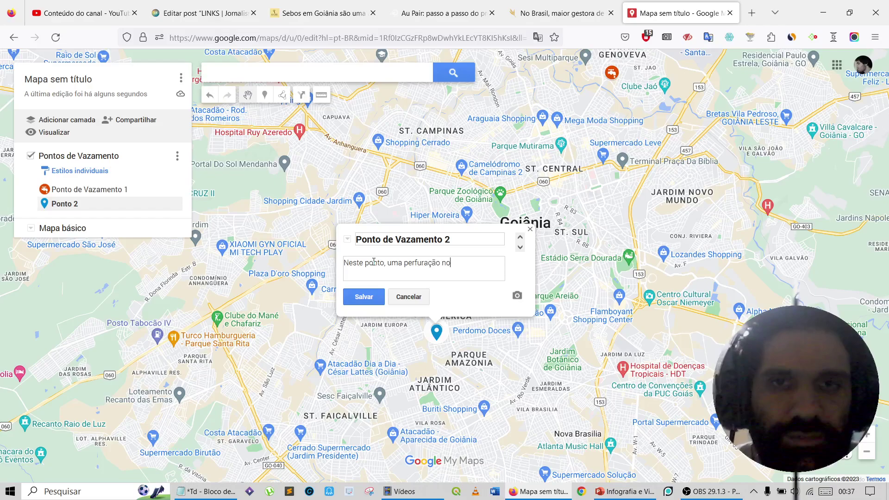
{"action": "type", "text": " asfalt"}
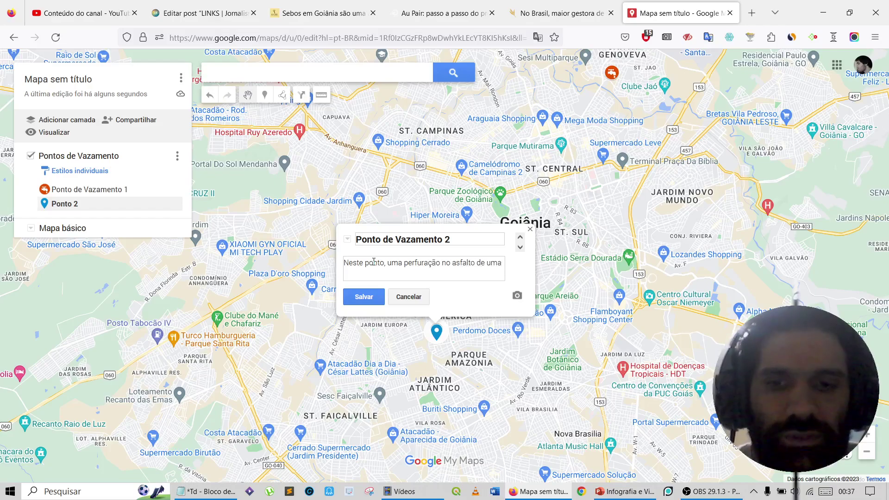
{"action": "type", "text": "o de um acesso local"}
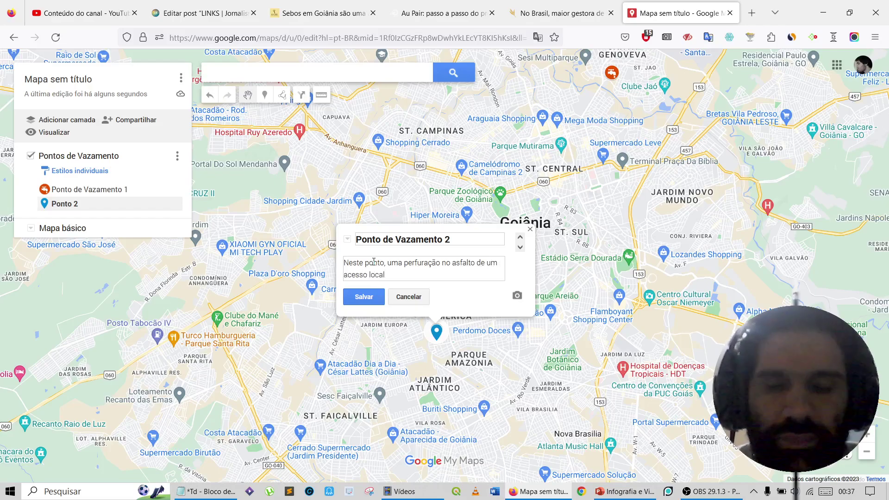
{"action": "type", "text": " produz"}
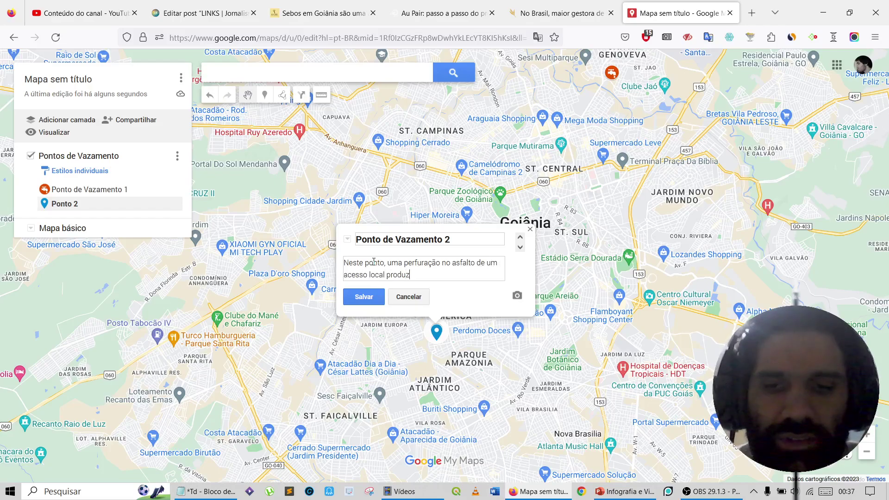
{"action": "type", "text": "iu um vazamento que foi"}
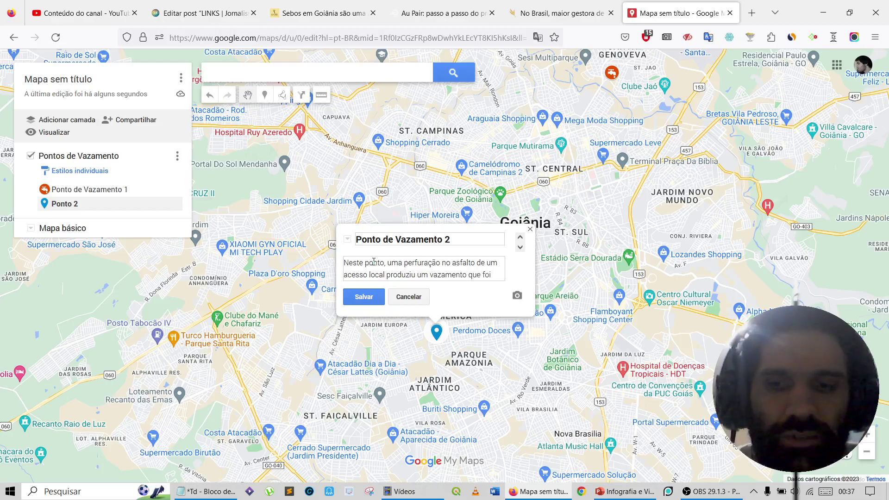
{"action": "type", "text": "reportado pelo"}
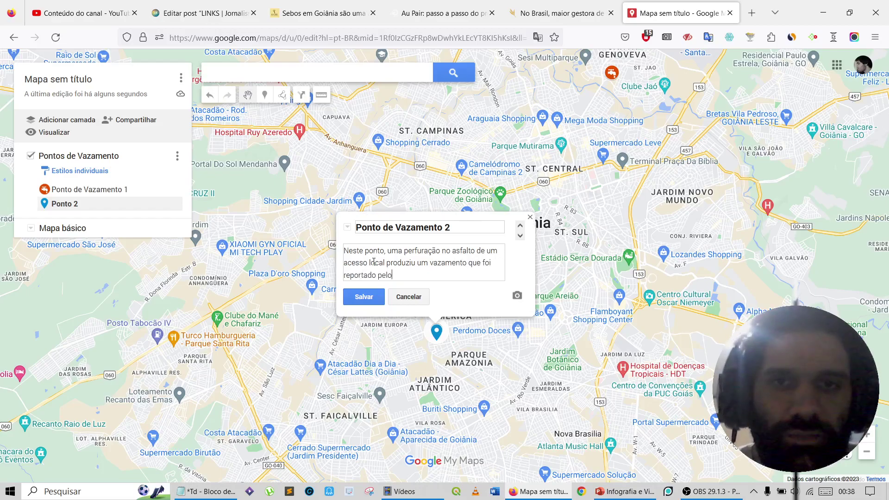
{"action": "type", "text": "es à Saneago"}
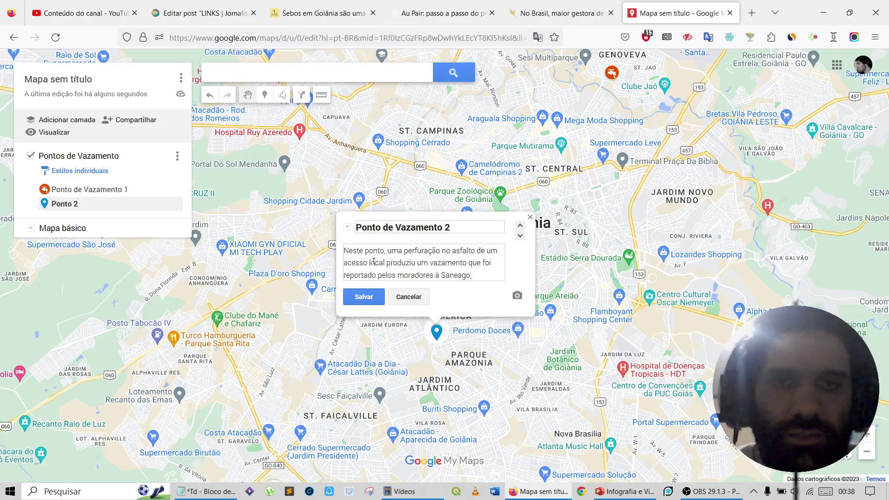
{"action": "type", "text": "."}
{"action": "left_click", "coordinate": [364, 296]}
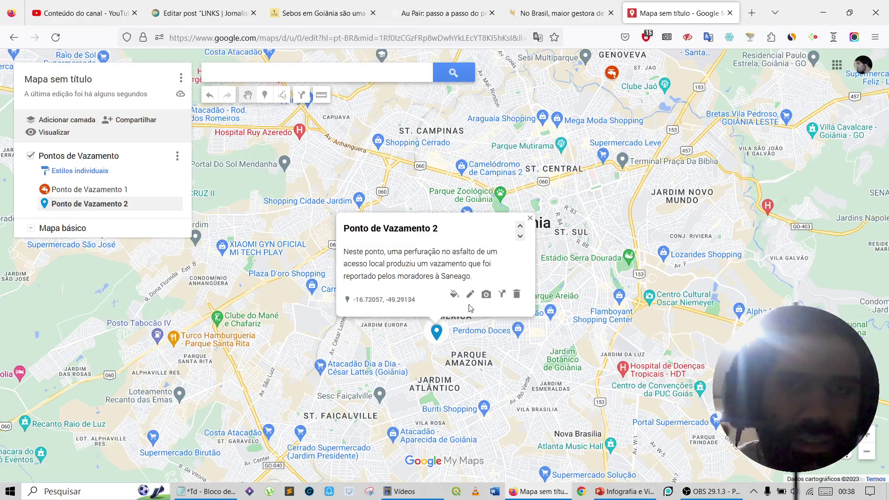
- Give Ponto de Vazamento 2 the tap icon already used on the map, colour it dark orange, and close its details
{"action": "left_click", "coordinate": [454, 294]}
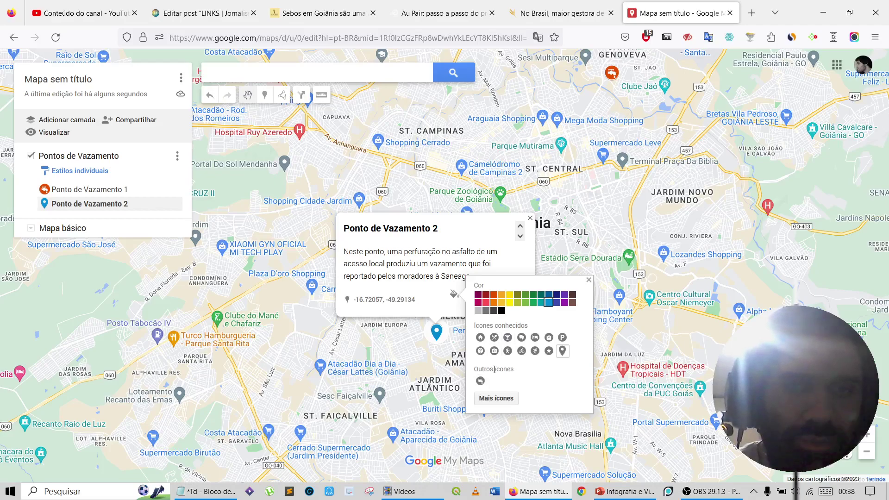
{"action": "left_click", "coordinate": [480, 382]}
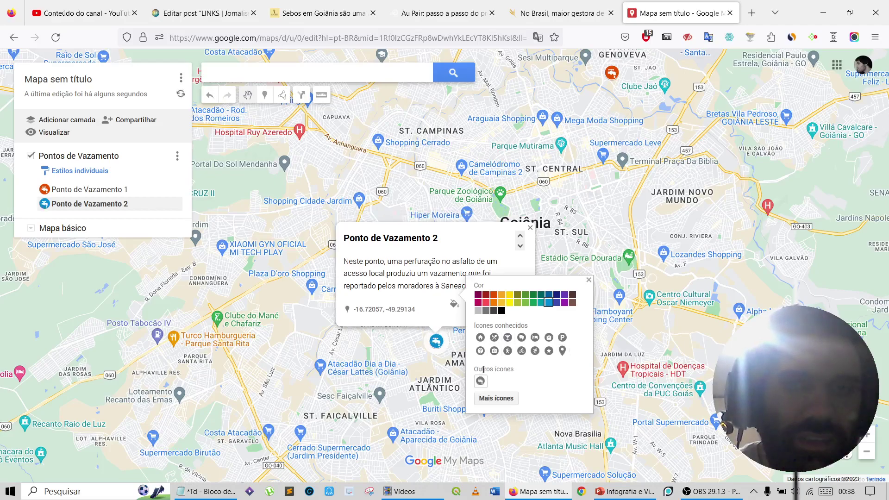
{"action": "left_click", "coordinate": [494, 296]}
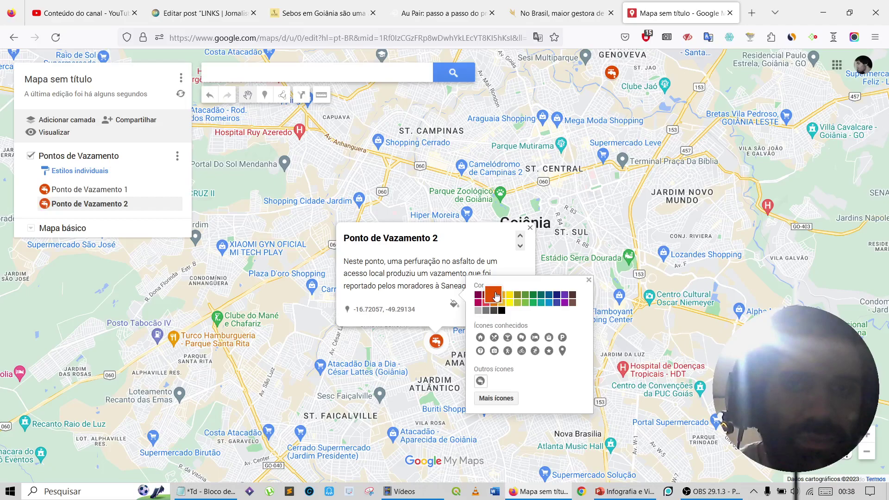
{"action": "left_click", "coordinate": [399, 359]}
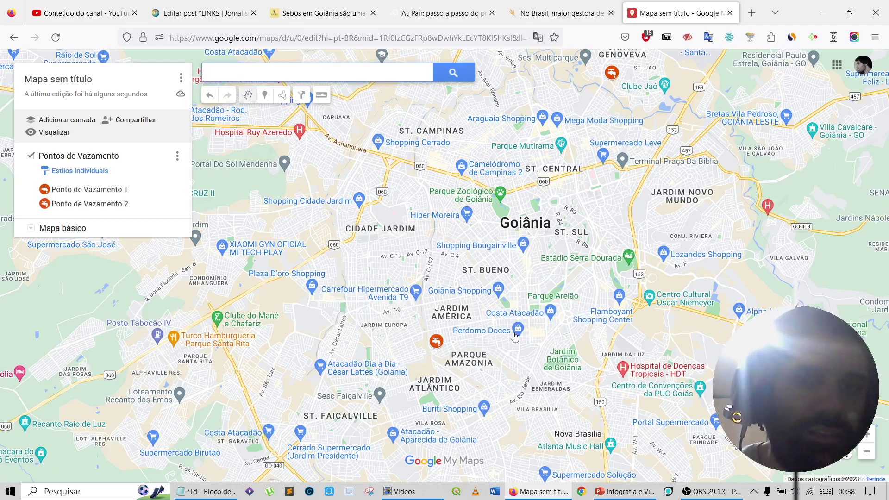
- Add a third marker in Jardim Novo Mundo, in eastern Goiânia, and enter "Ponto de Vazamento 3" as its name
{"action": "left_click_drag", "start_coordinate": [618, 325], "coordinate": [505, 314]}
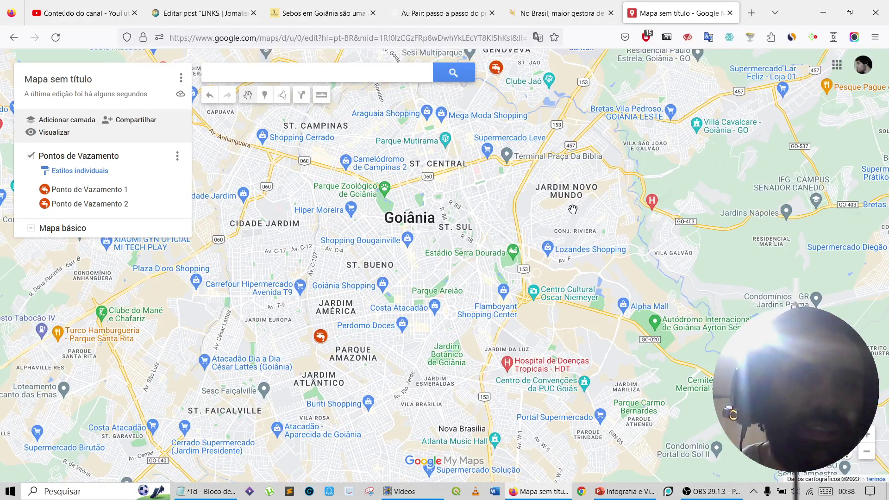
{"action": "left_click", "coordinate": [264, 95]}
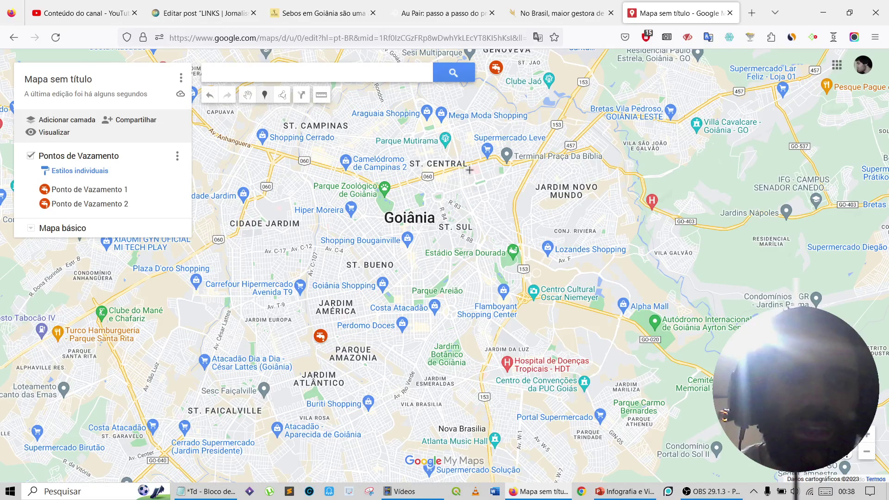
{"action": "left_click", "coordinate": [562, 204]}
{"action": "type", "text": "Ponto de V"}
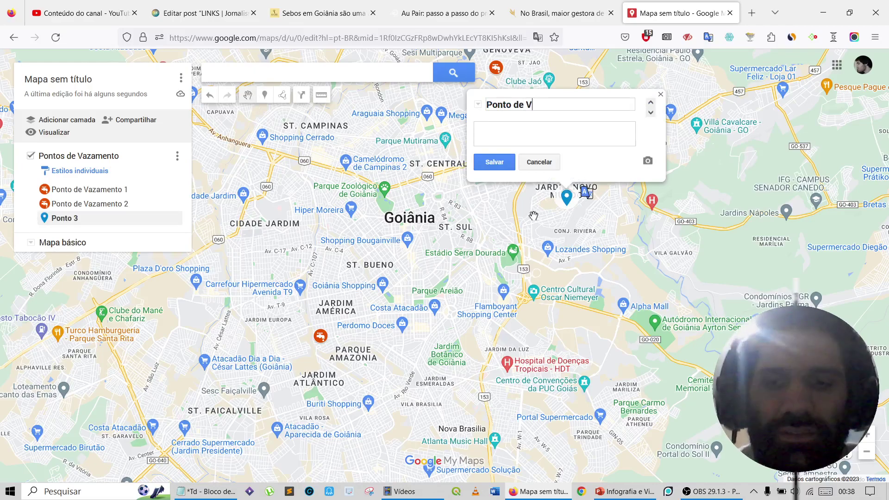
{"action": "type", "text": "azamento"}
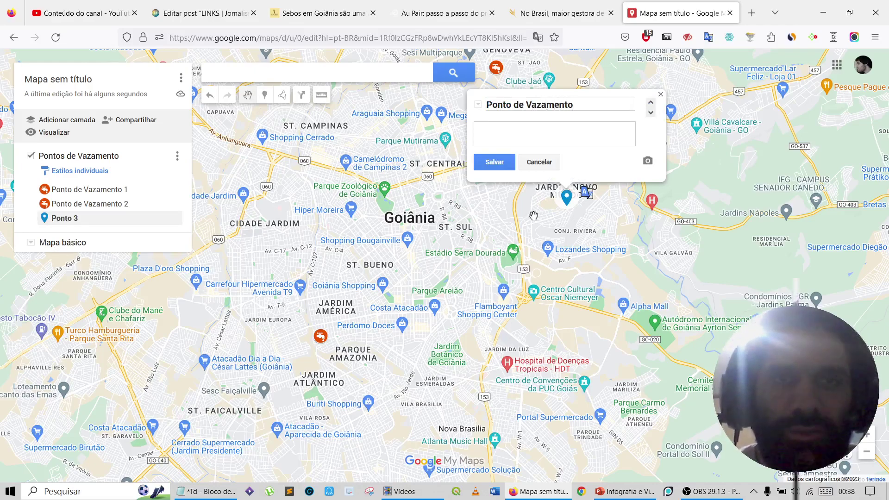
{"action": "type", "text": " 3"}
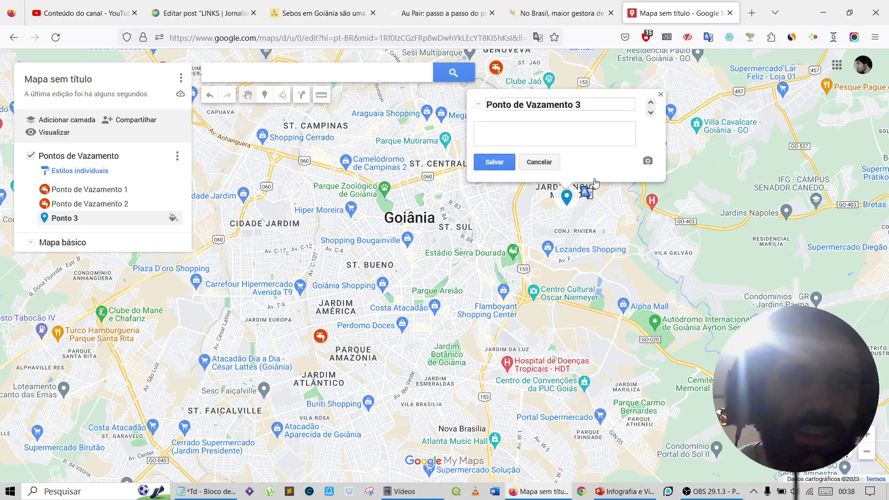
- Save the third marker's description as "O rompimento de uma adutora neste local foi solucionado pelo Saneago e já não afeta o abastecimento em nenhum ponto da cidade."
{"action": "left_click", "coordinate": [593, 135]}
{"action": "type", "text": "Ess"}
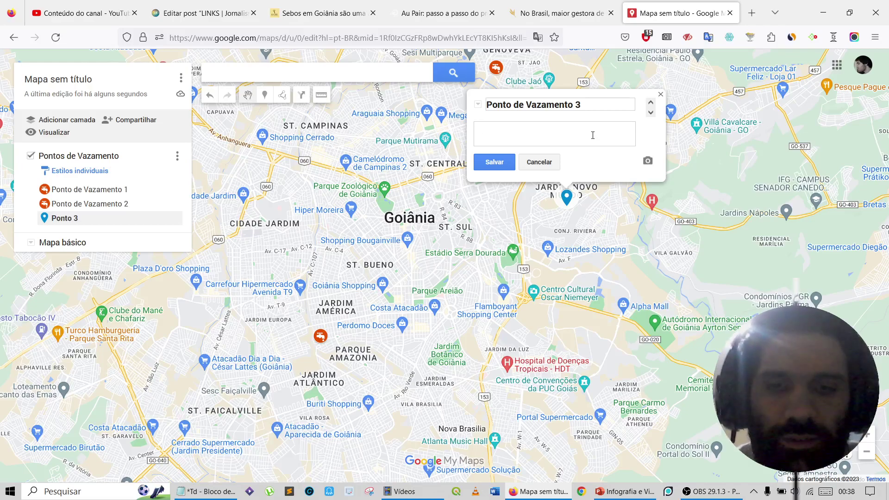
{"action": "type", "text": "ento"}
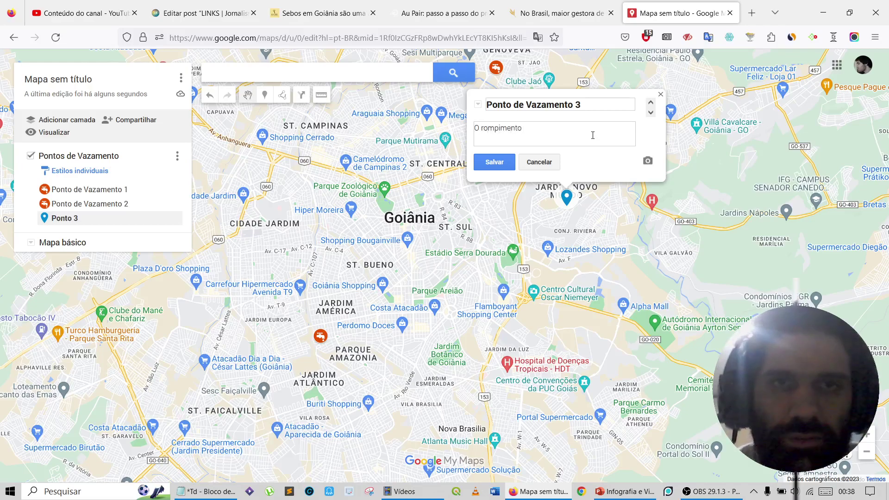
{"action": "type", "text": " de uma adutora nes"}
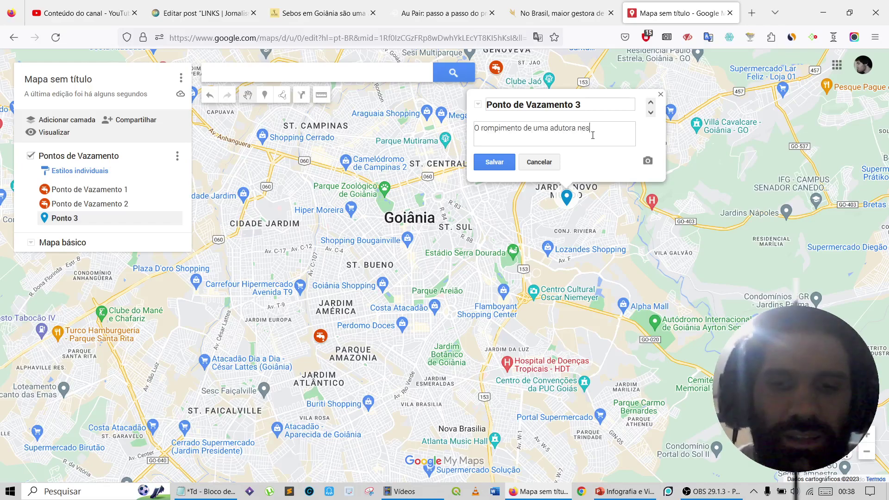
{"action": "type", "text": "te local foi solucin"}
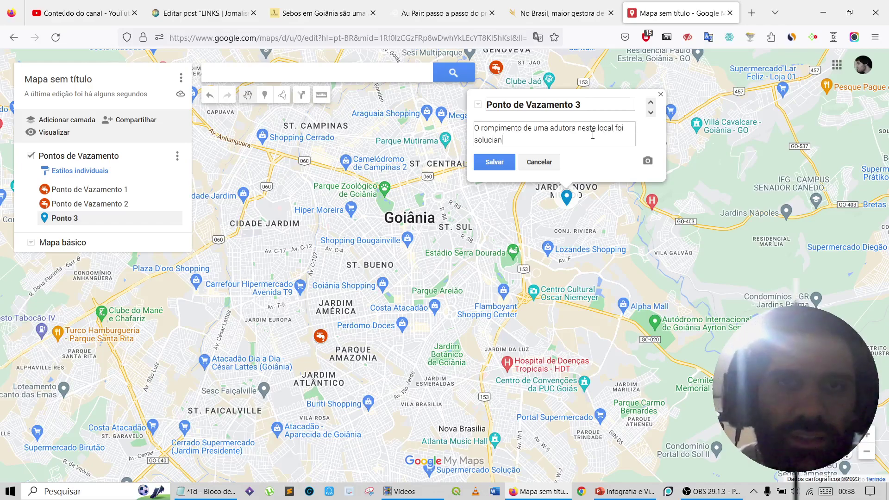
{"action": "key", "text": "BackSpace"}
{"action": "key", "text": "BackSpace"}
{"action": "type", "text": "ona"}
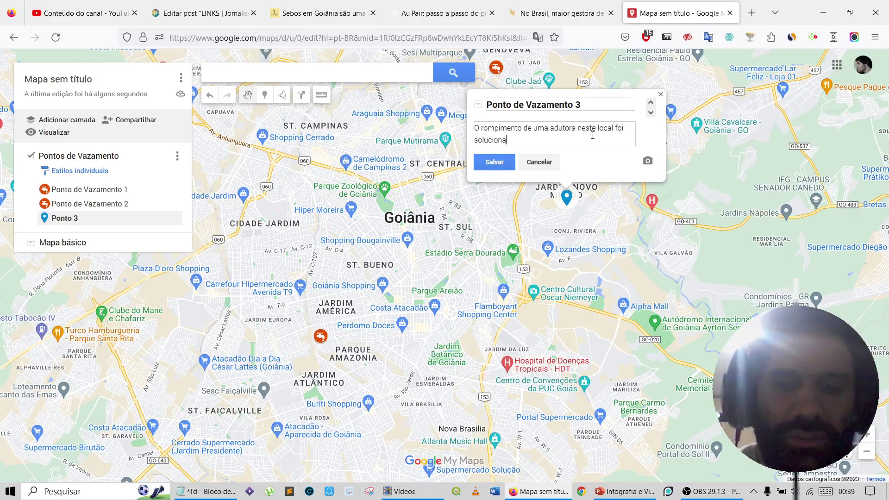
{"action": "type", "text": "do pelo "}
{"action": "type", "text": "Saneado"}
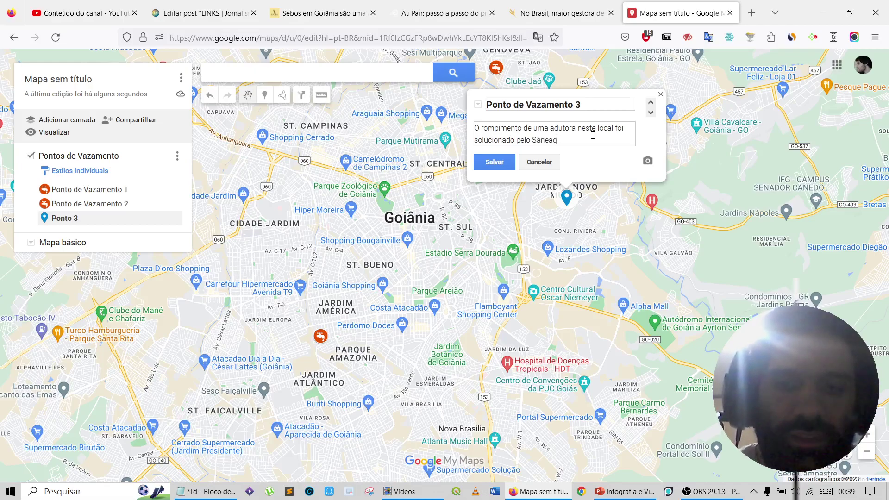
{"action": "type", "text": " e já não afeta o"}
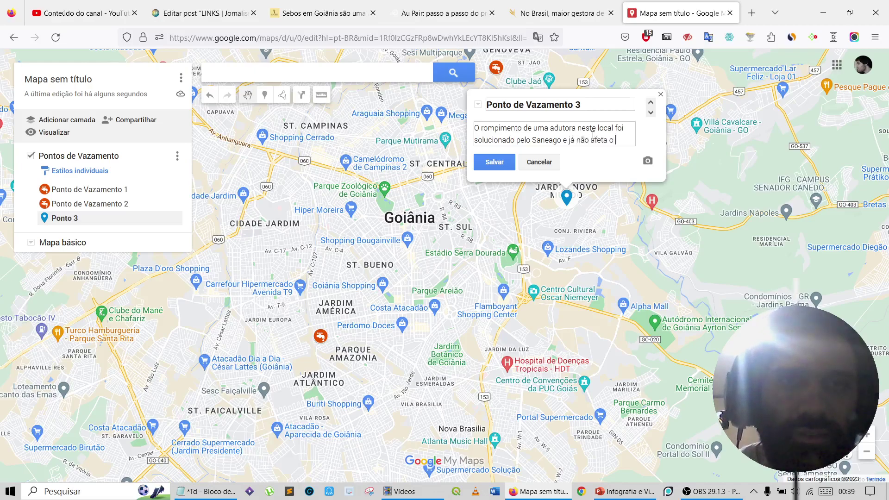
{"action": "type", "text": " avas"}
{"action": "type", "text": "tecimento"}
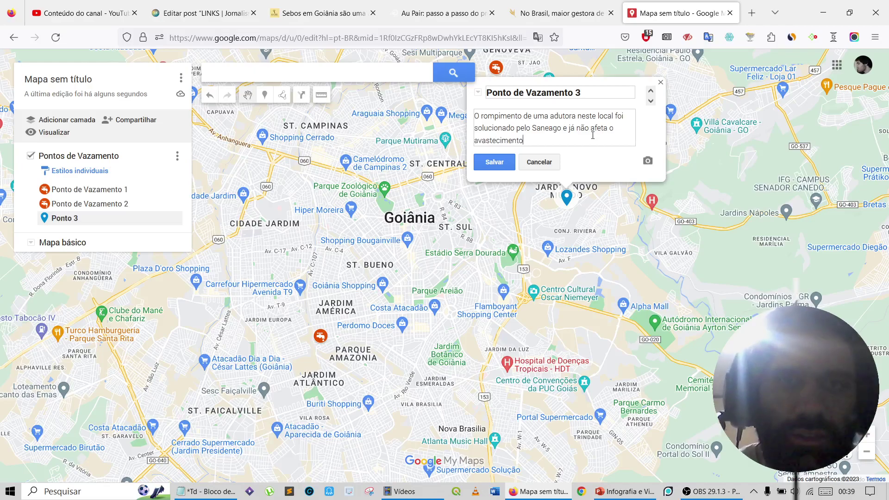
{"action": "key", "text": "BackSpace"}
{"action": "key", "text": "BackSpace"}
{"action": "key", "text": "BackSpace"}
{"action": "key", "text": "BackSpace"}
{"action": "key", "text": "BackSpace"}
{"action": "key", "text": "BackSpace"}
{"action": "key", "text": "BackSpace"}
{"action": "key", "text": "BackSpace"}
{"action": "key", "text": "BackSpace"}
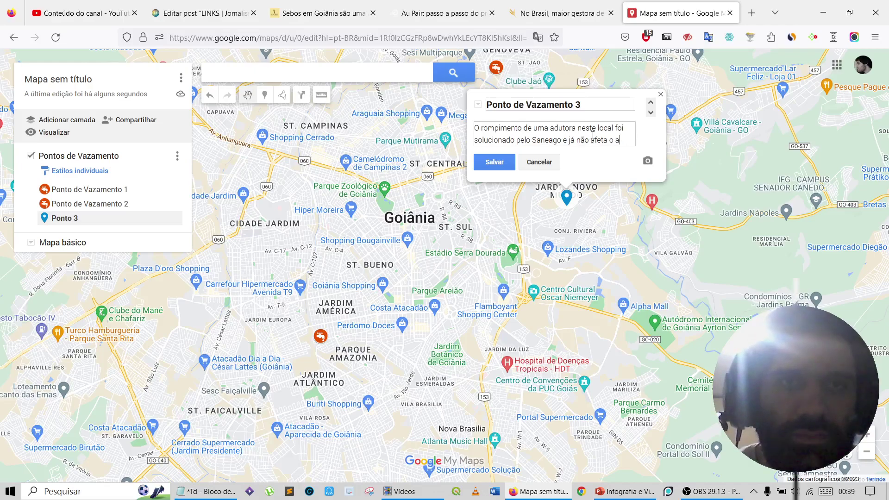
{"action": "type", "text": "basteciment"}
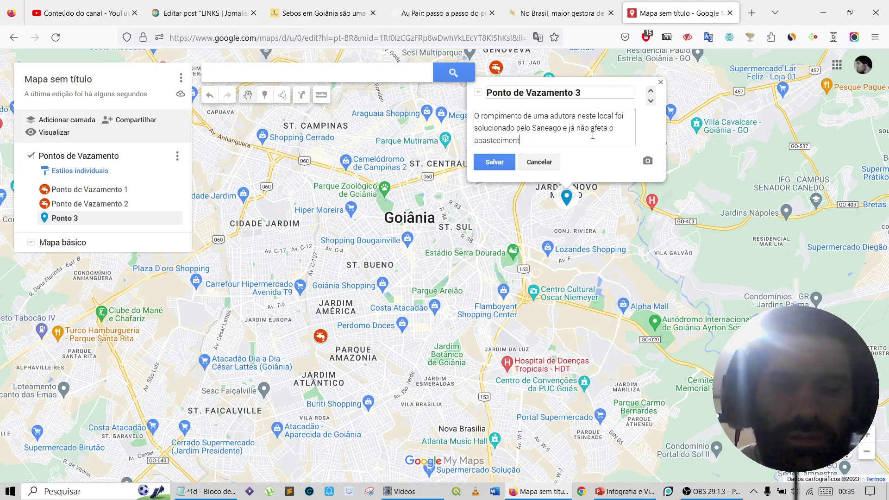
{"action": "type", "text": "o em nu"}
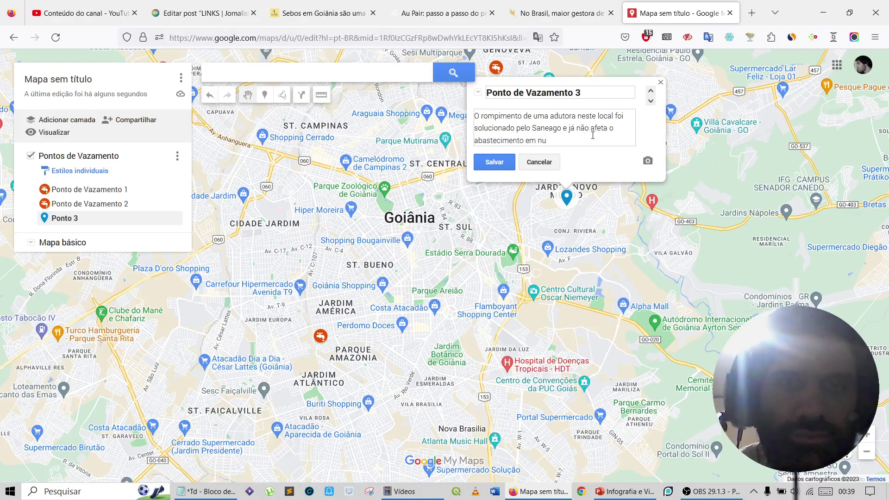
{"action": "key", "text": "BackSpace"}
{"action": "type", "text": "enhum ponto da cida"}
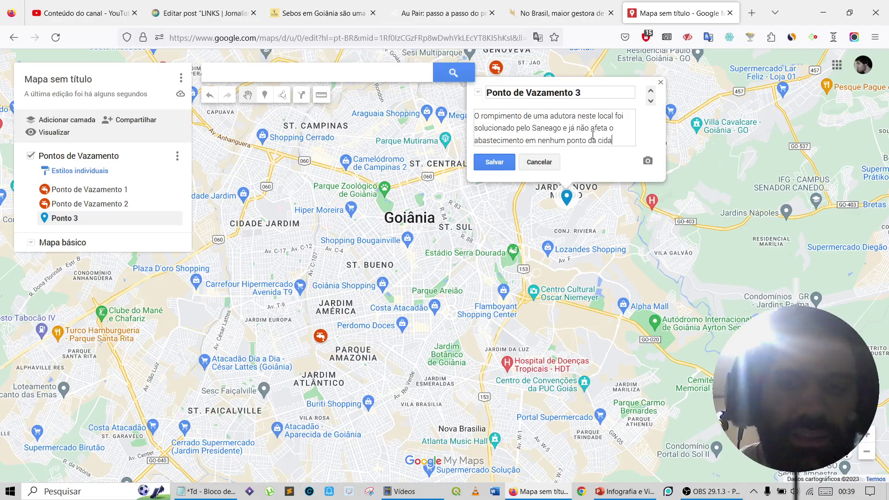
{"action": "type", "text": "de."}
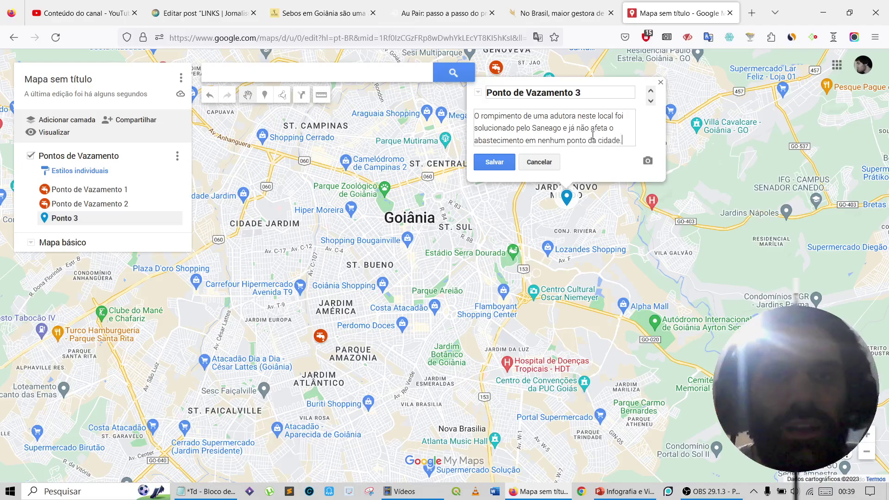
{"action": "left_click", "coordinate": [494, 162]}
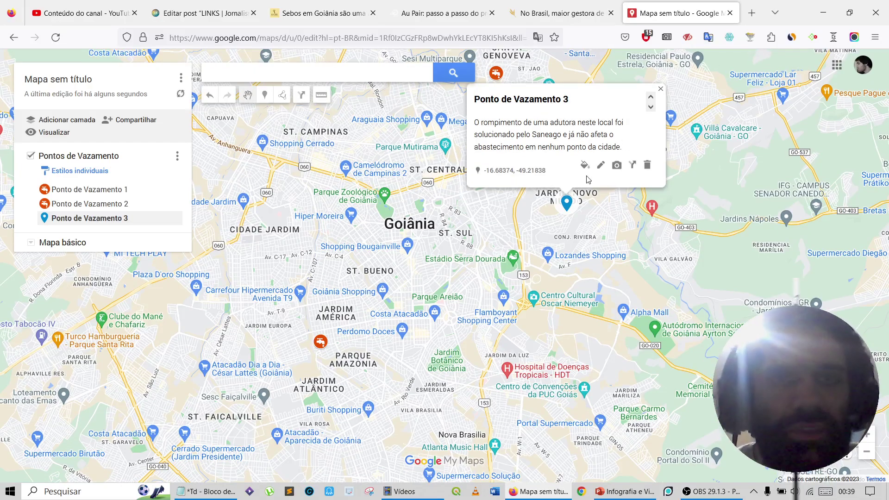
- Give Ponto de Vazamento 3 the tap icon already used on the map and colour it light green
{"action": "left_click", "coordinate": [583, 165]}
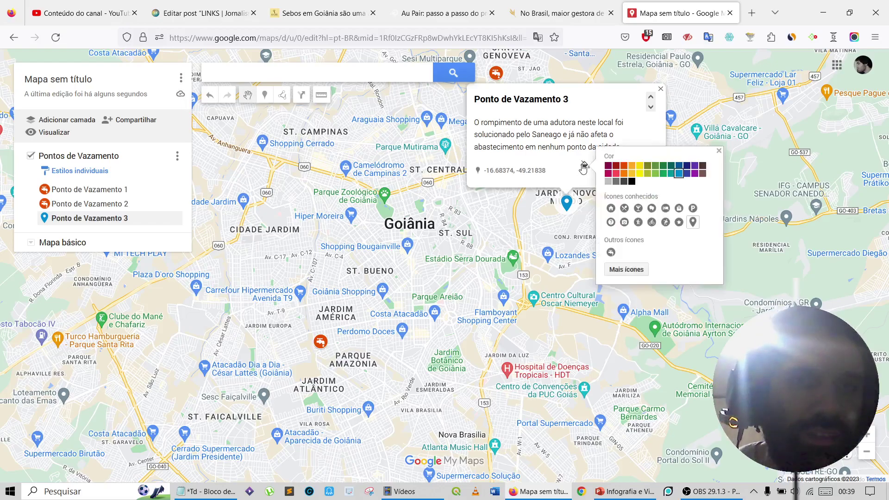
{"action": "left_click", "coordinate": [611, 252]}
{"action": "left_click", "coordinate": [658, 175]}
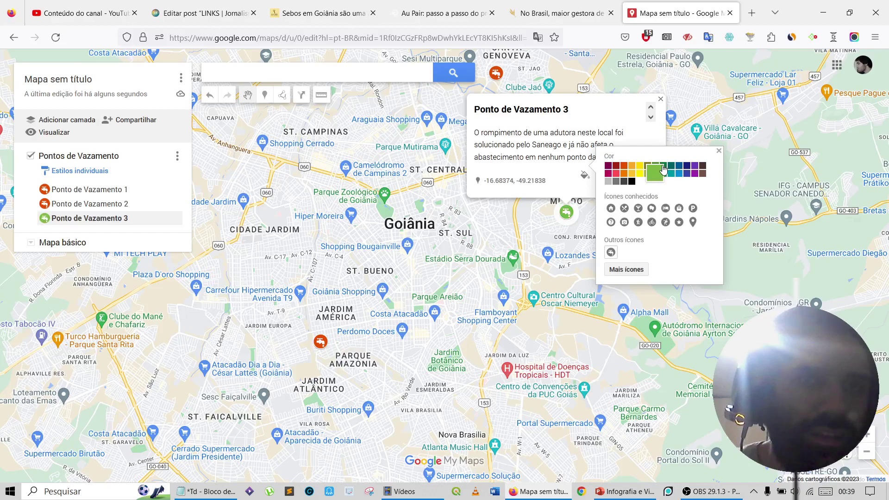
- Colour Ponto de Vazamento 3 dark green and give it the first tap icon under Crise, filtering the icons by "água"
{"action": "left_click", "coordinate": [665, 166]}
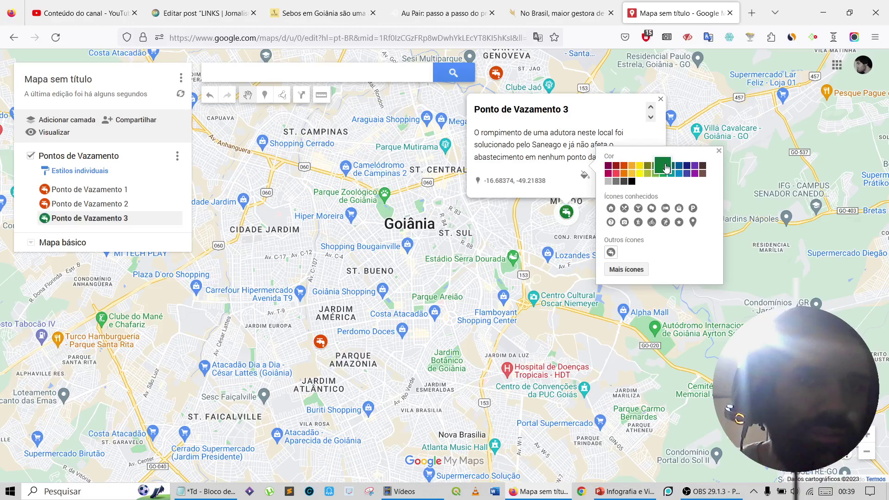
{"action": "left_click", "coordinate": [548, 213]}
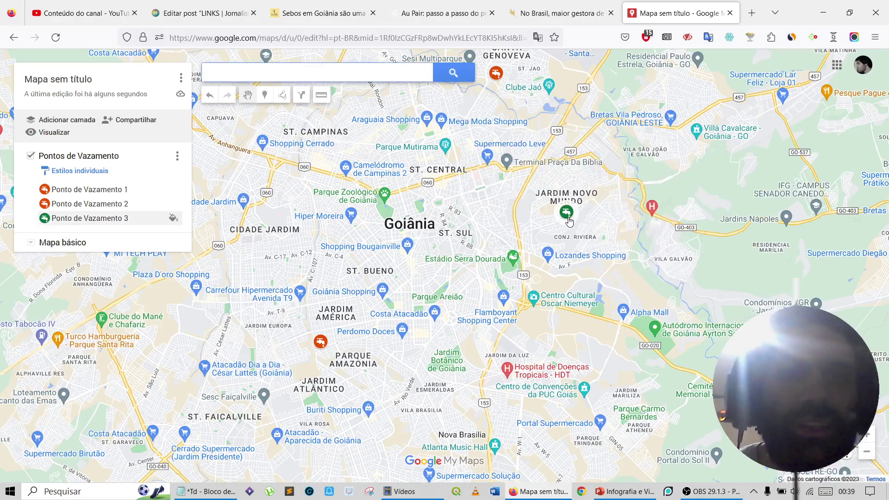
{"action": "left_click", "coordinate": [566, 212]}
{"action": "left_click", "coordinate": [586, 179]}
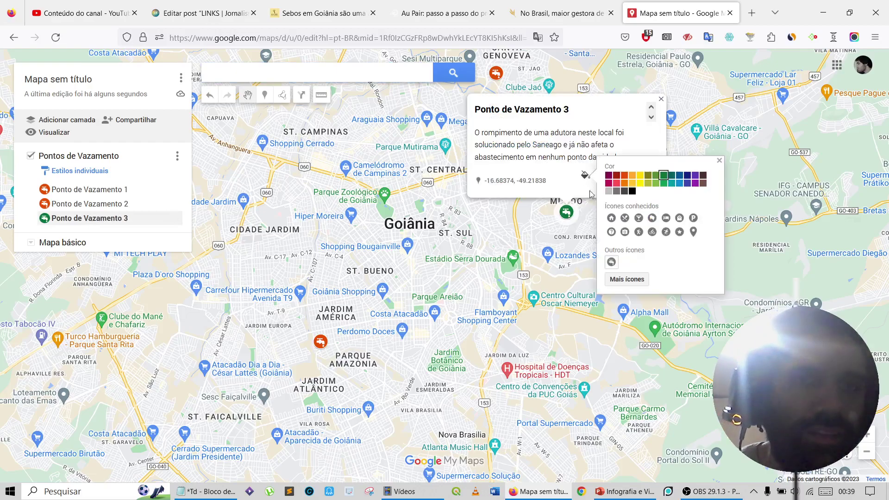
{"action": "left_click", "coordinate": [627, 280]}
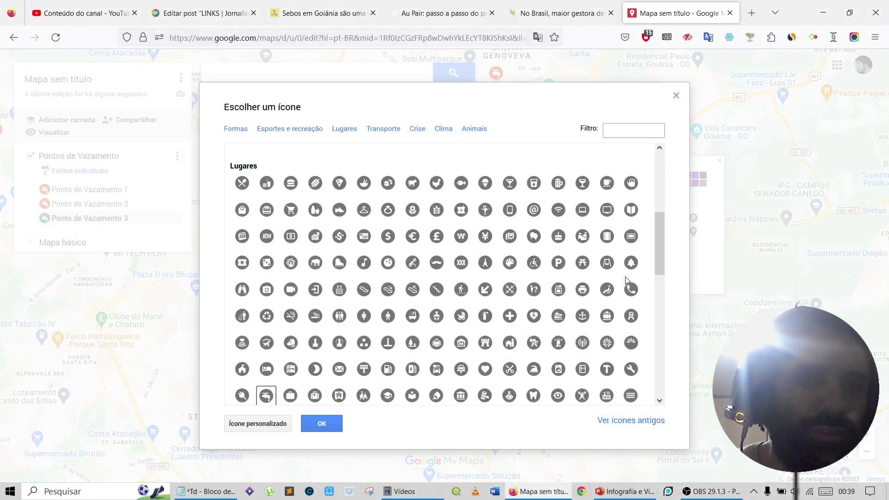
{"action": "left_click", "coordinate": [620, 132]}
{"action": "type", "text": "a"}
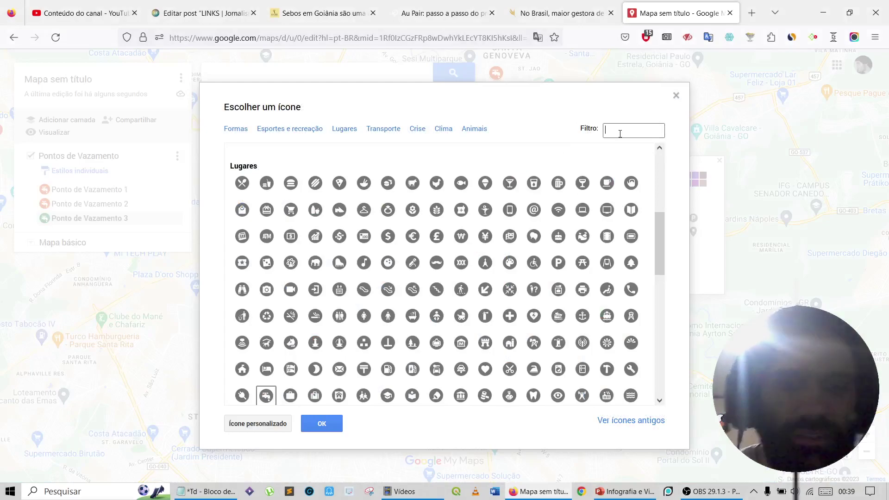
{"action": "type", "text": "gua"}
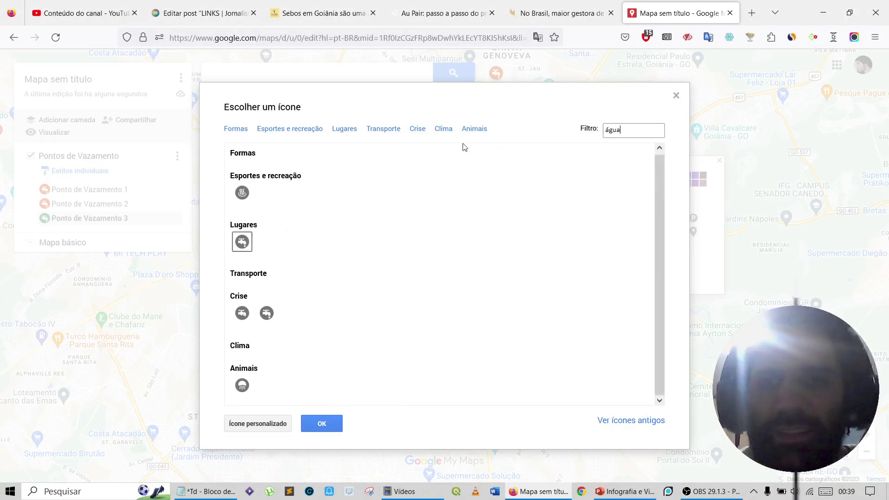
{"action": "left_click", "coordinate": [242, 314]}
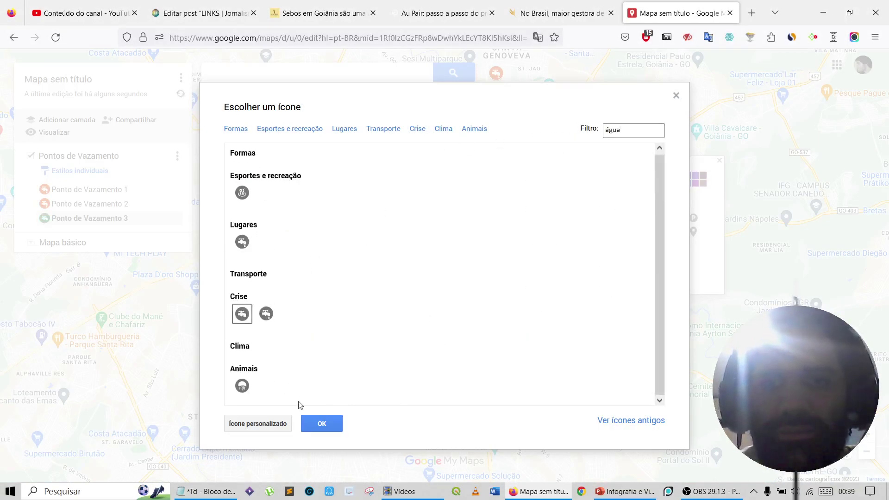
{"action": "left_click", "coordinate": [324, 423]}
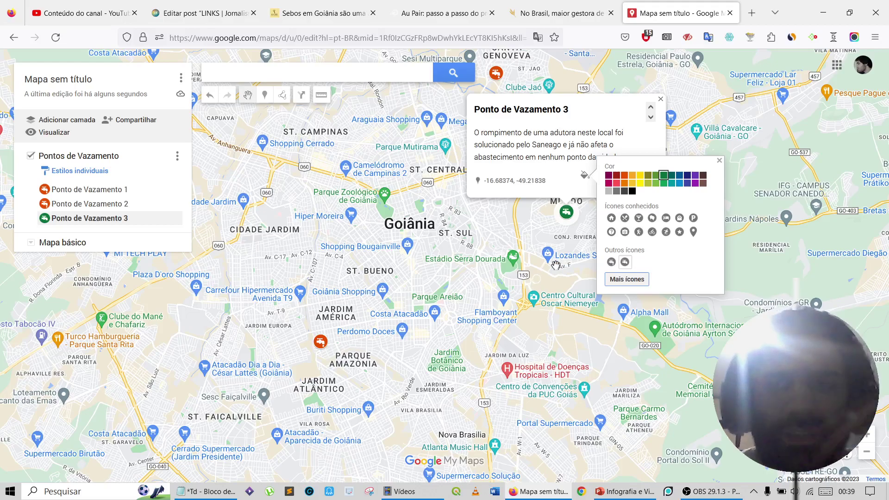
{"action": "left_click", "coordinate": [539, 221]}
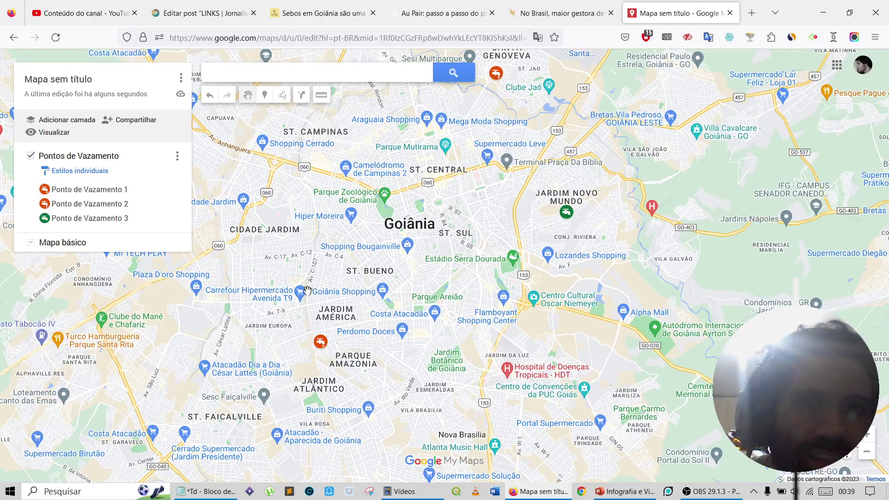
- Rename the Ponto de Vazamento 1 marker as "Santa Genoveva", save it, and close its details
{"action": "scroll", "coordinate": [308, 290], "scroll_direction": "up", "scroll_amount": 1}
{"action": "scroll", "coordinate": [307, 291], "scroll_direction": "down", "scroll_amount": 1}
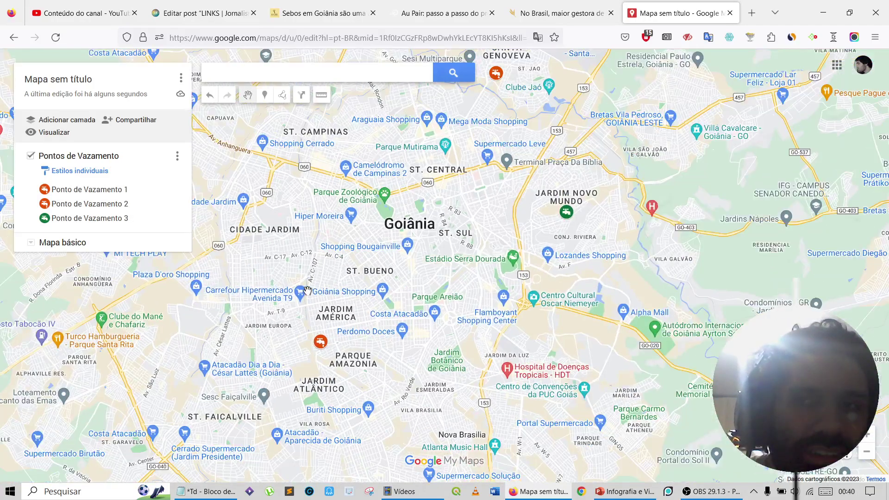
{"action": "left_click", "coordinate": [105, 190]}
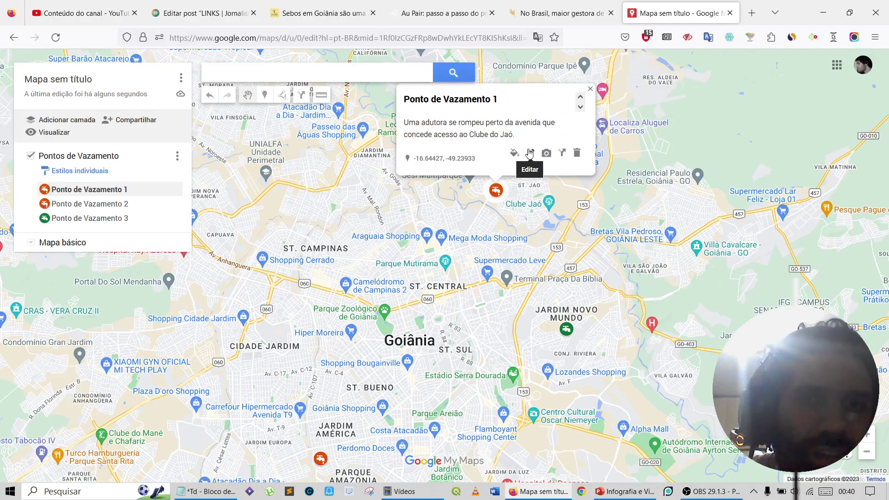
{"action": "left_click", "coordinate": [529, 153]}
{"action": "key", "text": "BackSpace"}
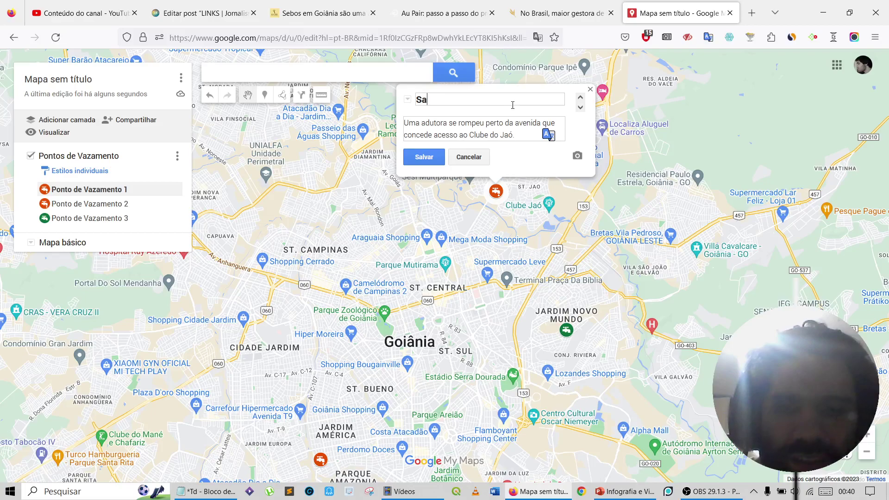
{"action": "type", "text": "Santa Genoveva"}
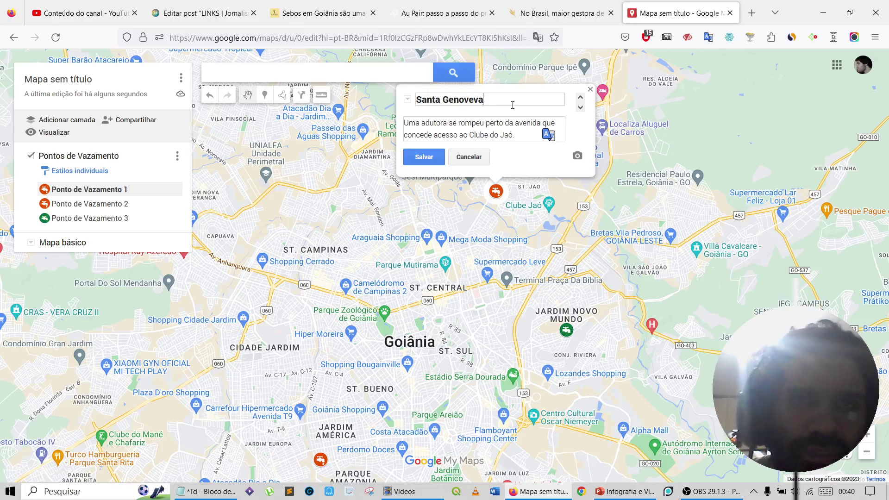
{"action": "left_click", "coordinate": [424, 157]}
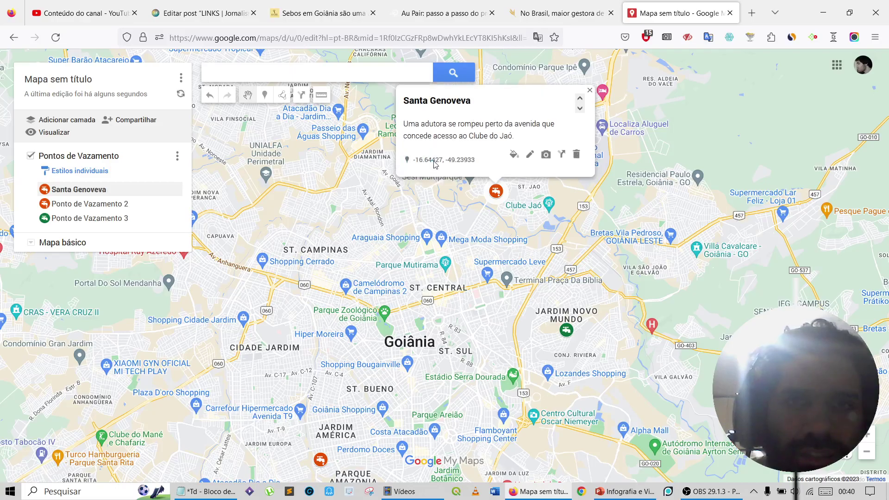
{"action": "left_click", "coordinate": [433, 228]}
- Rename the Ponto de Vazamento 2 marker as "Jardim América" and save it
{"action": "scroll", "coordinate": [330, 322], "scroll_direction": "down", "scroll_amount": 2}
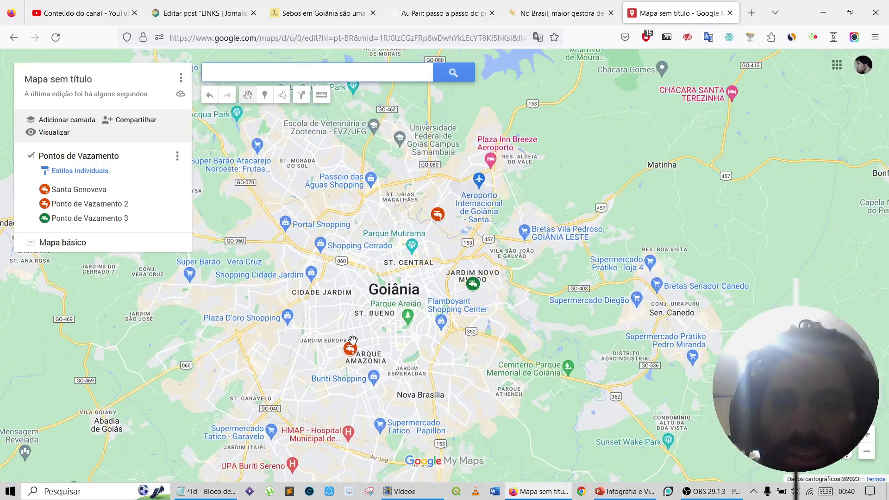
{"action": "scroll", "coordinate": [345, 366], "scroll_direction": "up", "scroll_amount": 2}
{"action": "left_click", "coordinate": [347, 358]}
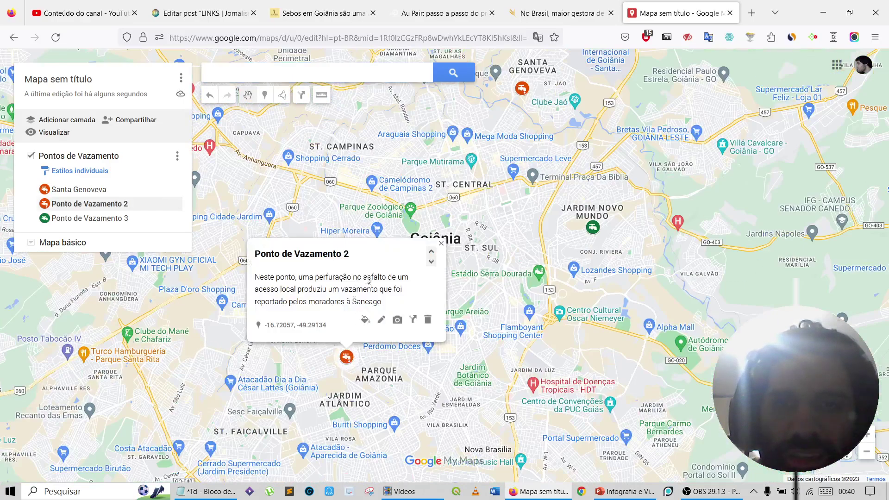
{"action": "left_click", "coordinate": [382, 320]}
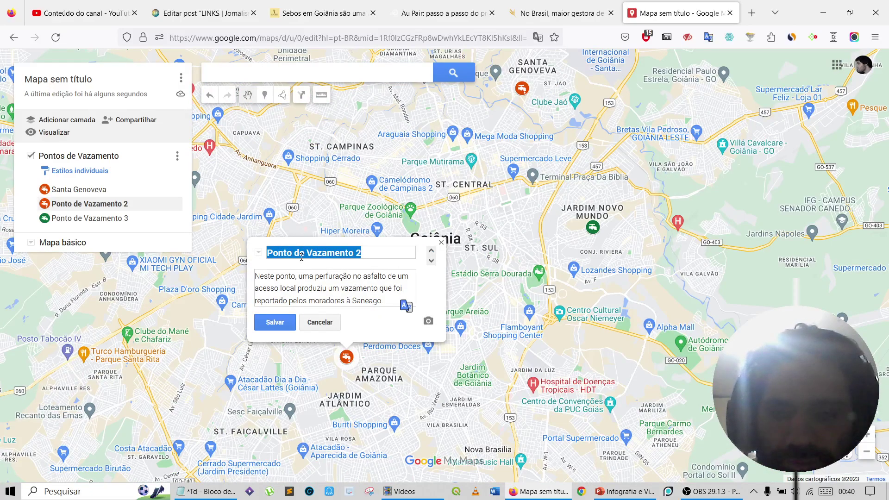
{"action": "type", "text": "Jardim América"}
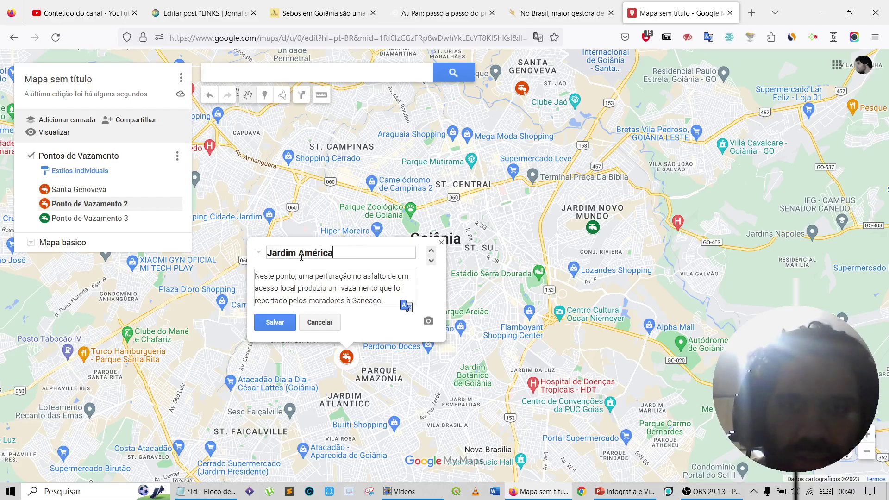
{"action": "left_click", "coordinate": [275, 322]}
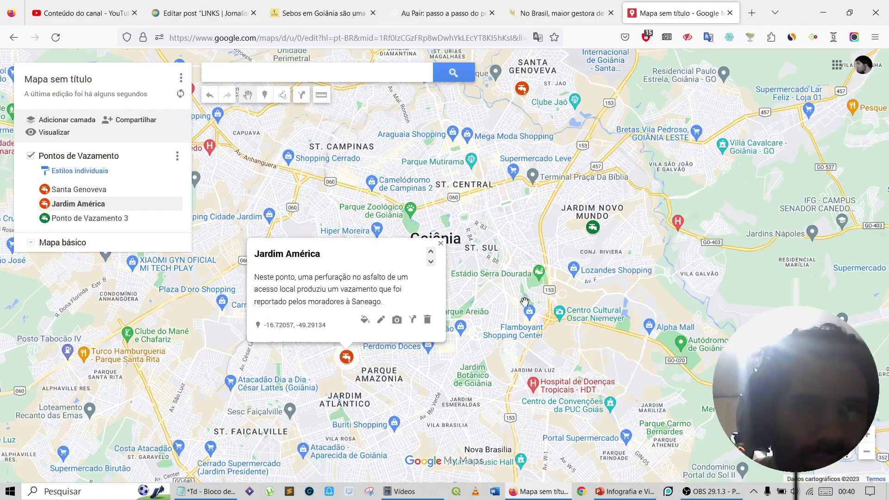
- Rename the Ponto de Vazamento 3 marker as "Novo Mundo", save it, and close its details
{"action": "left_click", "coordinate": [593, 227]}
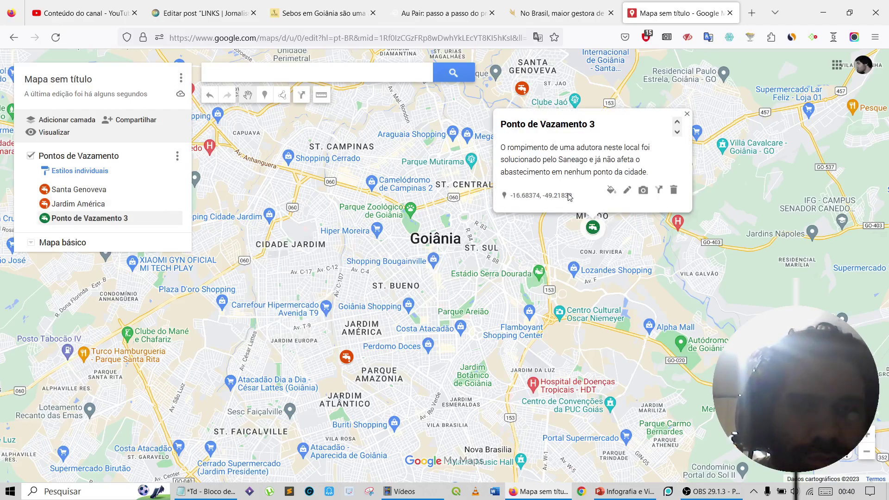
{"action": "left_click", "coordinate": [627, 191]}
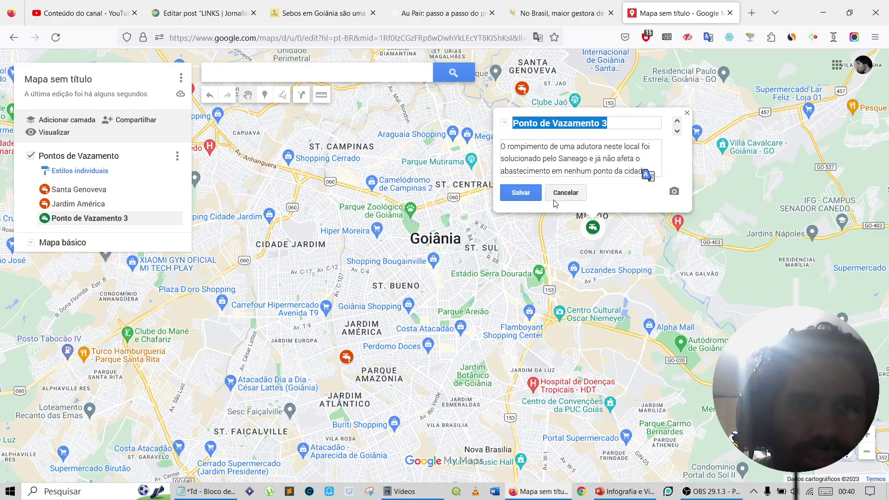
{"action": "type", "text": "Novo Mundo"}
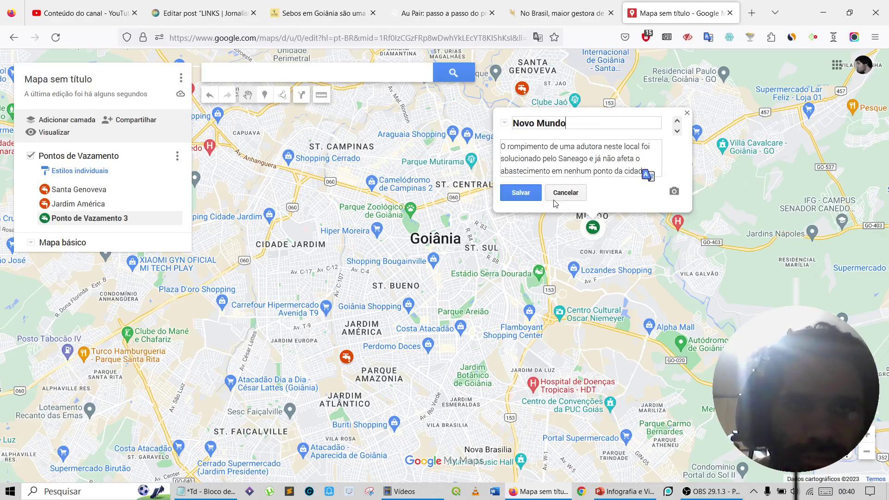
{"action": "left_click", "coordinate": [521, 192]}
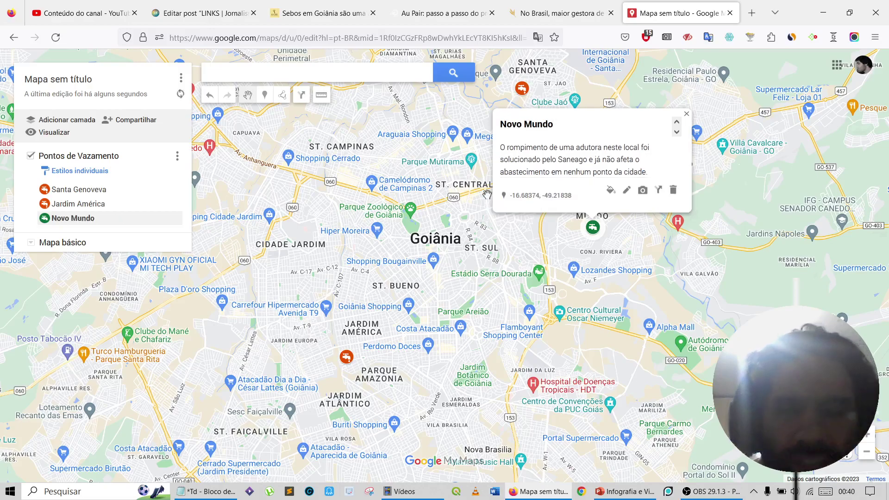
{"action": "left_click", "coordinate": [464, 197]}
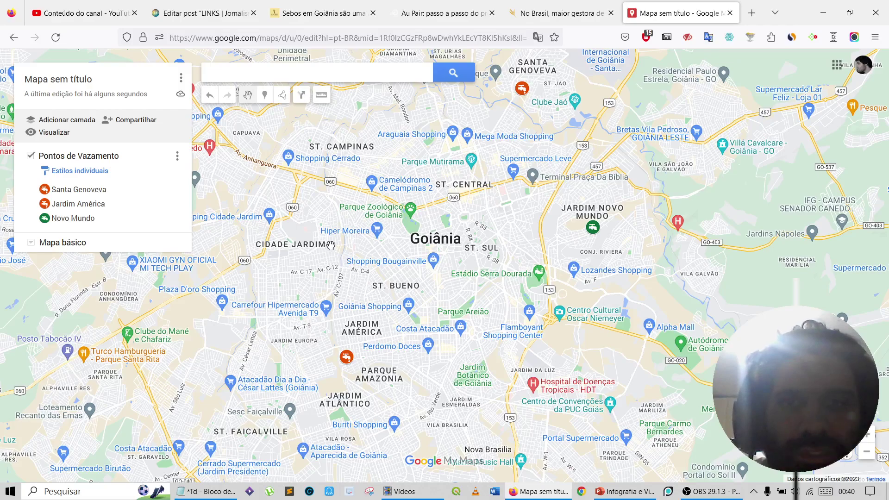
- Add a fourth marker beside St. Campinas, northwest of central Goiânia, and enter "Campinas" as its name
{"action": "left_click_drag", "start_coordinate": [330, 245], "coordinate": [357, 265]}
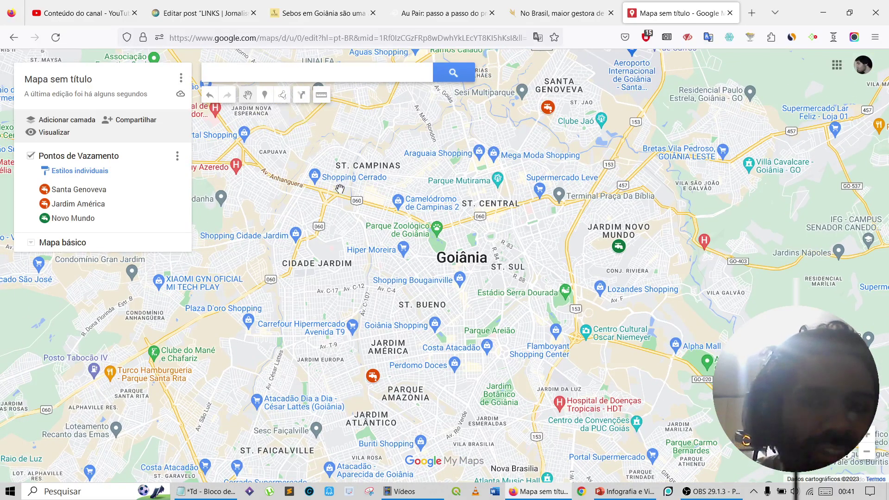
{"action": "left_click_drag", "start_coordinate": [350, 225], "coordinate": [400, 225]}
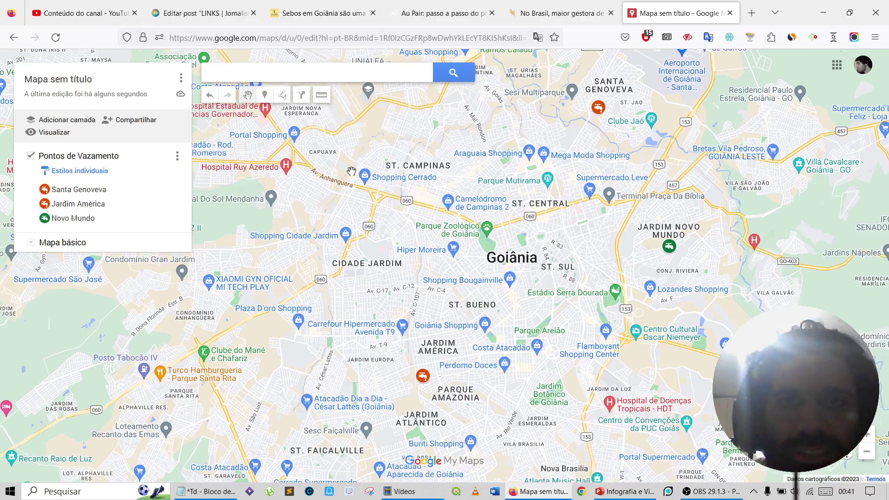
{"action": "left_click", "coordinate": [266, 96]}
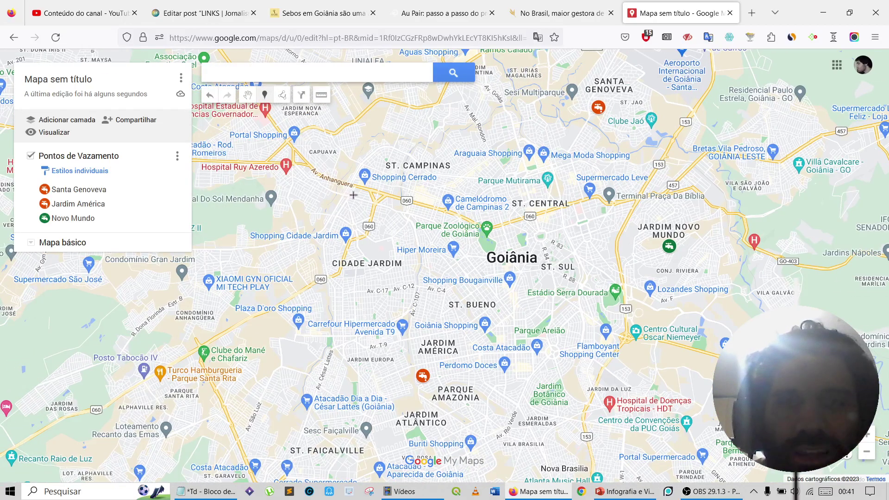
{"action": "left_click", "coordinate": [381, 165]}
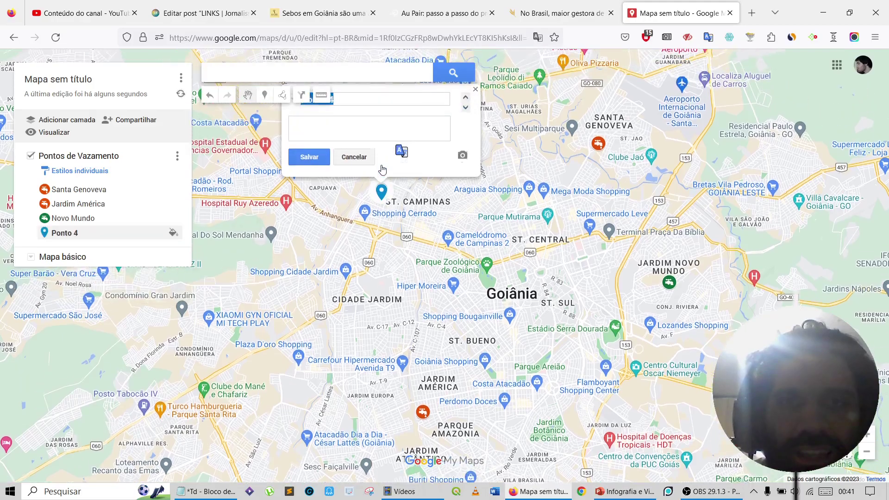
{"action": "scroll", "coordinate": [362, 258], "scroll_direction": "up", "scroll_amount": 2}
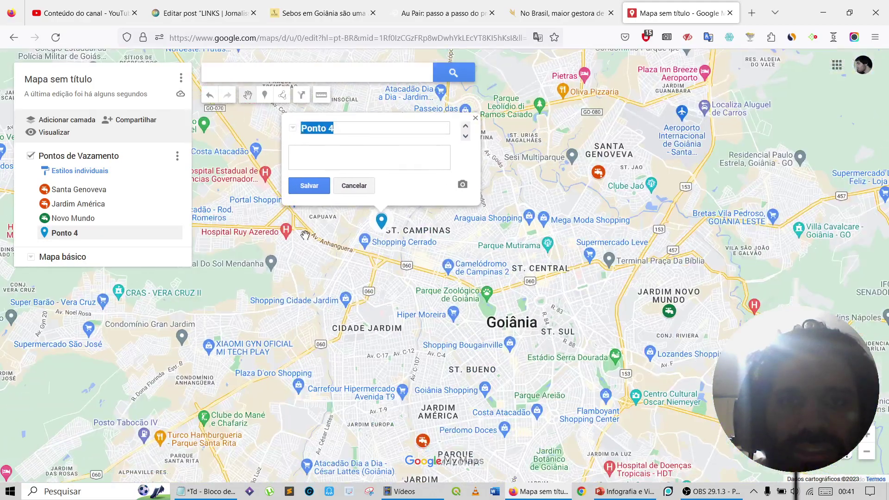
{"action": "type", "text": "Campinas"}
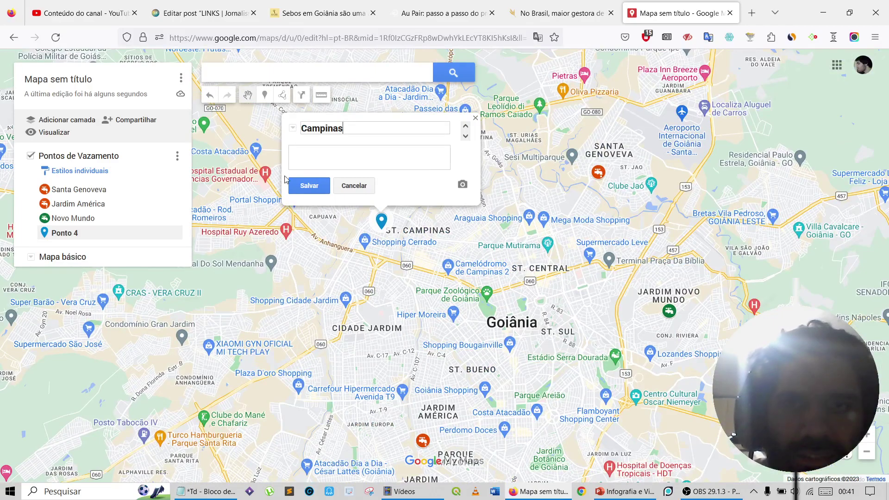
- Enter "Vazamento ainda em análise pela Saneago." as the Campinas marker's description and save the marker
{"action": "left_click", "coordinate": [303, 150]}
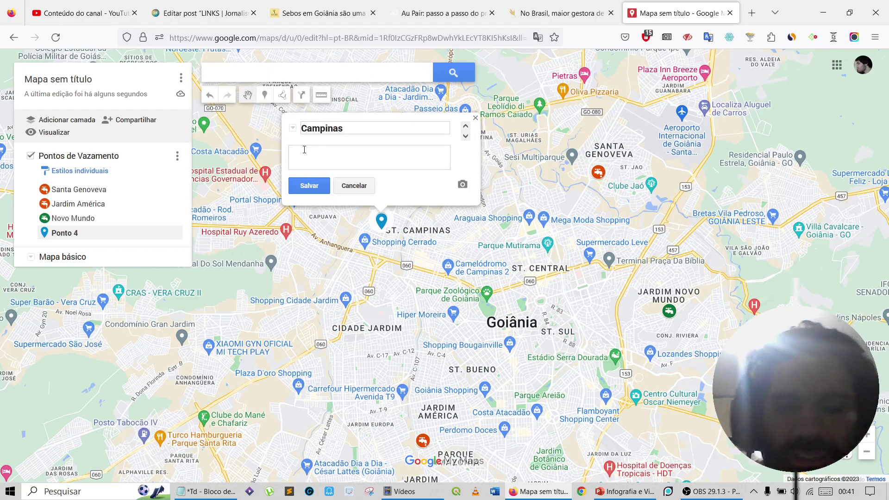
{"action": "type", "text": "Vazamento ainda em a"}
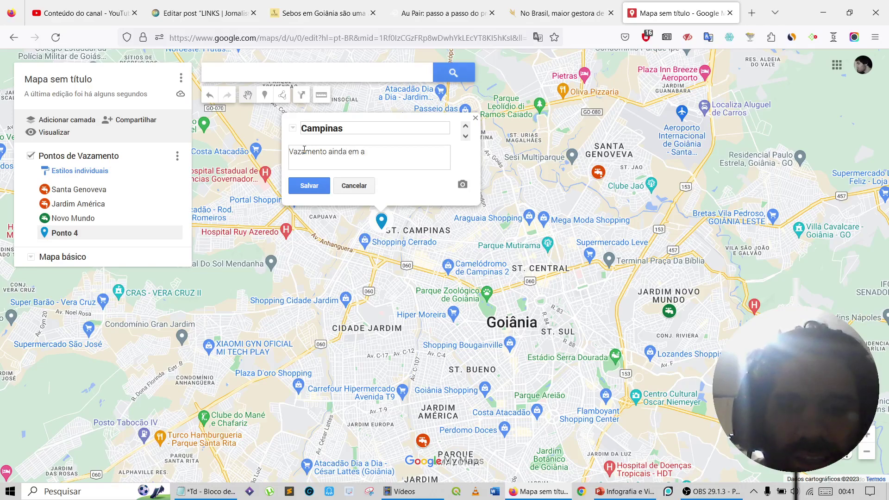
{"action": "type", "text": "pa"}
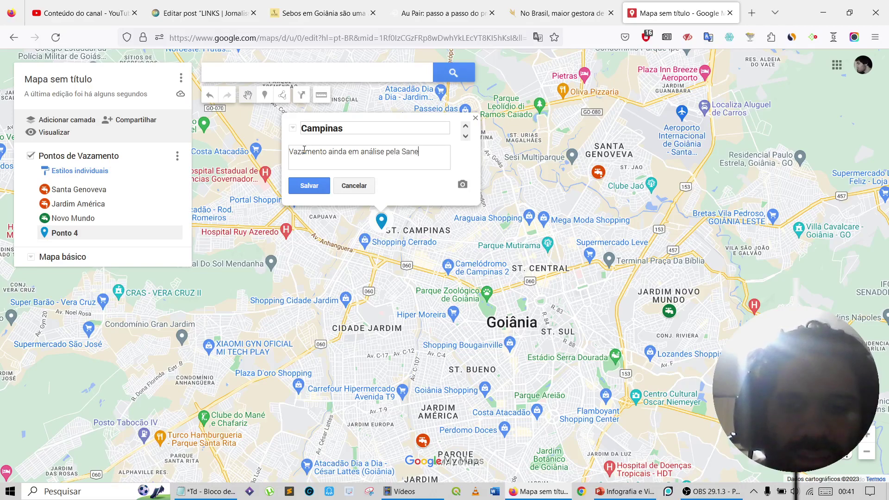
{"action": "type", "text": "."}
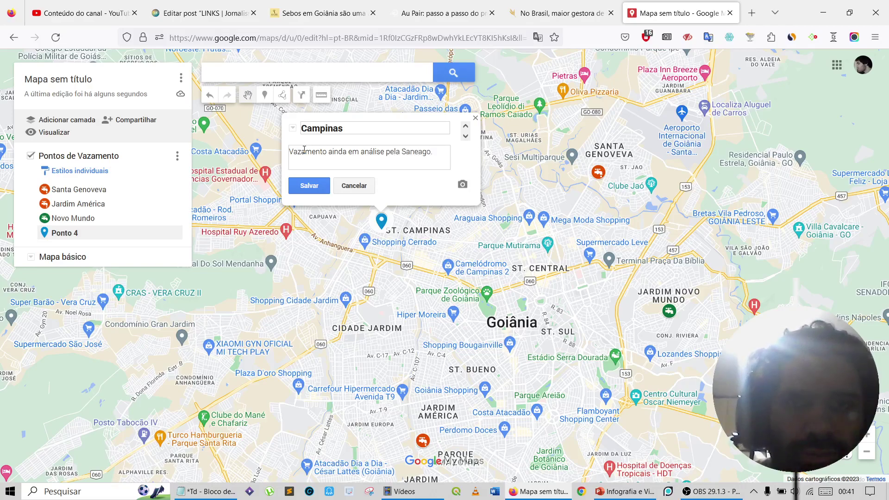
{"action": "left_click", "coordinate": [309, 185]}
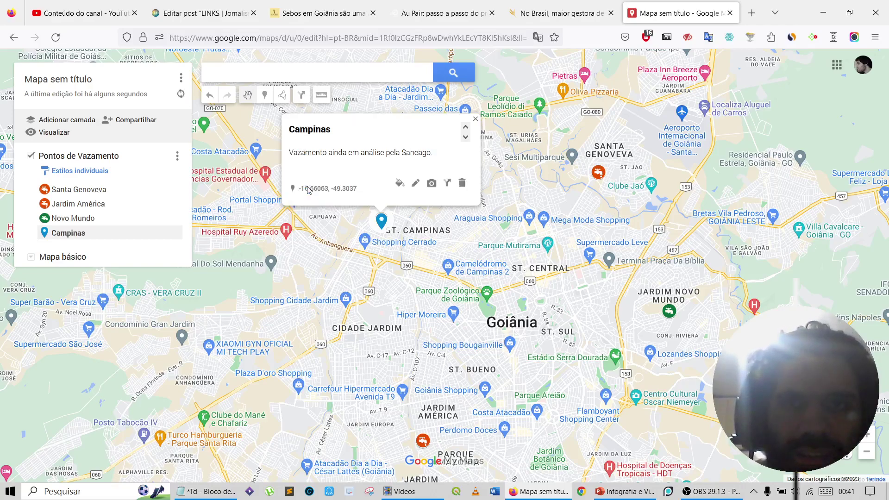
- Style the Campinas marker with the tap icon in yellow and close its details
{"action": "left_click", "coordinate": [400, 183]}
{"action": "left_click", "coordinate": [426, 269]}
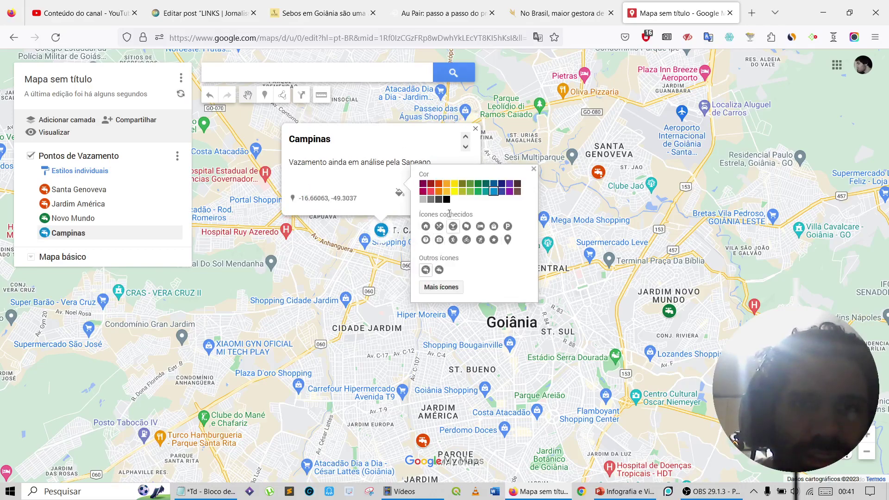
{"action": "left_click", "coordinate": [460, 184]}
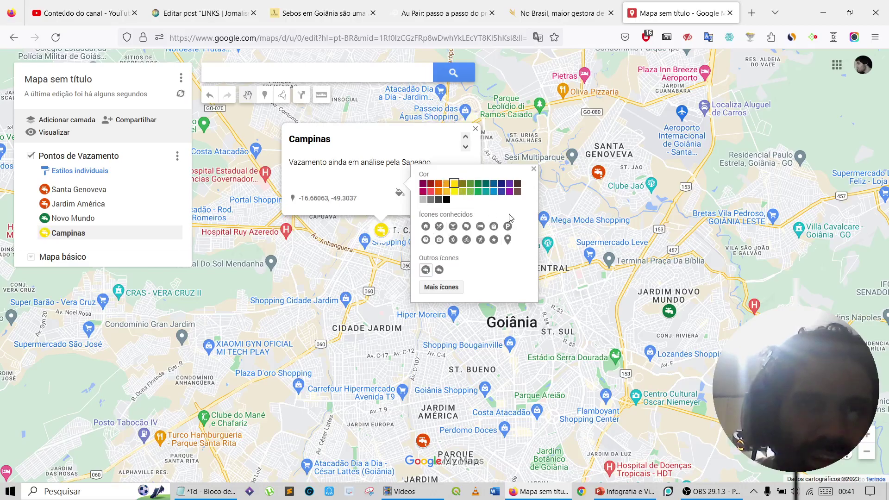
{"action": "left_click", "coordinate": [565, 196]}
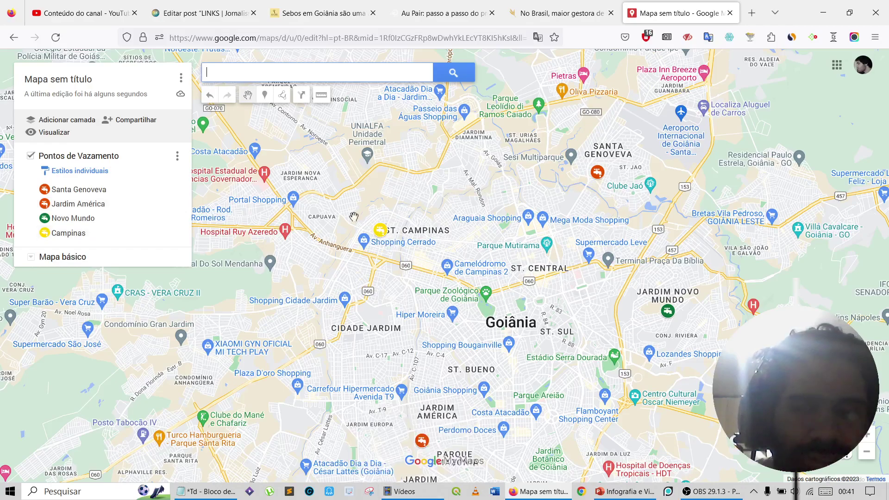
- Draw a closed triangle linking the Campinas, Santa Genoveva and Jardim América markers, and name it "Área Afetada pelos Vazamentos"
{"action": "left_click", "coordinate": [282, 95]}
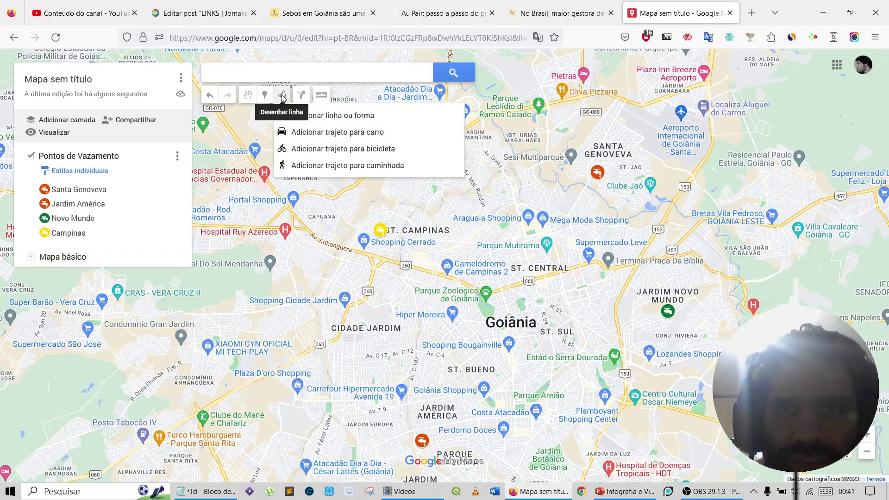
{"action": "left_click", "coordinate": [341, 121]}
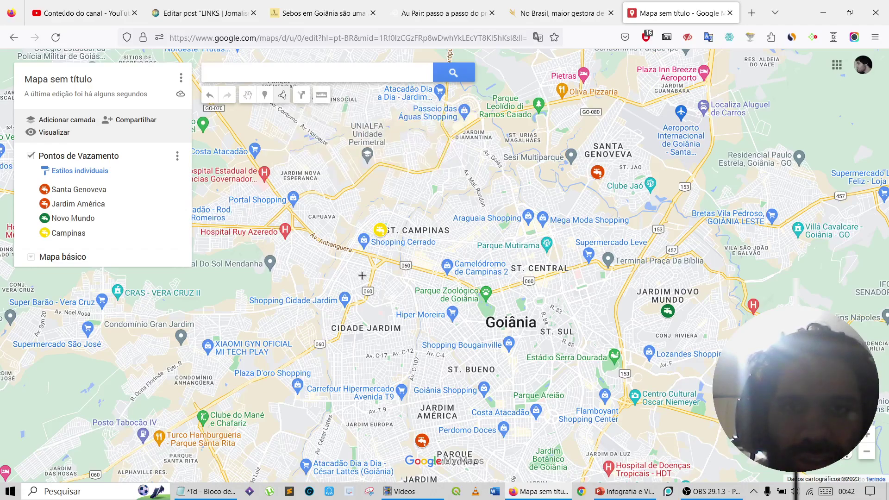
{"action": "left_click", "coordinate": [385, 228]}
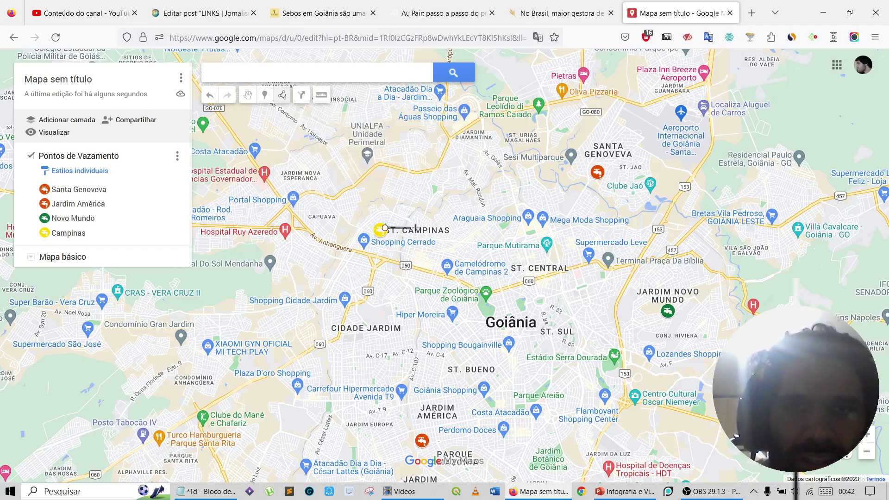
{"action": "double_click", "coordinate": [599, 172]}
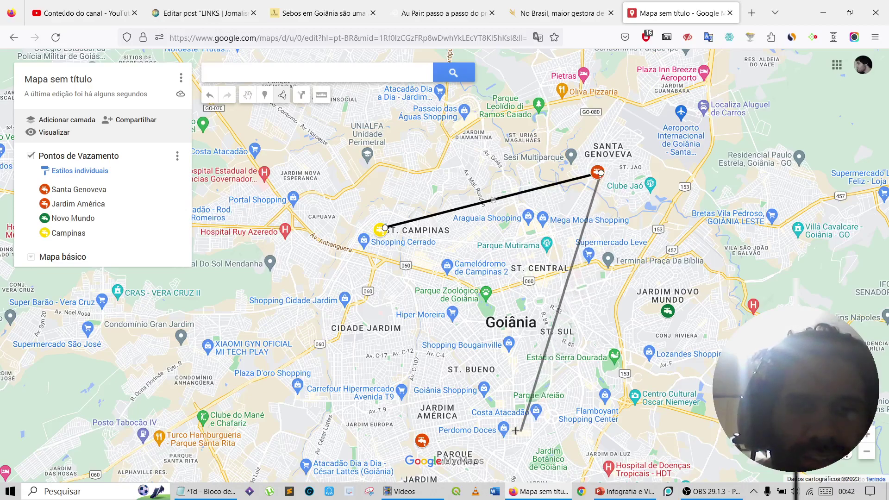
{"action": "left_click", "coordinate": [422, 441]}
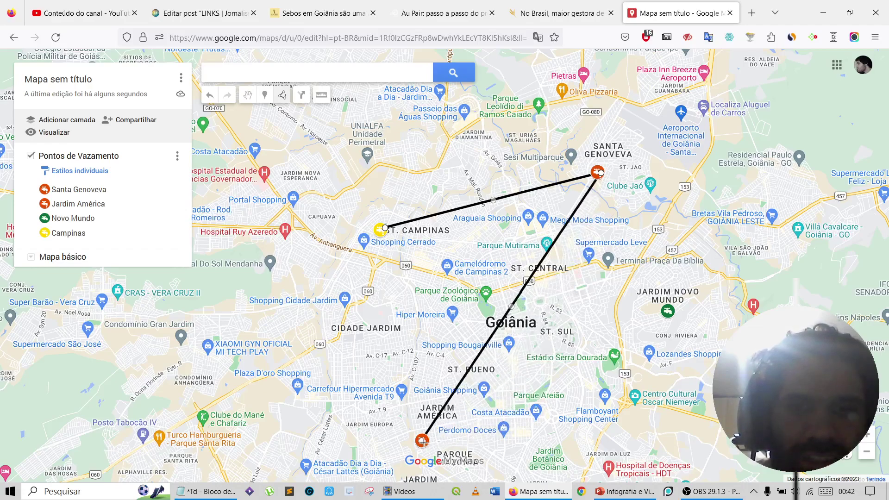
{"action": "left_click", "coordinate": [384, 226]}
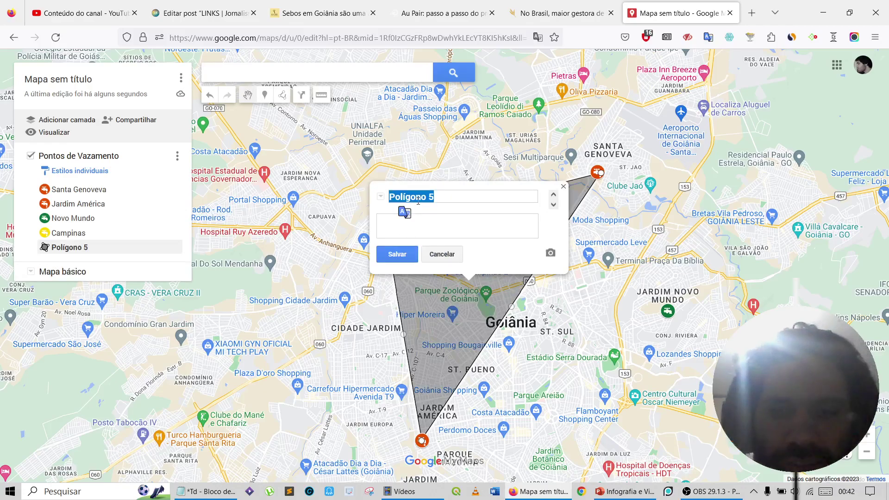
{"action": "type", "text": "Área Afetada"}
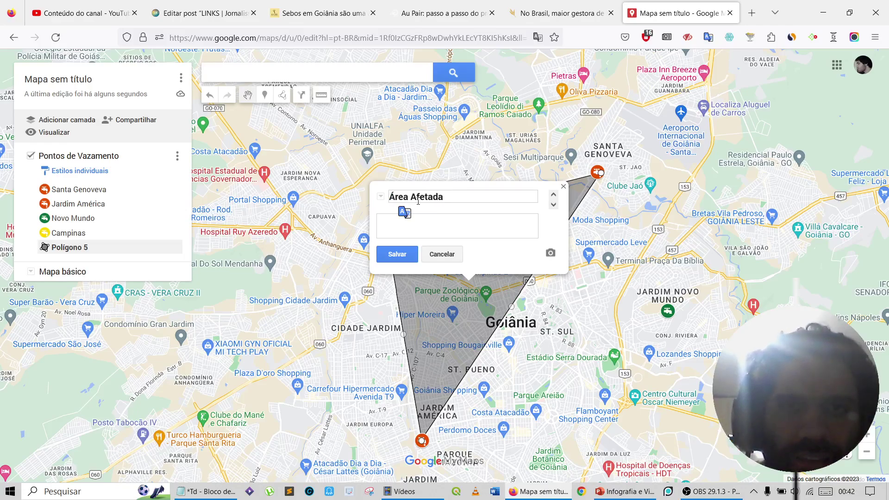
{"action": "type", "text": " pelos Vazamentos"}
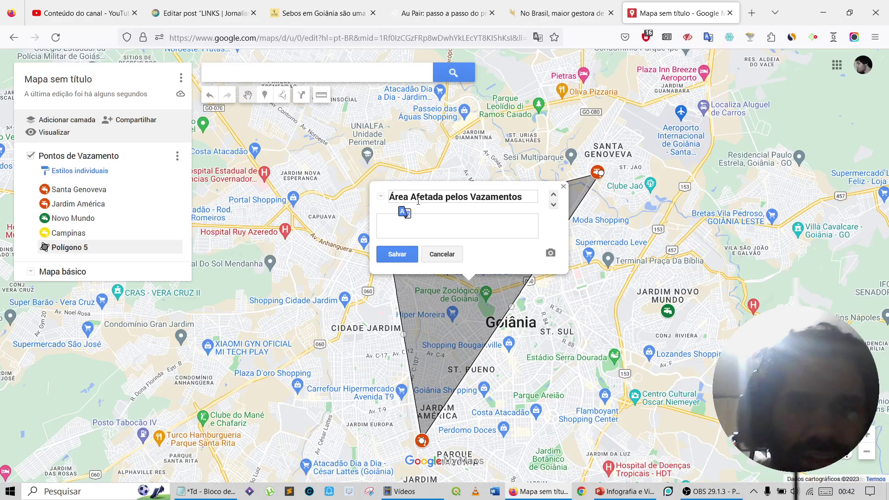
- Enter "Residentes dentro dessa área devem se preparar para passar por períodos de escassez." as the triangle's description, save it, and close its details
{"action": "left_click", "coordinate": [438, 231]}
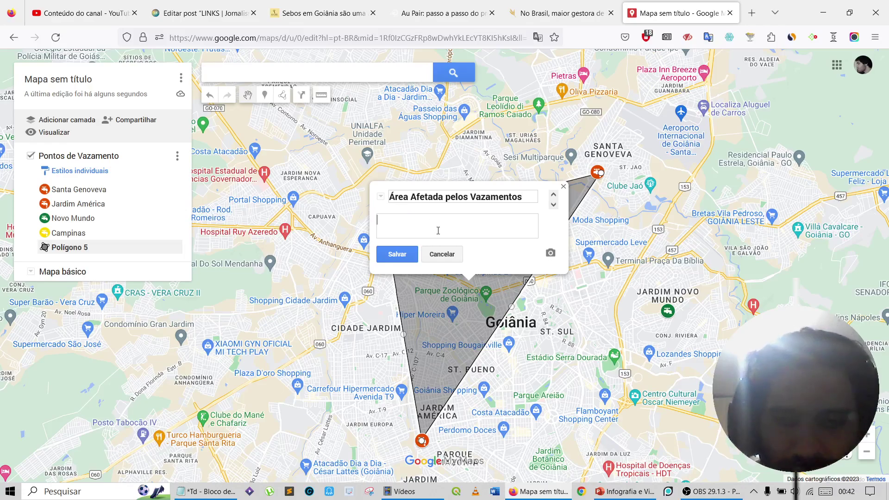
{"action": "type", "text": "Residantes"}
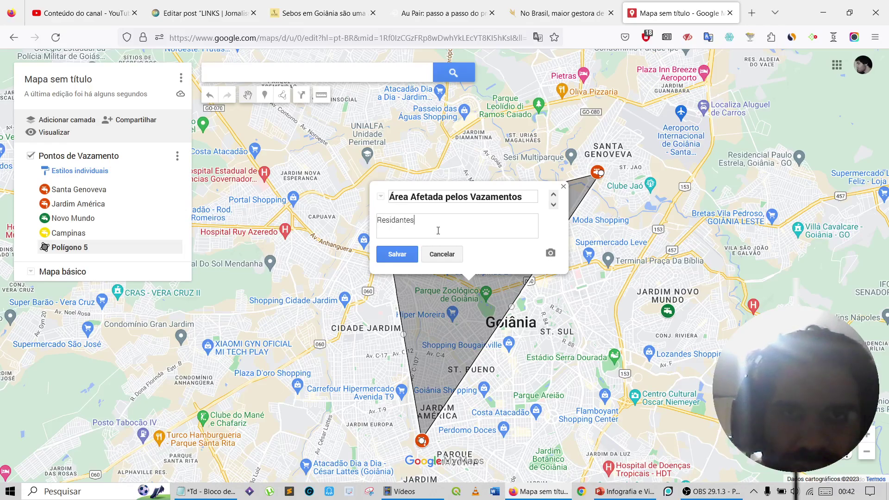
{"action": "key", "text": "BackSpace"}
{"action": "key", "text": "BackSpace"}
{"action": "key", "text": "BackSpace"}
{"action": "key", "text": "BackSpace"}
{"action": "key", "text": "BackSpace"}
{"action": "type", "text": "entes dentro dessa área devem"}
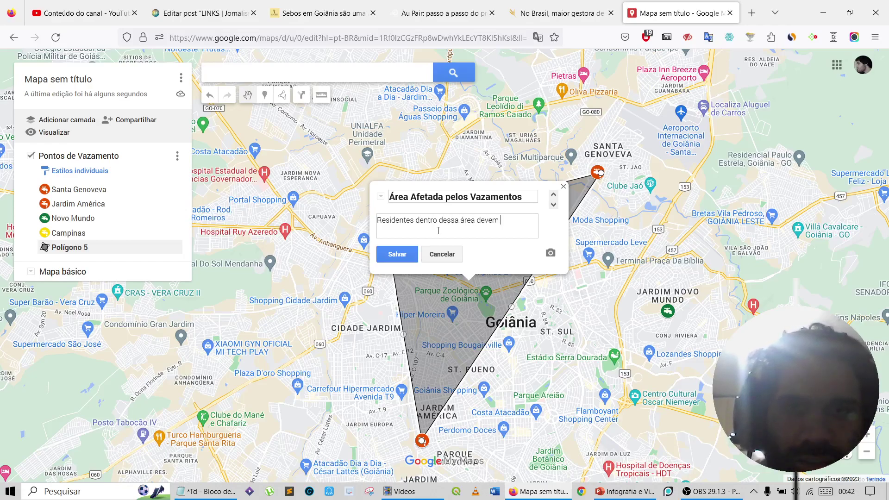
{"action": "type", "text": "ar"}
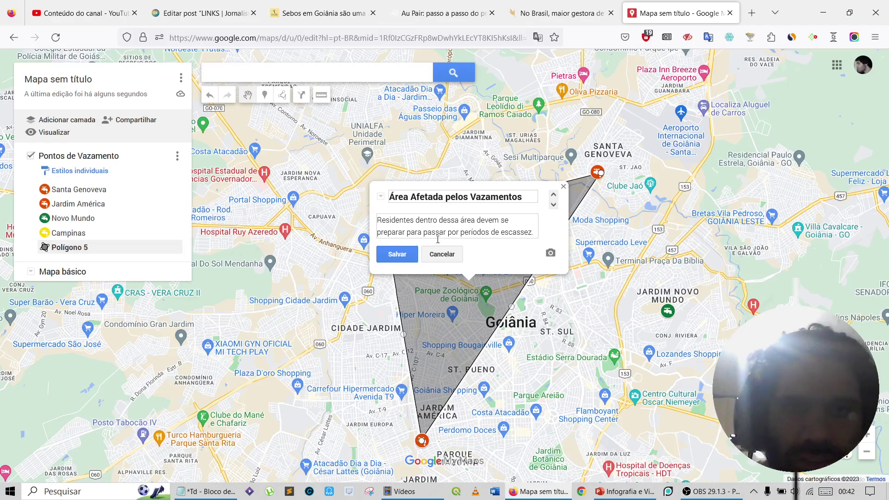
{"action": "left_click", "coordinate": [400, 256]}
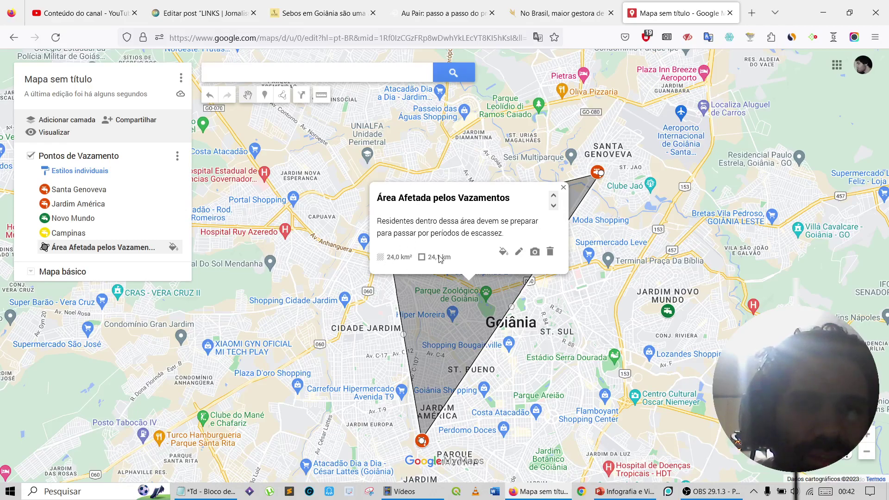
{"action": "left_click", "coordinate": [562, 305]}
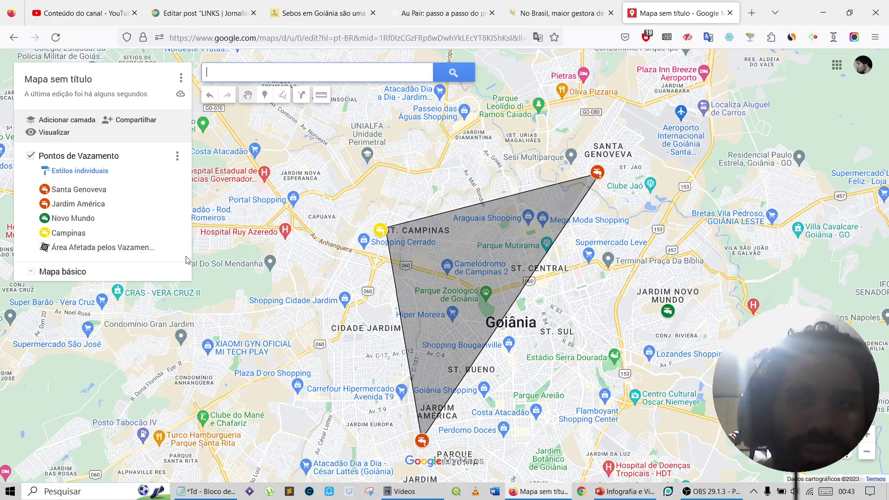
- Recolour the Área Afetada pelos Vazamentos polygon purple, make its fill more opaque and adjust its border width
{"action": "left_click", "coordinate": [172, 250]}
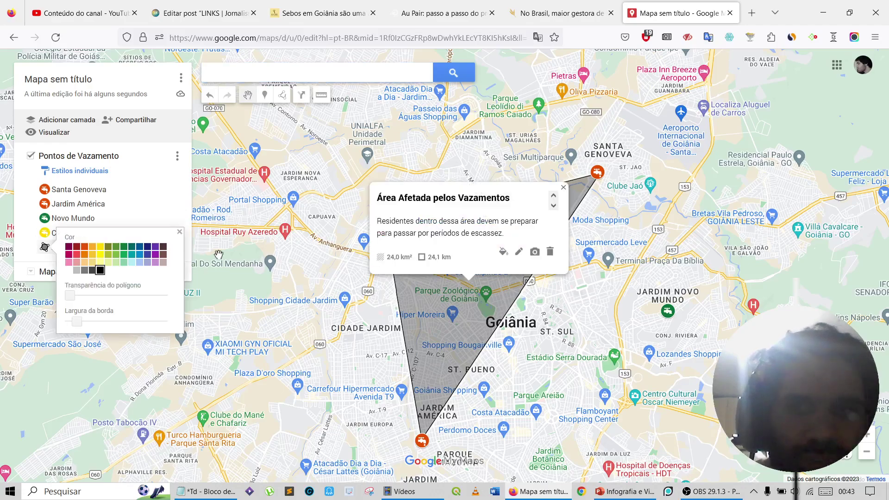
{"action": "left_click", "coordinate": [155, 249]}
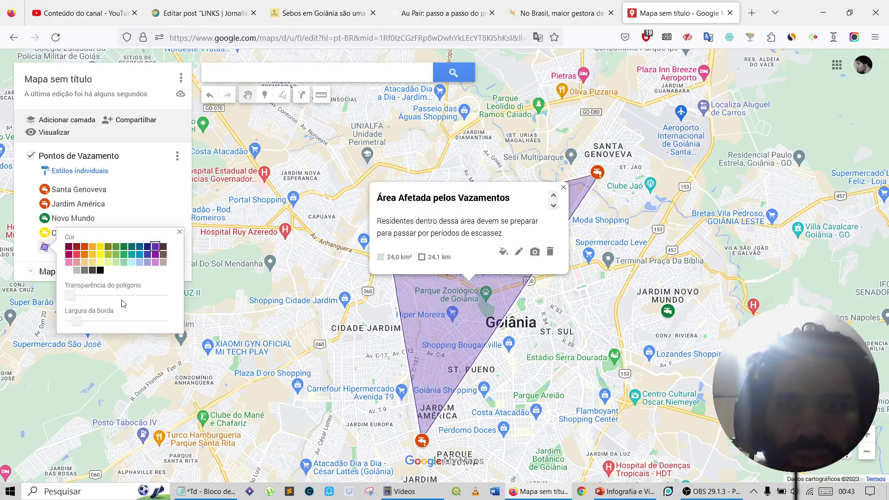
{"action": "left_click_drag", "start_coordinate": [77, 321], "coordinate": [122, 302]}
{"action": "left_click", "coordinate": [360, 372]}
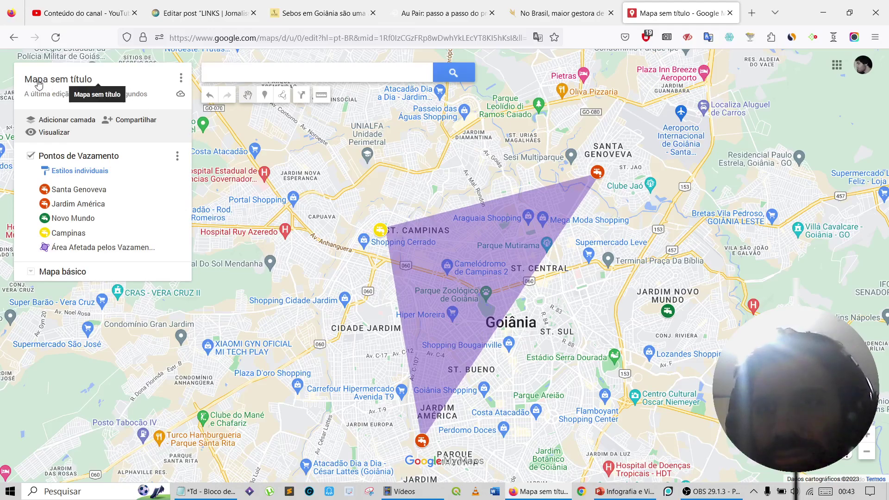
- Edit the untitled map's details and enter "Vazamentos de Sistema de Água" as its title
{"action": "left_click", "coordinate": [180, 80]}
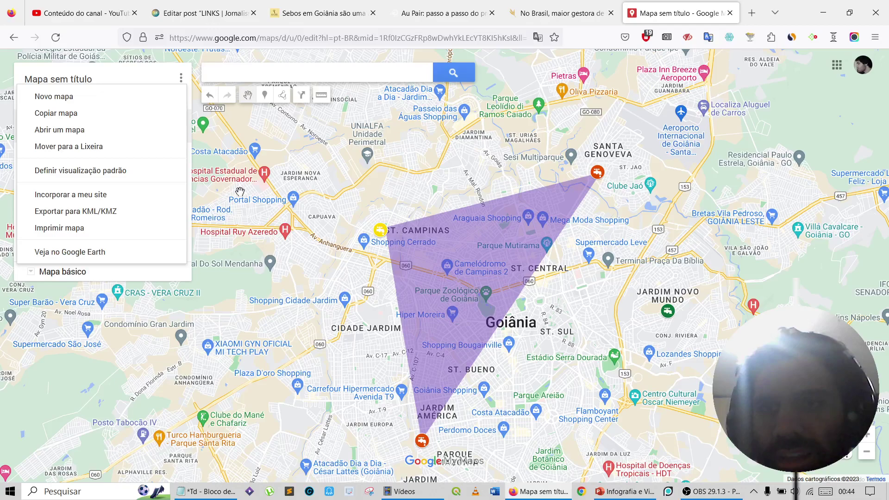
{"action": "left_click", "coordinate": [189, 172]}
{"action": "left_click", "coordinate": [81, 82]}
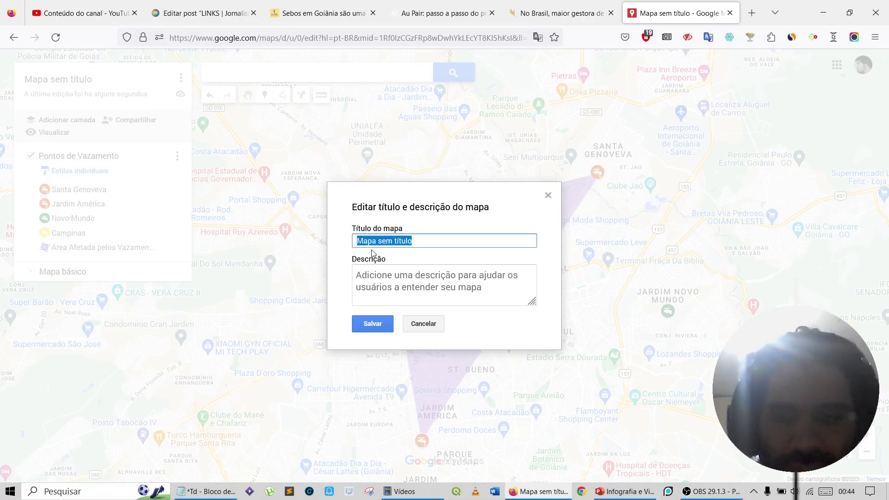
{"action": "type", "text": "Vazam"}
{"action": "key", "text": "BackSpace"}
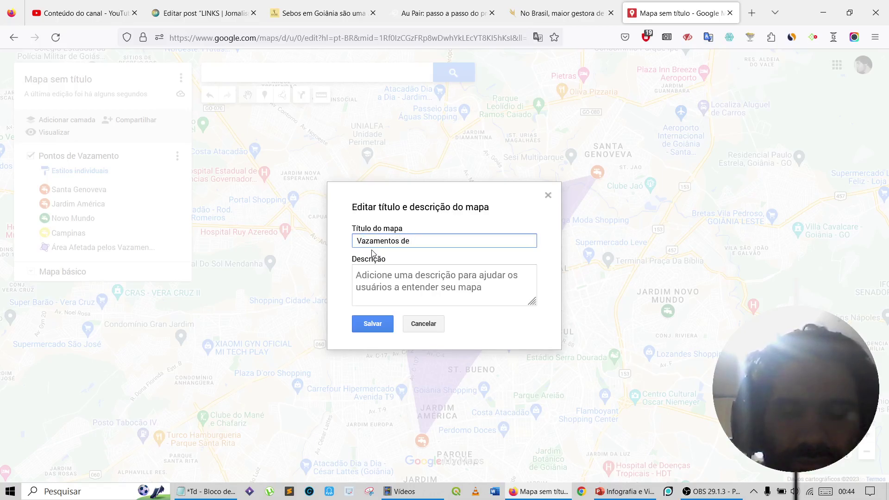
{"action": "type", "text": "mentos de Sistema de Água"}
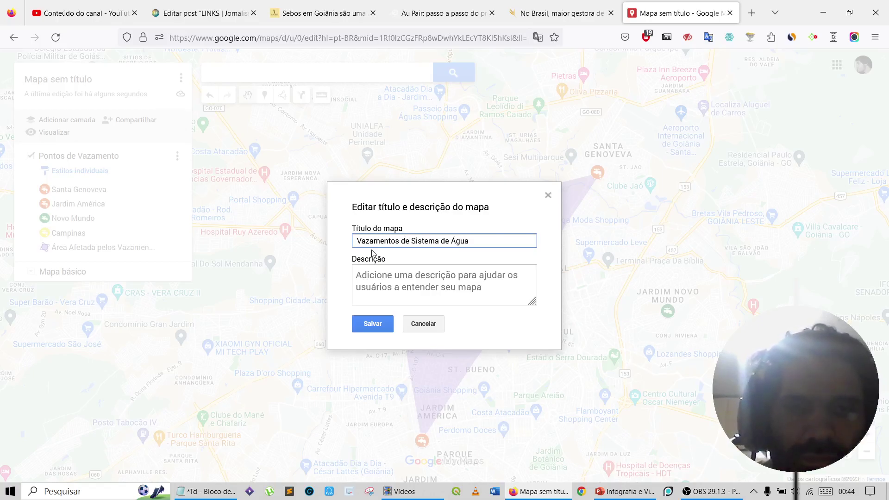
- Enter "Pontos identificados pela Saneago de vazamento de água na cidade de Goiânia." as the map's description and save the details
{"action": "left_click", "coordinate": [375, 280]}
{"action": "type", "text": "Pontos identificados de vazame"}
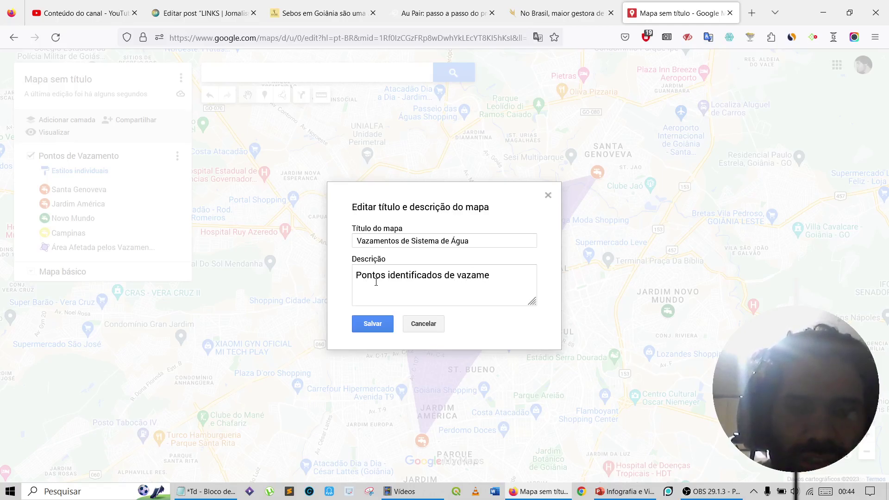
{"action": "key", "text": "BackSpace"}
{"action": "key", "text": "BackSpace"}
{"action": "key", "text": "BackSpace"}
{"action": "key", "text": "BackSpace"}
{"action": "key", "text": "BackSpace"}
{"action": "key", "text": "BackSpace"}
{"action": "key", "text": "BackSpace"}
{"action": "key", "text": "BackSpace"}
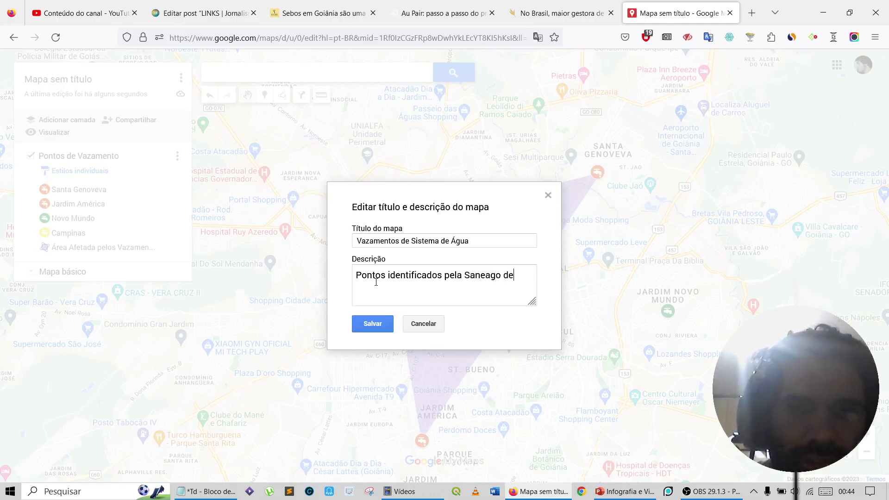
{"action": "type", "text": "zam"}
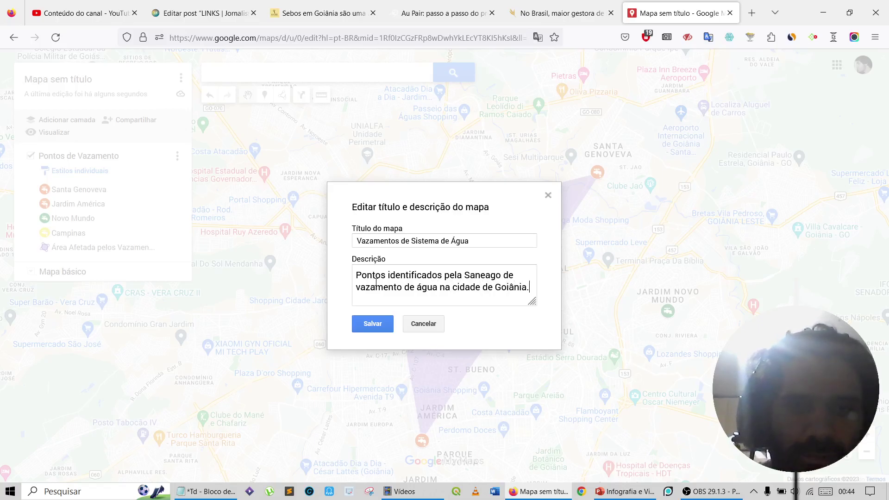
{"action": "left_click", "coordinate": [372, 324]}
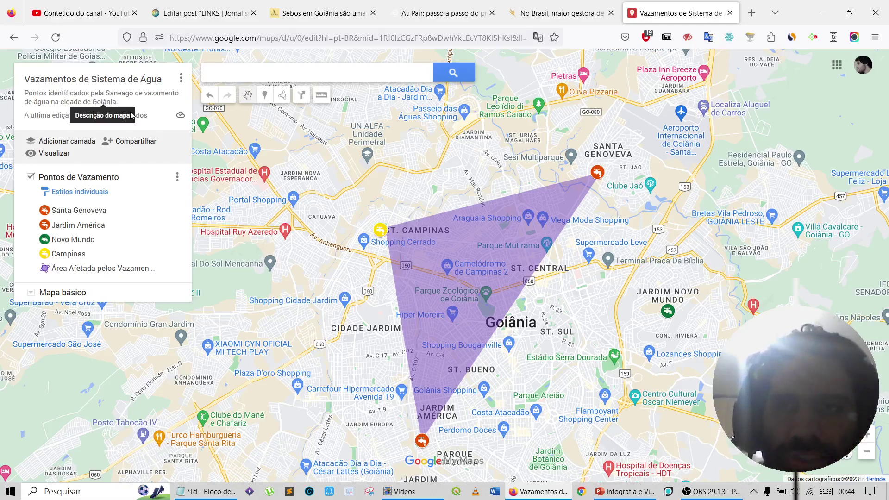
- Try to get the code for embedding the map in a website
{"action": "left_click", "coordinate": [181, 79]}
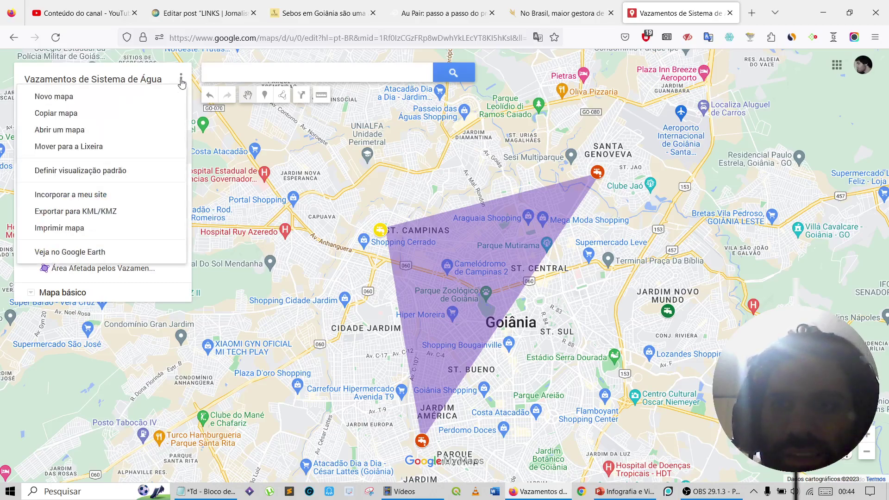
{"action": "left_click", "coordinate": [80, 199]}
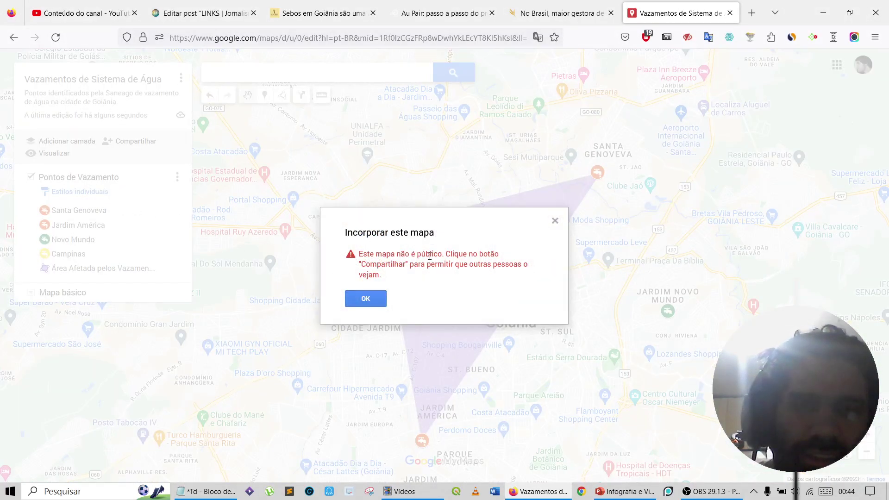
{"action": "left_click", "coordinate": [365, 299]}
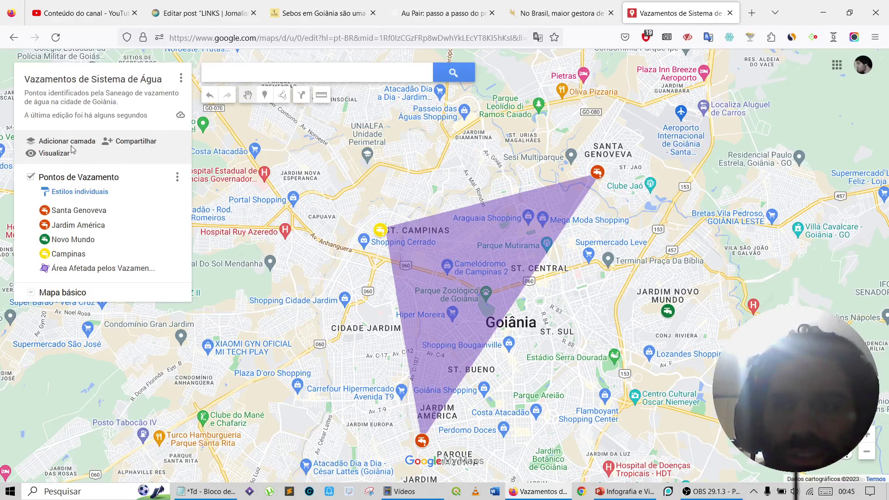
- Share the map so that anyone with the link can view it, and close the sharing settings
{"action": "left_click", "coordinate": [131, 141]}
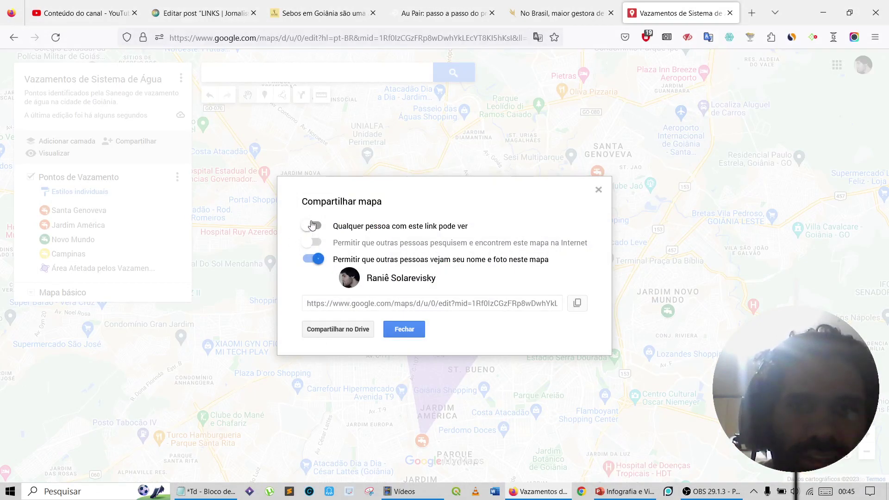
{"action": "left_click", "coordinate": [313, 226]}
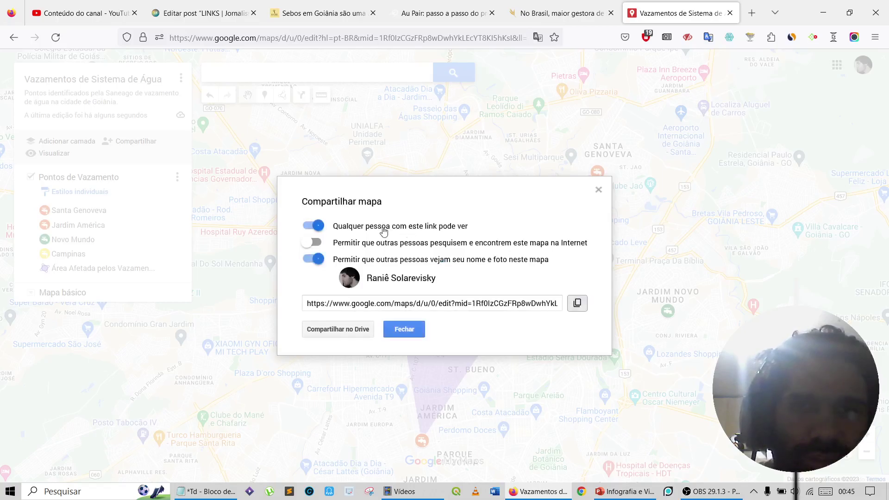
{"action": "left_click", "coordinate": [411, 330]}
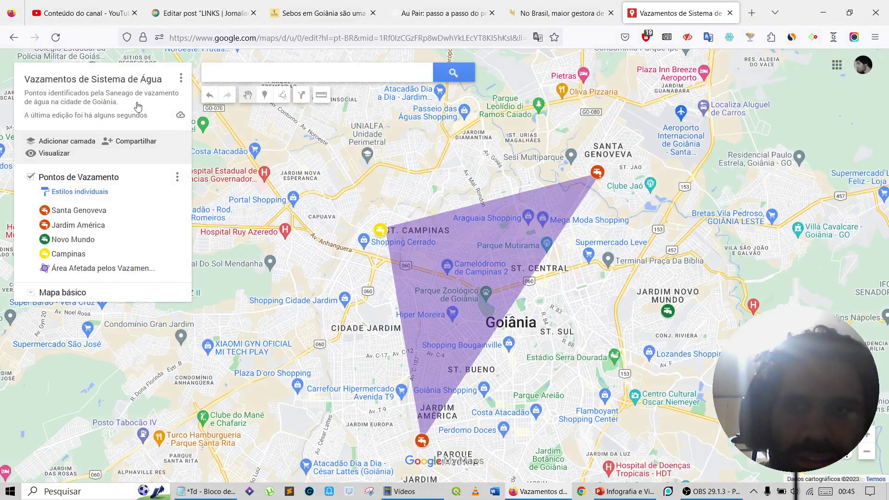
- Open the HTML code for embedding the map in a website and copy it
{"action": "left_click", "coordinate": [180, 78]}
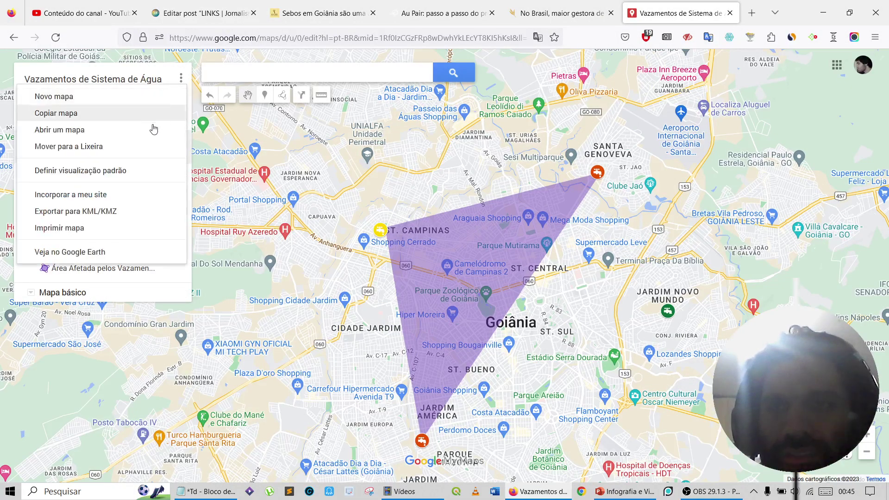
{"action": "left_click", "coordinate": [113, 195]}
{"action": "key", "text": "ctrl+c"}
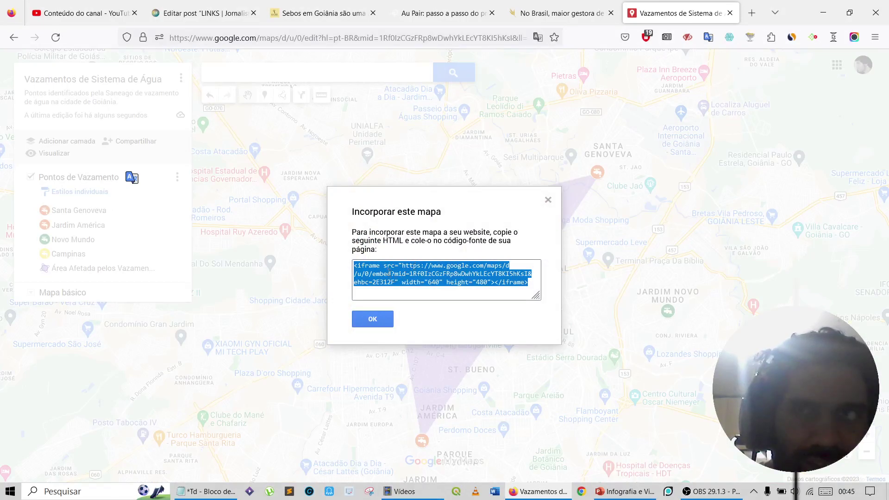
- Switch to the "LINKS" post in the WordPress editor and add a custom HTML block (HTML personalizado) below the Wakelet embed at its end
{"action": "left_click", "coordinate": [202, 13]}
{"action": "scroll", "coordinate": [313, 256], "scroll_direction": "down", "scroll_amount": 5}
{"action": "scroll", "coordinate": [668, 314], "scroll_direction": "down", "scroll_amount": 15}
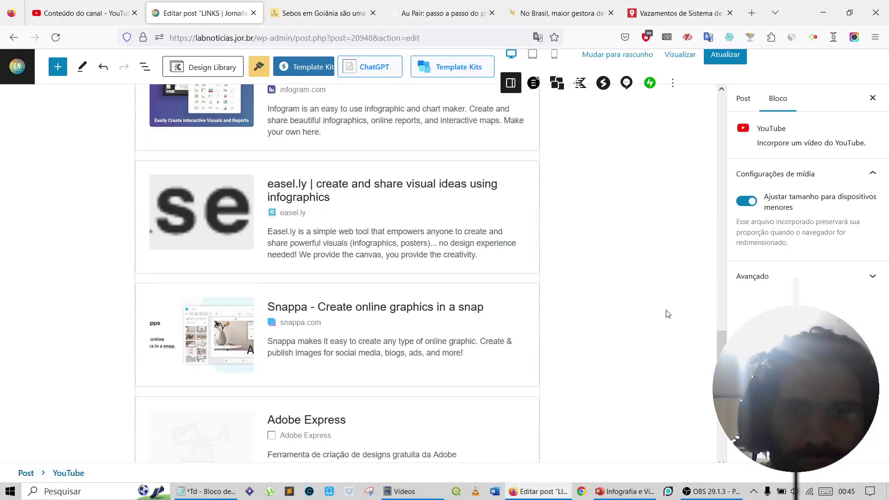
{"action": "scroll", "coordinate": [669, 314], "scroll_direction": "down", "scroll_amount": 5}
{"action": "left_click", "coordinate": [601, 363]}
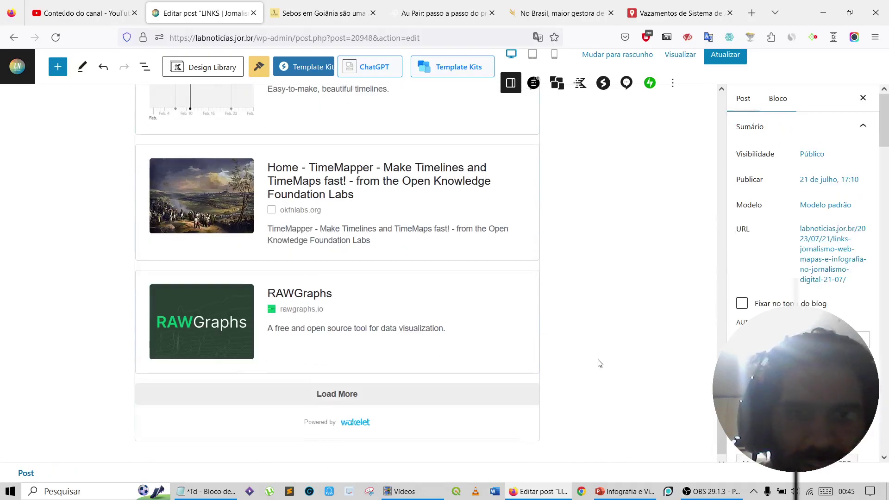
{"action": "left_click", "coordinate": [539, 376]}
{"action": "key", "text": "Return"}
{"action": "key", "text": "Return"}
{"action": "key", "text": "Return"}
{"action": "key", "text": "Return"}
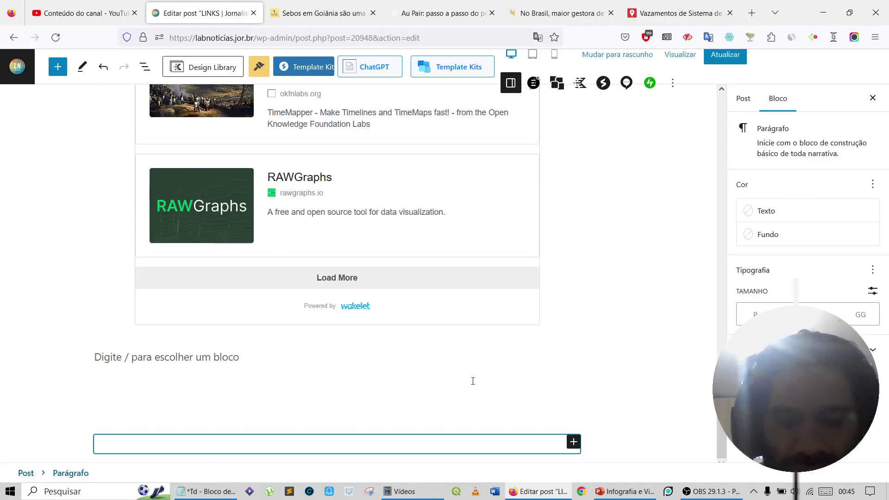
{"action": "type", "text": "/"}
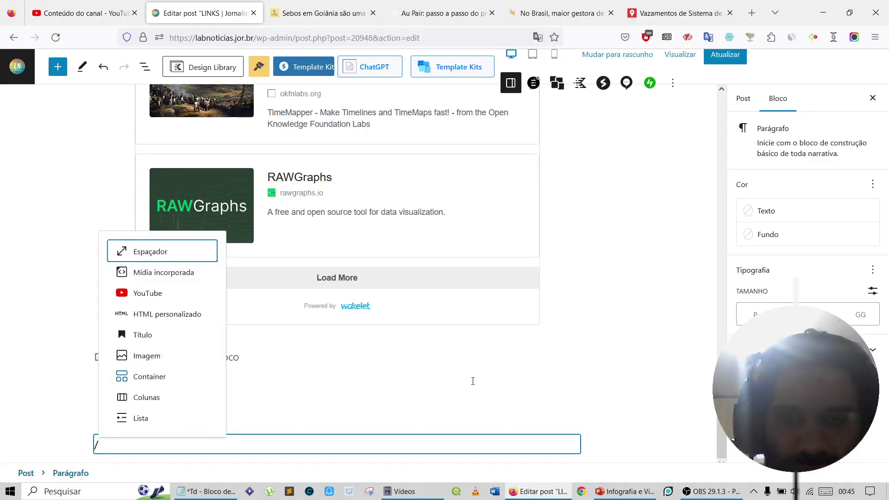
{"action": "type", "text": "htm"}
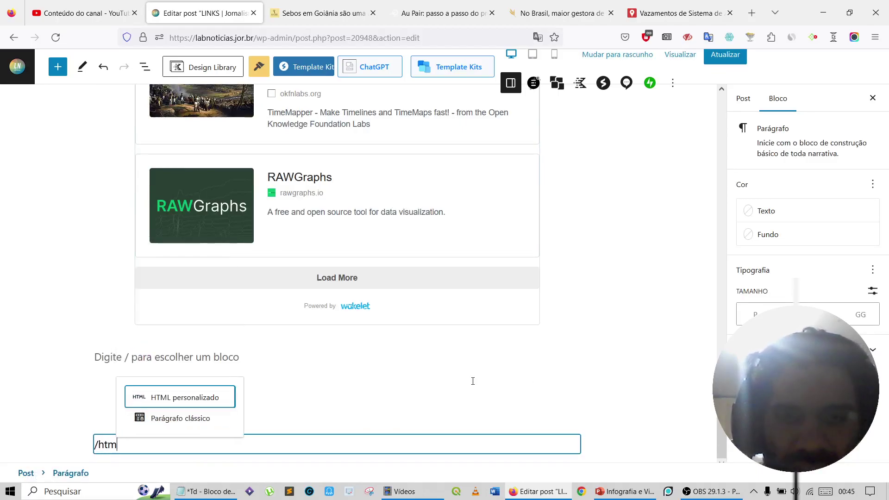
{"action": "type", "text": "l"}
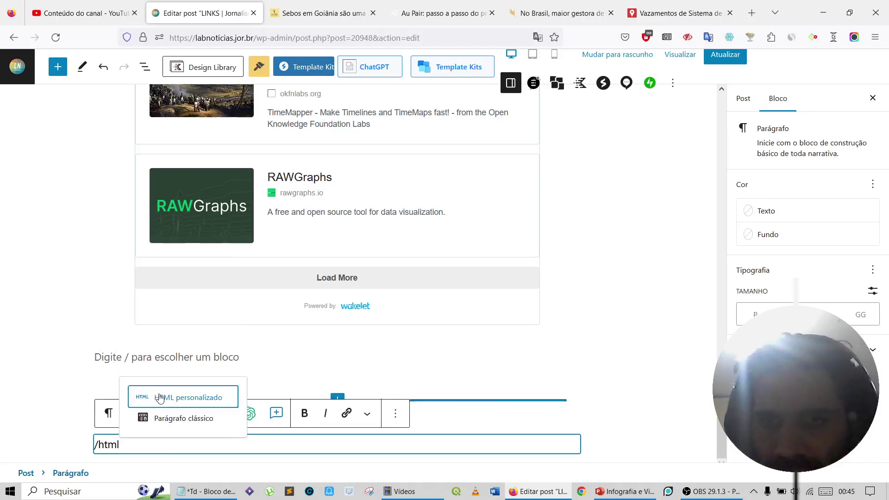
{"action": "left_click", "coordinate": [160, 398]}
- Put the map's embed code into the custom HTML block in place of the pasted YouTube link and preview the embedded map
{"action": "type", "text": "https://youtu.be/bSQolJGSy2M"}
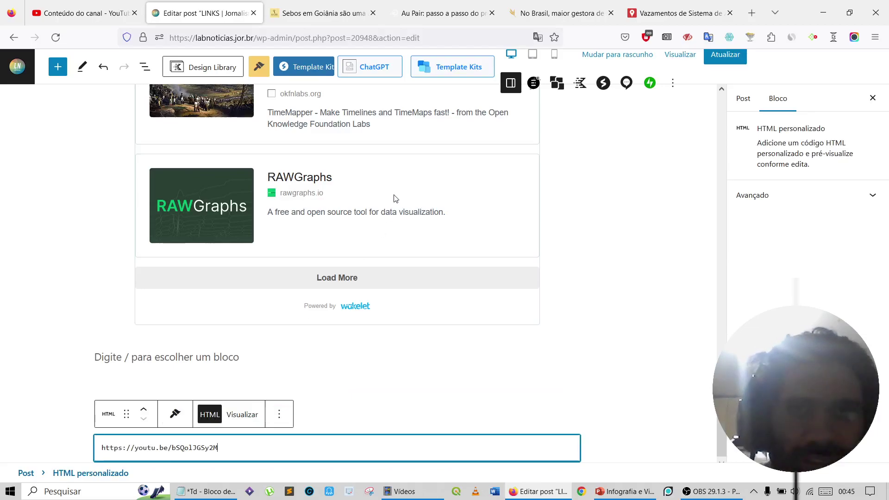
{"action": "left_click", "coordinate": [645, 10]}
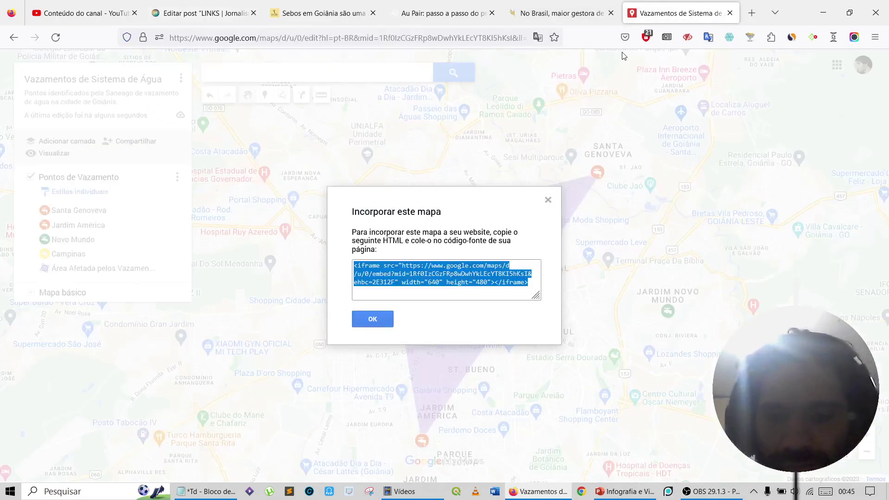
{"action": "left_click", "coordinate": [216, 2]}
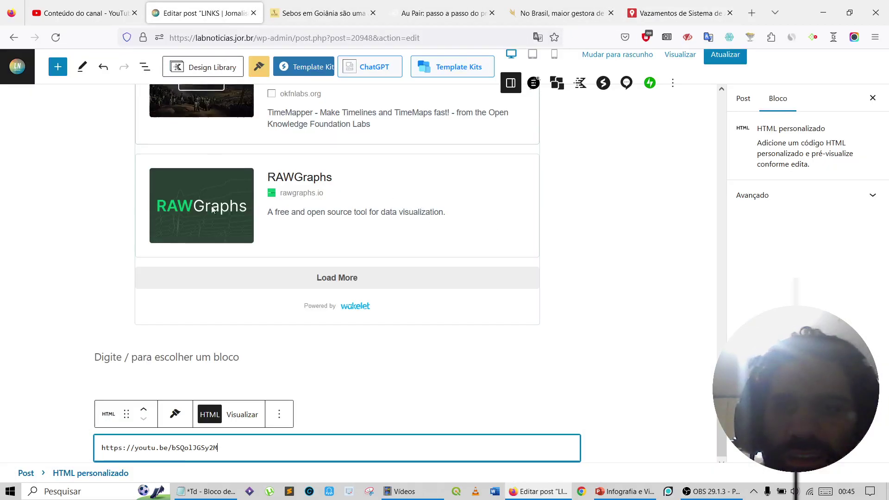
{"action": "triple_click", "coordinate": [181, 447]}
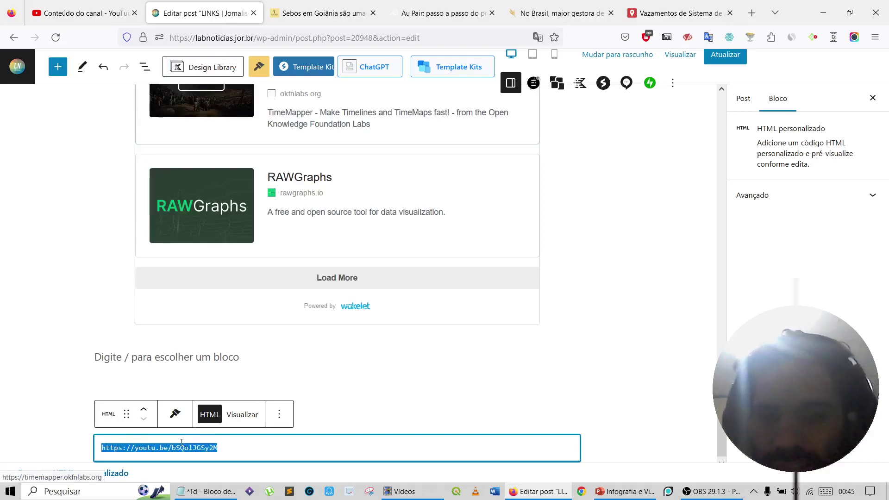
{"action": "key", "text": "ctrl+v"}
{"action": "left_click", "coordinate": [242, 414]}
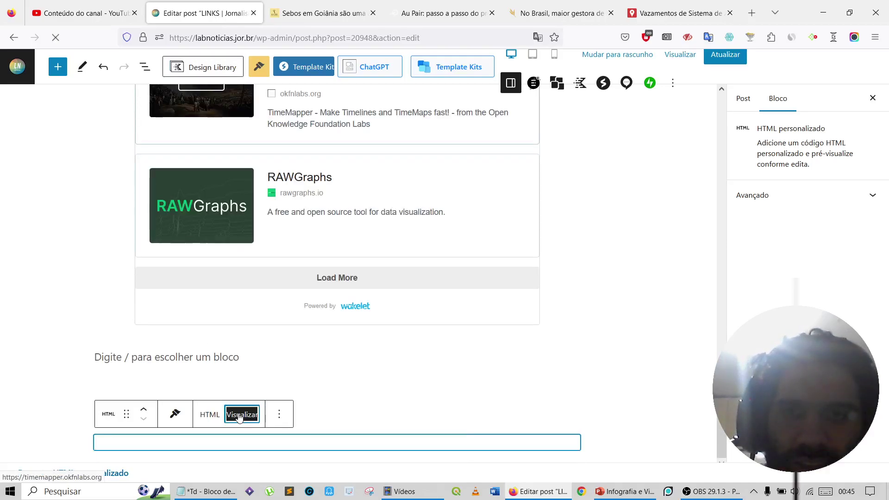
{"action": "scroll", "coordinate": [335, 408], "scroll_direction": "down", "scroll_amount": 4}
{"action": "scroll", "coordinate": [486, 337], "scroll_direction": "down", "scroll_amount": 2}
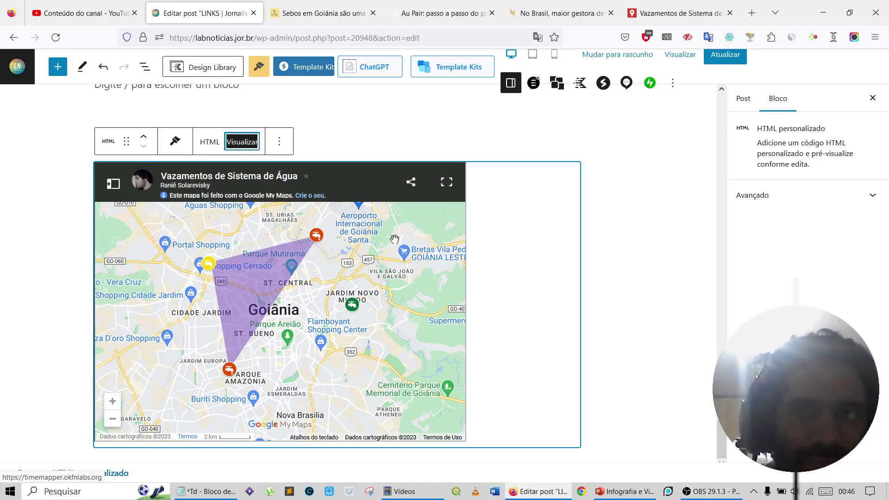
- Examine the description and layer list in the embedded map's legend and hide the legend again
{"action": "left_click", "coordinate": [113, 185]}
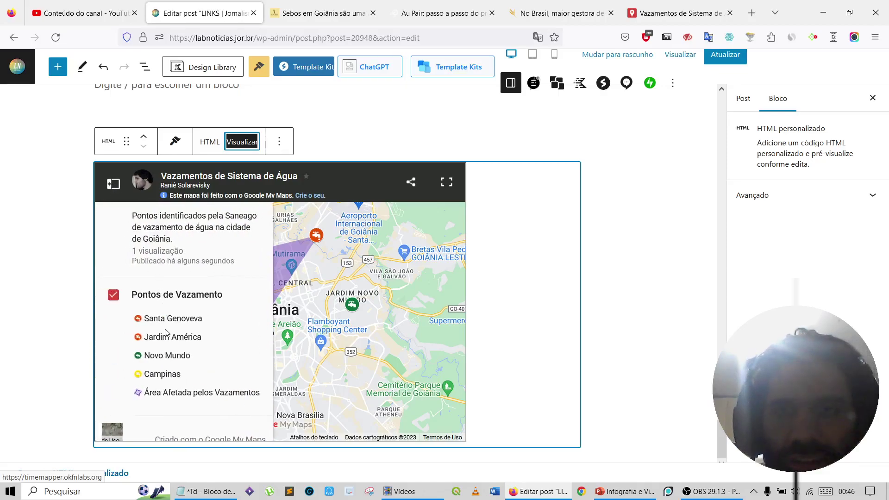
{"action": "scroll", "coordinate": [165, 283], "scroll_direction": "up", "scroll_amount": 2}
{"action": "scroll", "coordinate": [171, 249], "scroll_direction": "down", "scroll_amount": 2}
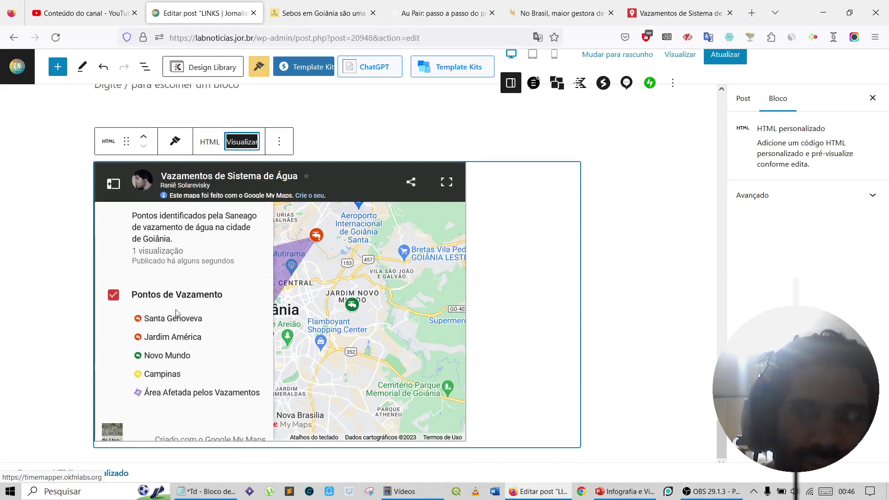
{"action": "left_click", "coordinate": [113, 184]}
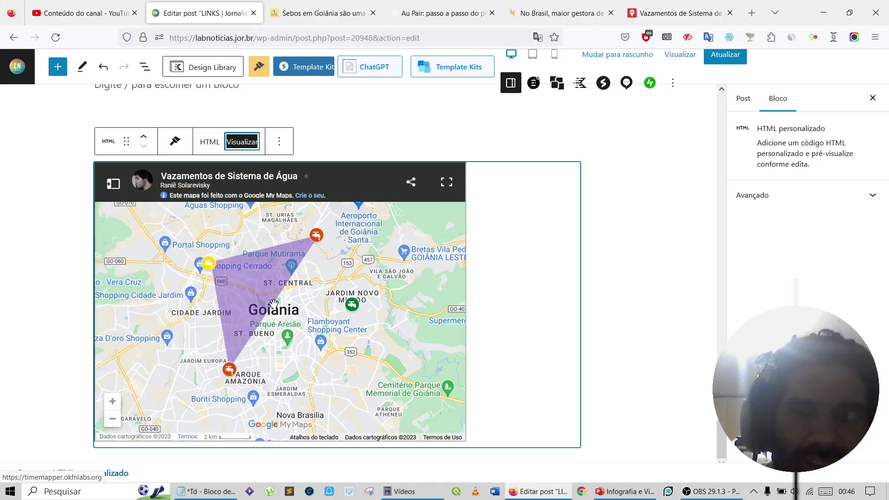
- Return to the map in Google My Maps, close the embed code dialog and add a new layer
{"action": "left_click", "coordinate": [681, 13]}
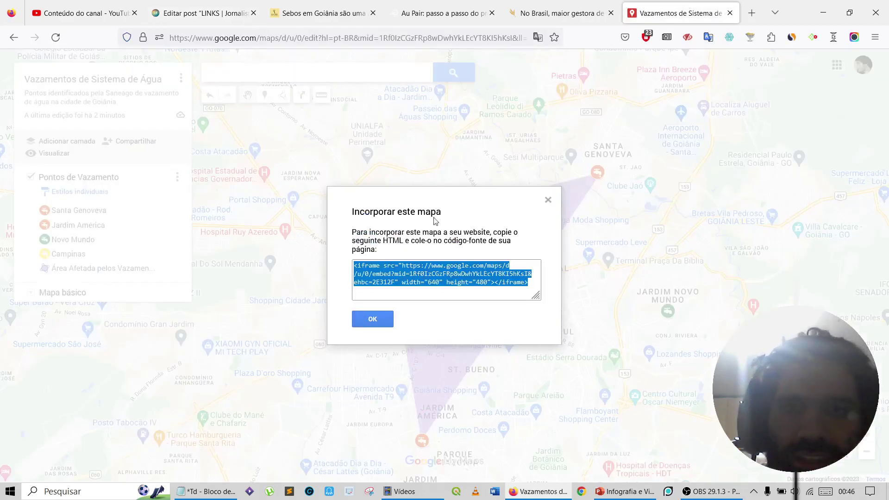
{"action": "left_click", "coordinate": [546, 201]}
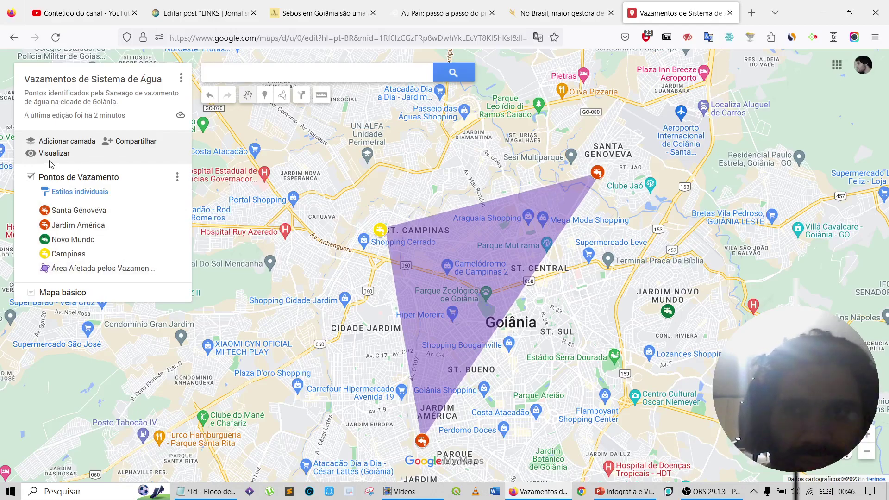
{"action": "left_click", "coordinate": [55, 142]}
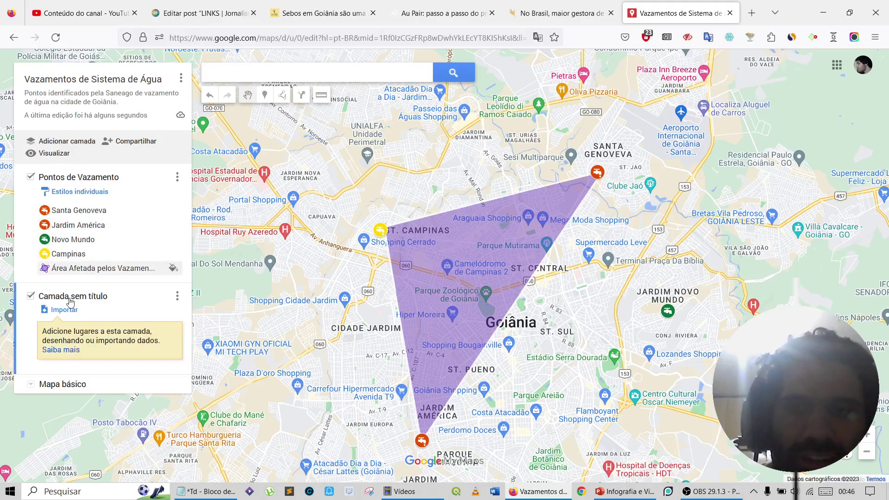
- Rename the new untitled layer as "Pontos de Entupimento de Esgoto" and save the name
{"action": "left_click", "coordinate": [178, 297]}
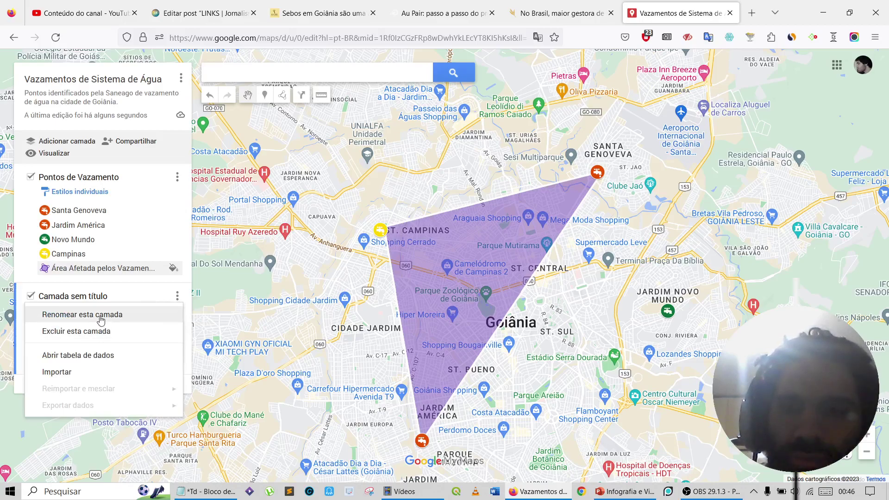
{"action": "left_click", "coordinate": [129, 316]}
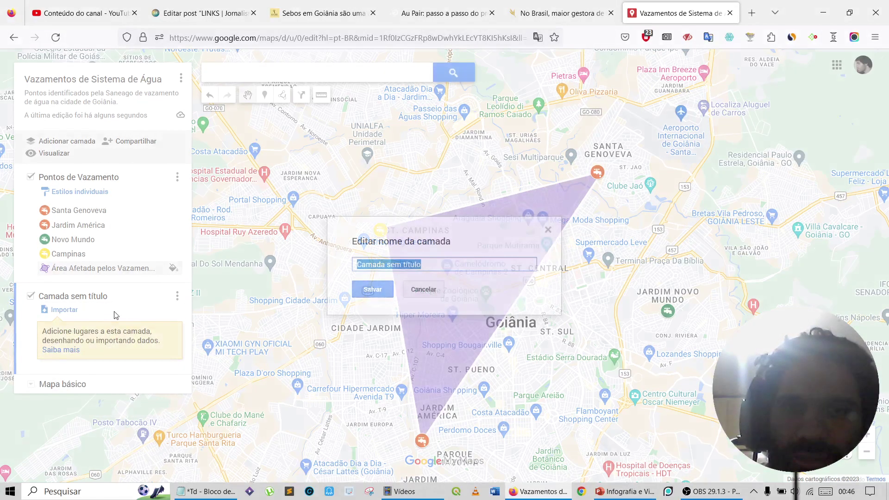
{"action": "type", "text": "Pontos de Vazamento de"}
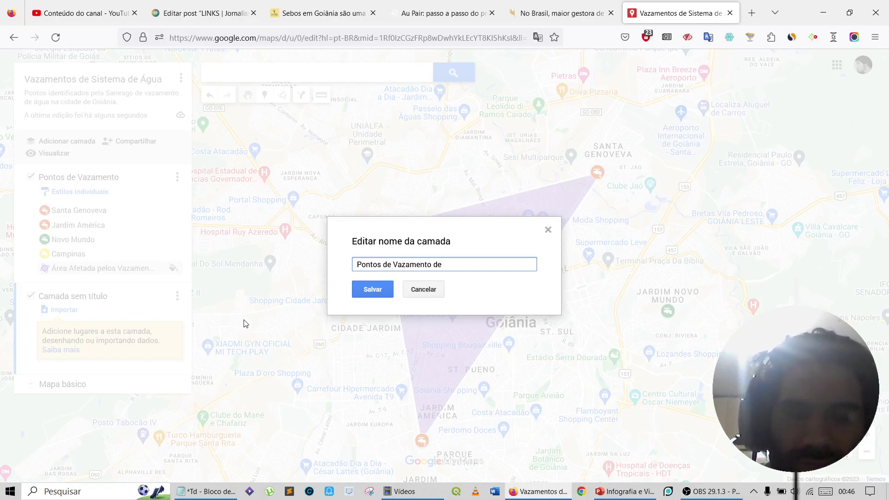
{"action": "key", "text": "BackSpace"}
{"action": "key", "text": "BackSpace"}
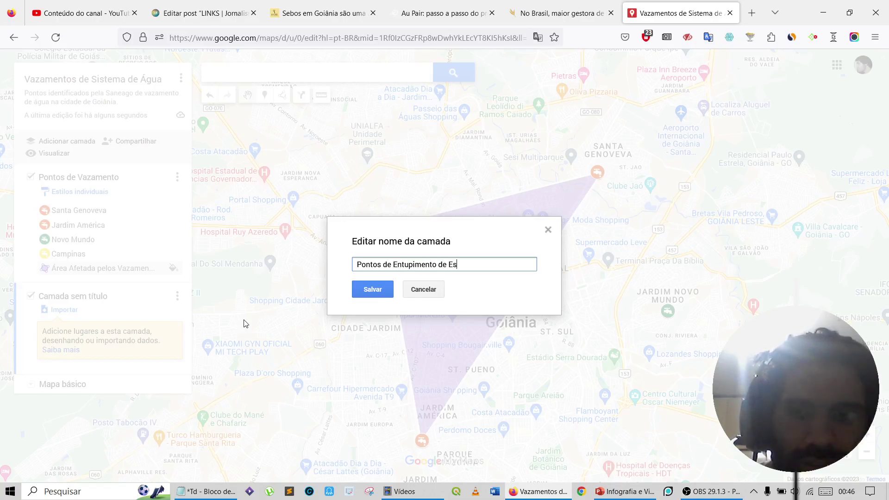
{"action": "type", "text": "oto"}
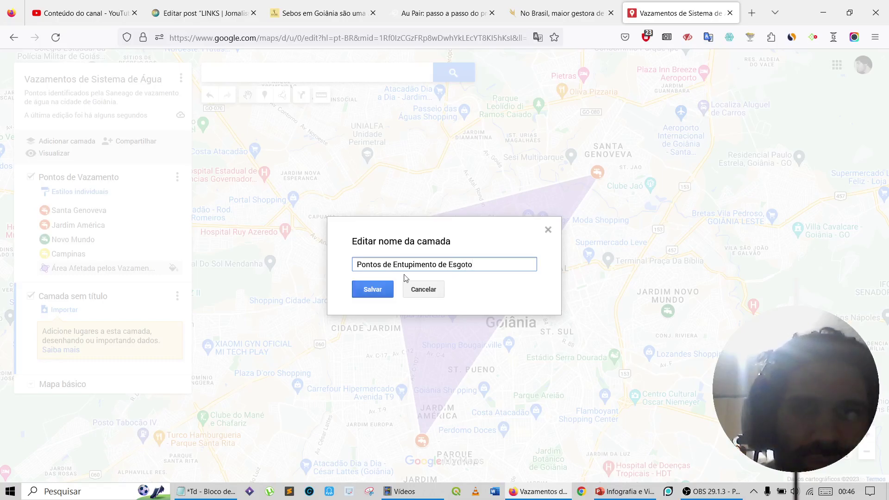
{"action": "left_click", "coordinate": [373, 290]}
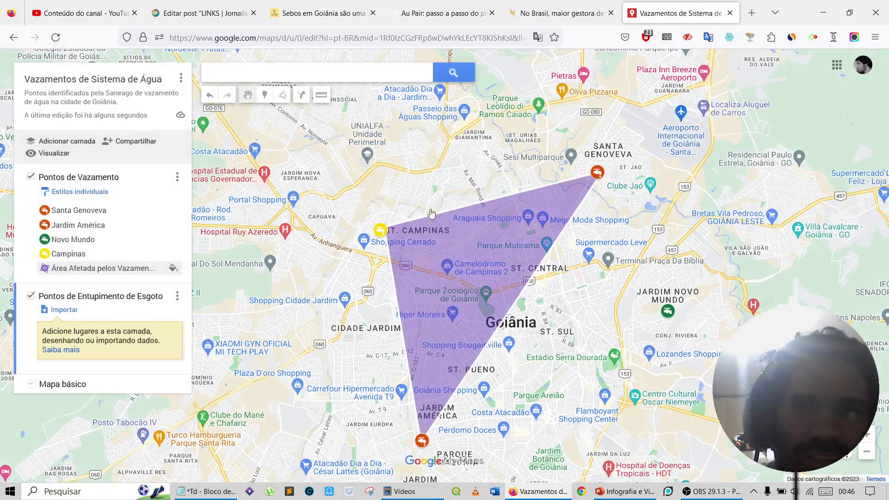
- Place a marker southeast of the St. Central label in the new layer, name it "Centro" and save it
{"action": "left_click", "coordinate": [264, 95]}
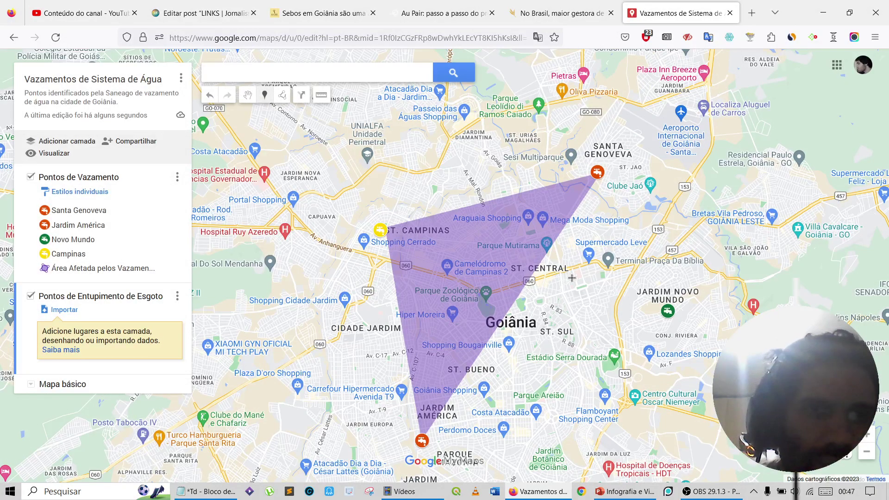
{"action": "left_click", "coordinate": [586, 286]}
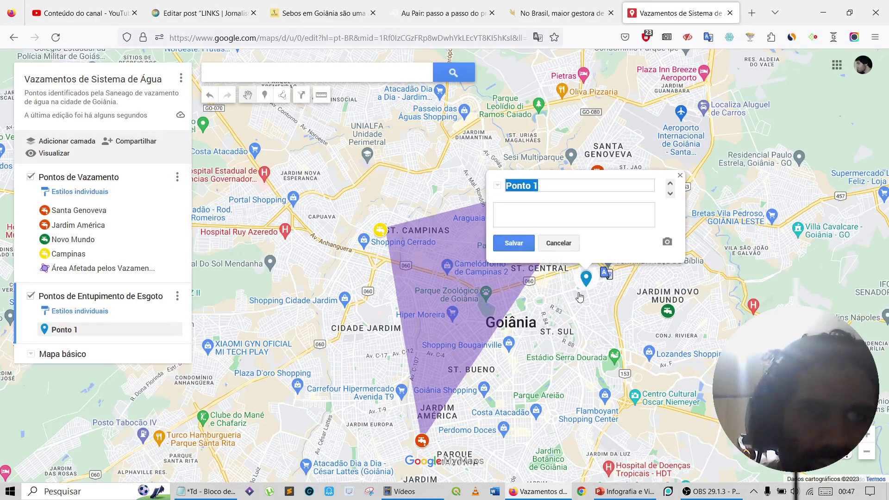
{"action": "type", "text": "Centro"}
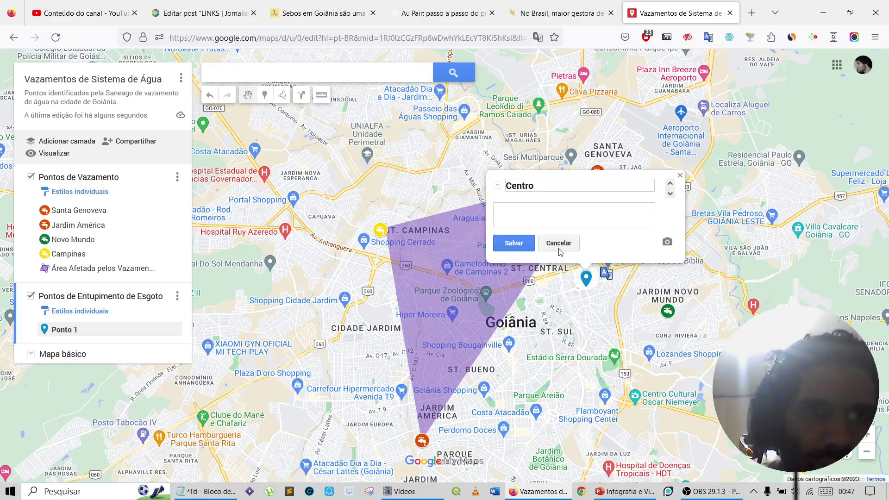
{"action": "left_click", "coordinate": [523, 245]}
- Open the full icon collection for the Centro marker, search it for "esgoto" and clear the filter
{"action": "left_click", "coordinate": [604, 240]}
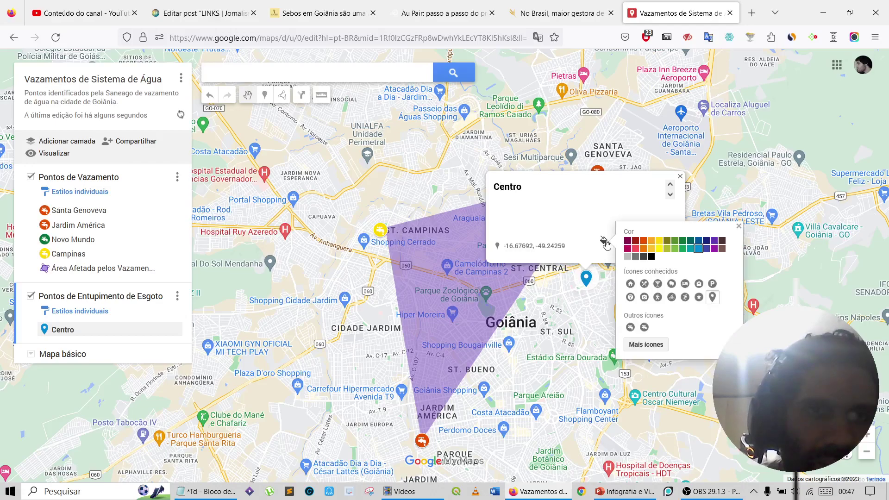
{"action": "left_click", "coordinate": [646, 349]}
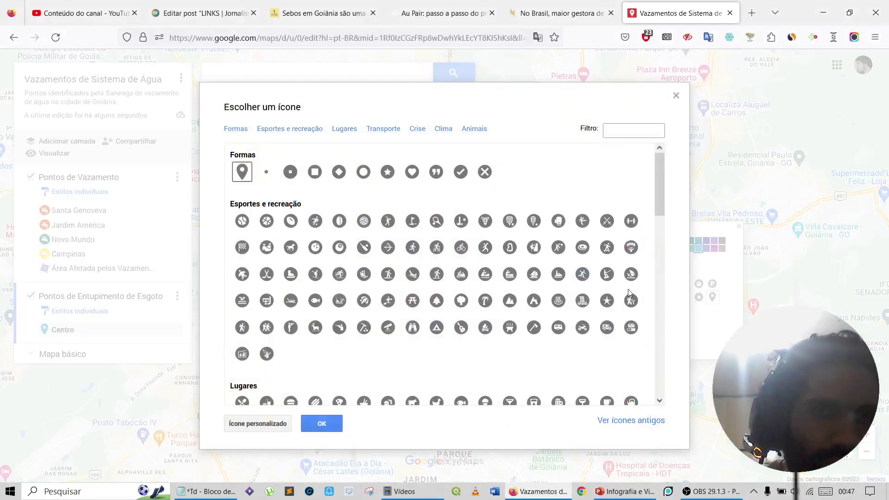
{"action": "left_click", "coordinate": [626, 131]}
{"action": "type", "text": "esgoto"}
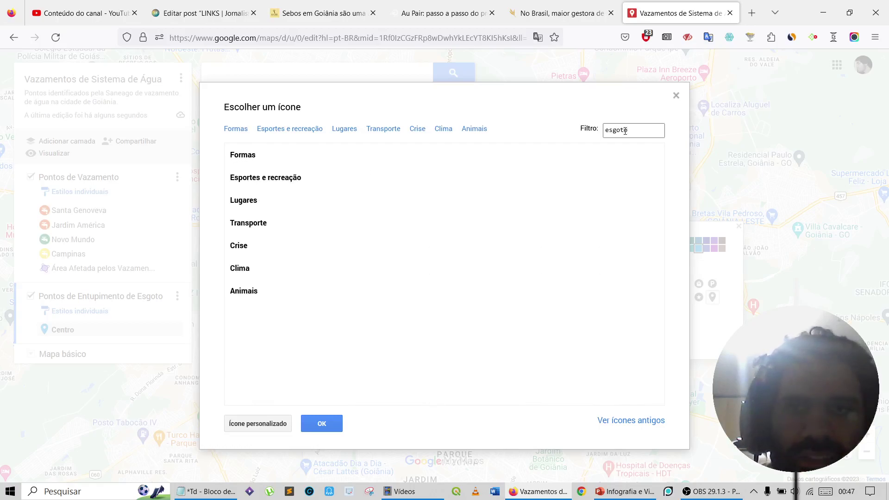
{"action": "key", "text": "BackSpace"}
{"action": "key", "text": "BackSpace"}
{"action": "key", "text": "BackSpace"}
{"action": "key", "text": "BackSpace"}
{"action": "key", "text": "BackSpace"}
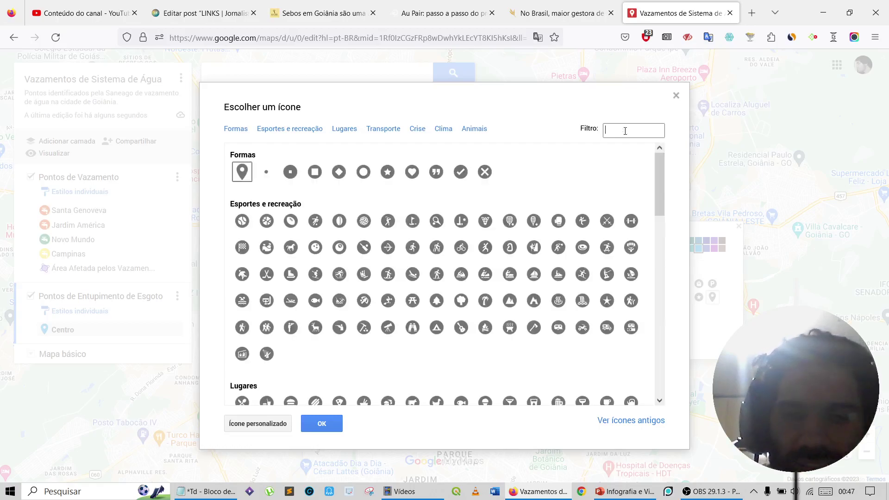
- Search the icon collection for "lixo" and clear the filter again
{"action": "type", "text": "lixo"}
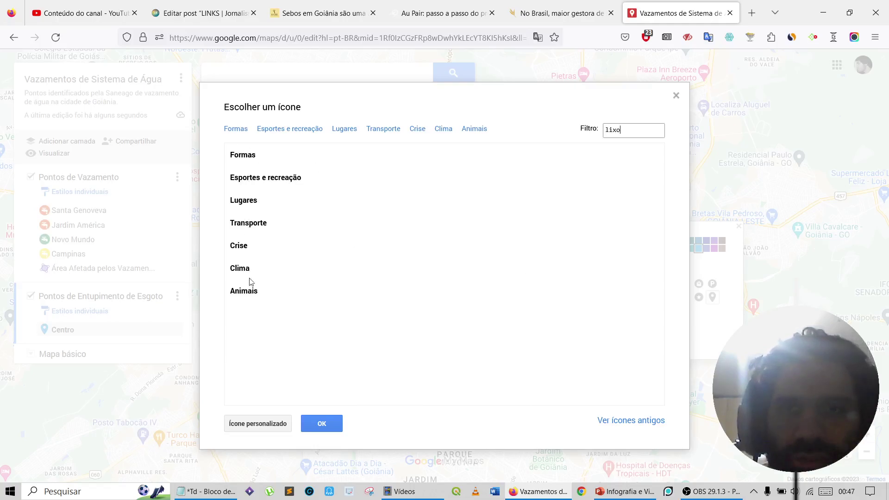
{"action": "key", "text": "BackSpace"}
{"action": "key", "text": "BackSpace"}
{"action": "key", "text": "BackSpace"}
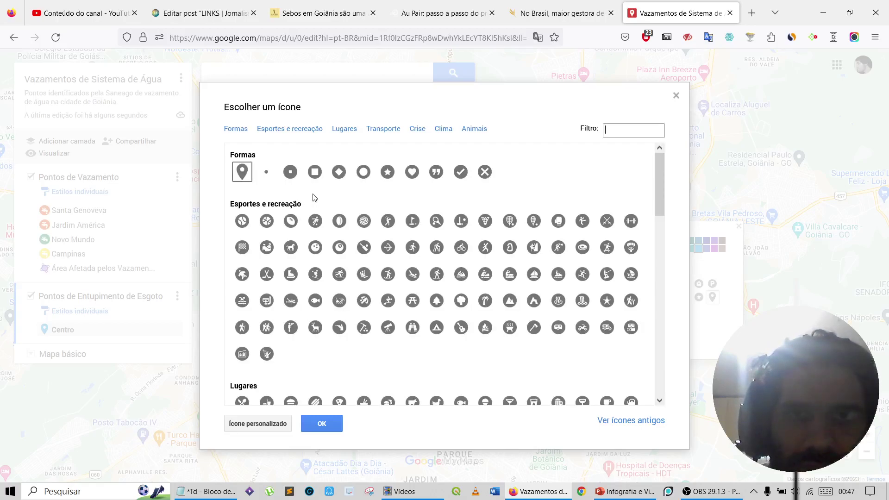
- Give the Centro marker the circled X shape icon, colour it dark burgundy and close its style and info windows
{"action": "scroll", "coordinate": [314, 198], "scroll_direction": "down", "scroll_amount": 1}
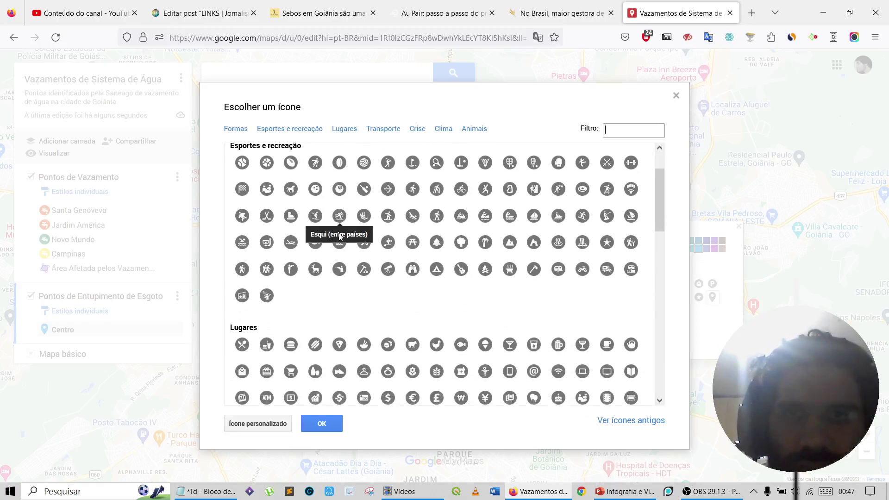
{"action": "scroll", "coordinate": [335, 227], "scroll_direction": "down", "scroll_amount": 3}
{"action": "scroll", "coordinate": [345, 259], "scroll_direction": "down", "scroll_amount": 2}
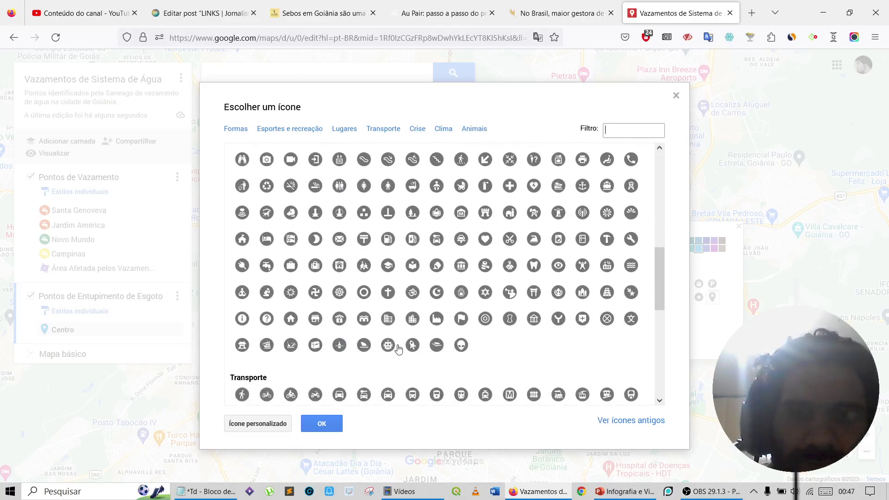
{"action": "scroll", "coordinate": [420, 356], "scroll_direction": "up", "scroll_amount": 6}
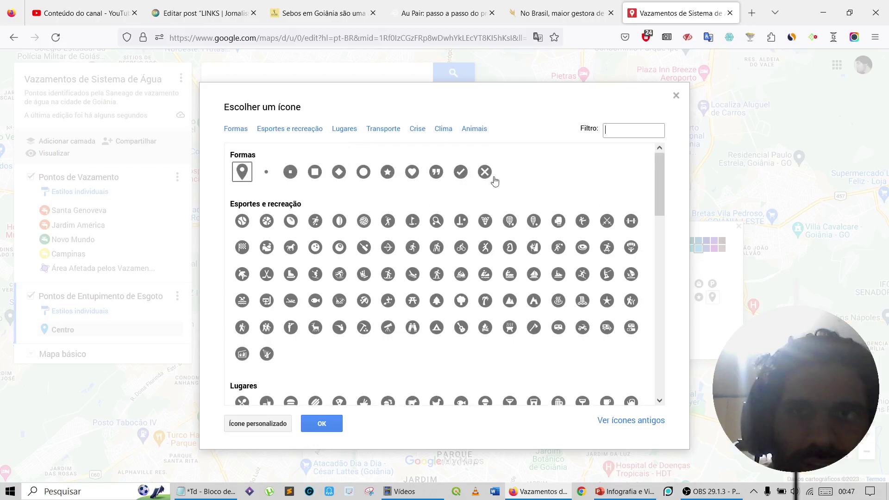
{"action": "left_click", "coordinate": [484, 173]}
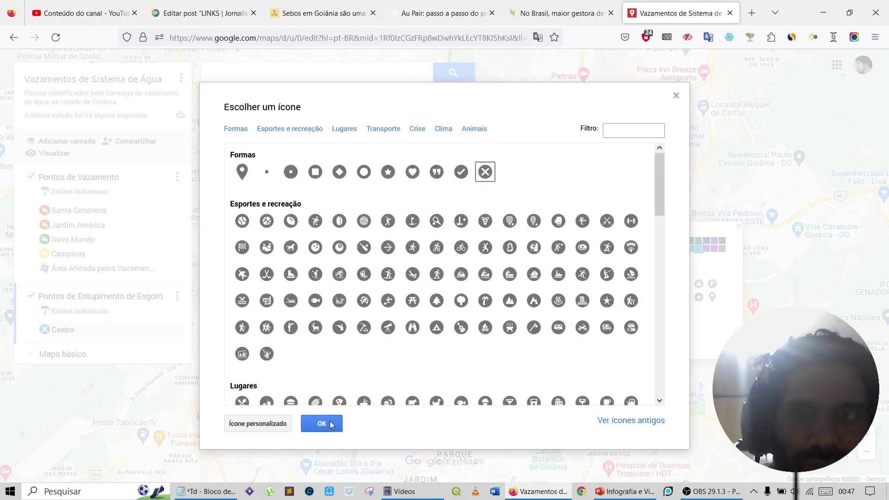
{"action": "left_click", "coordinate": [332, 427]}
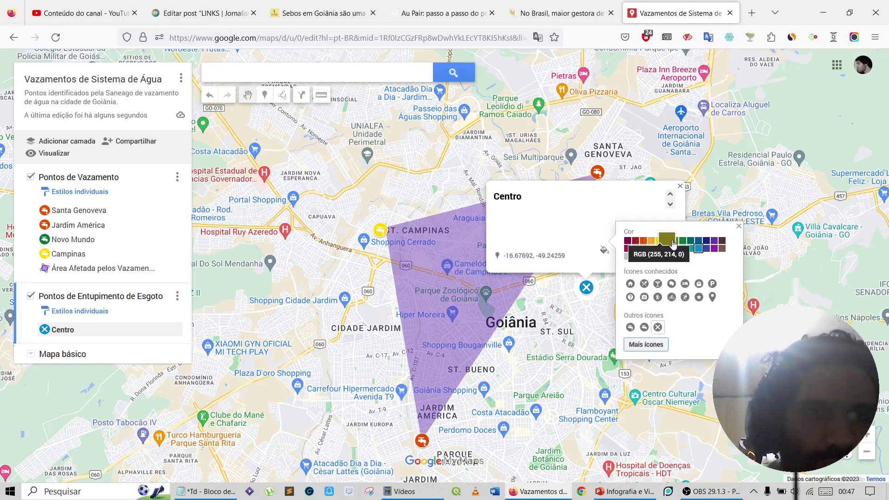
{"action": "left_click", "coordinate": [629, 241]}
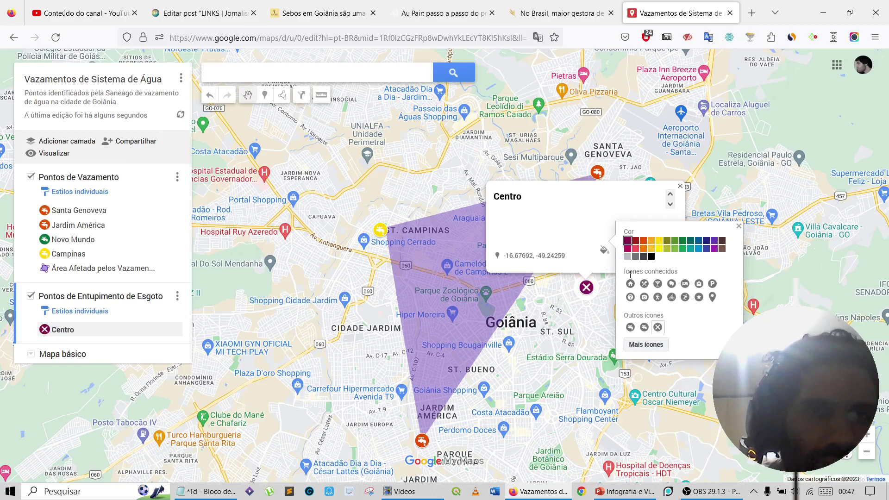
{"action": "left_click", "coordinate": [592, 326]}
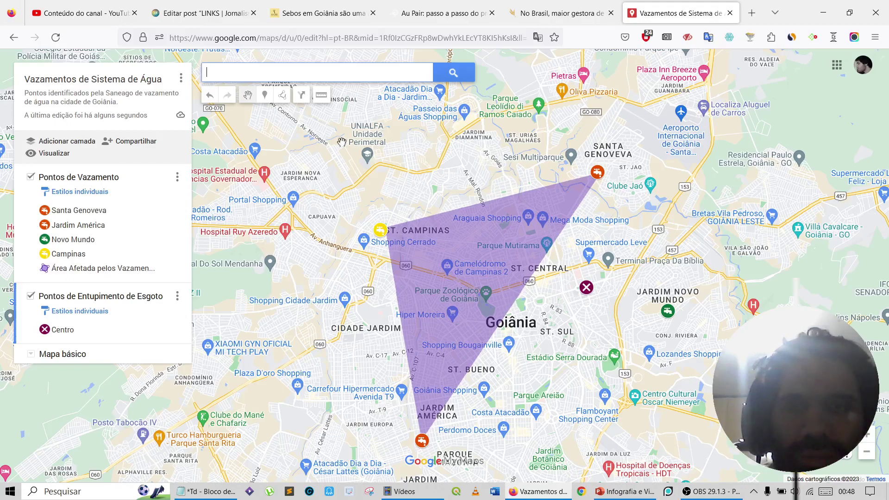
- Measure a multi-segment distance starting near UNIALFA Unidade Perimetral with the ruler and leave the measurement
{"action": "left_click", "coordinate": [323, 102]}
{"action": "left_click", "coordinate": [365, 164]}
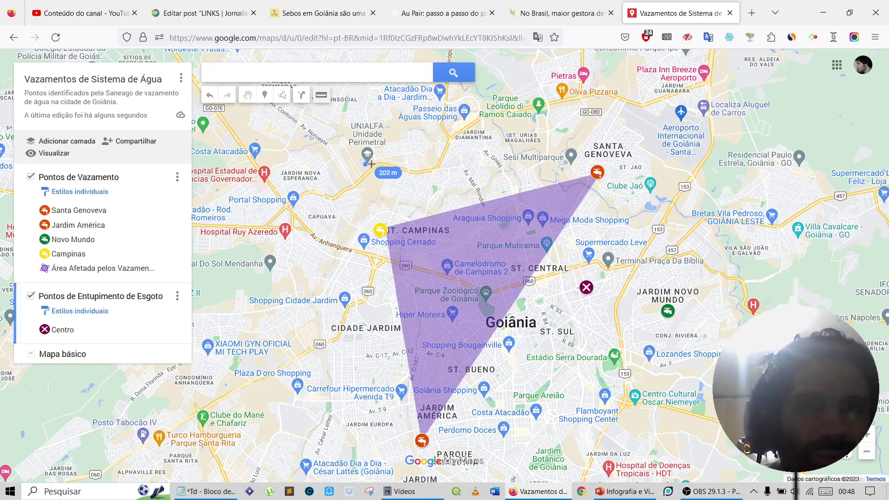
{"action": "left_click", "coordinate": [421, 164]}
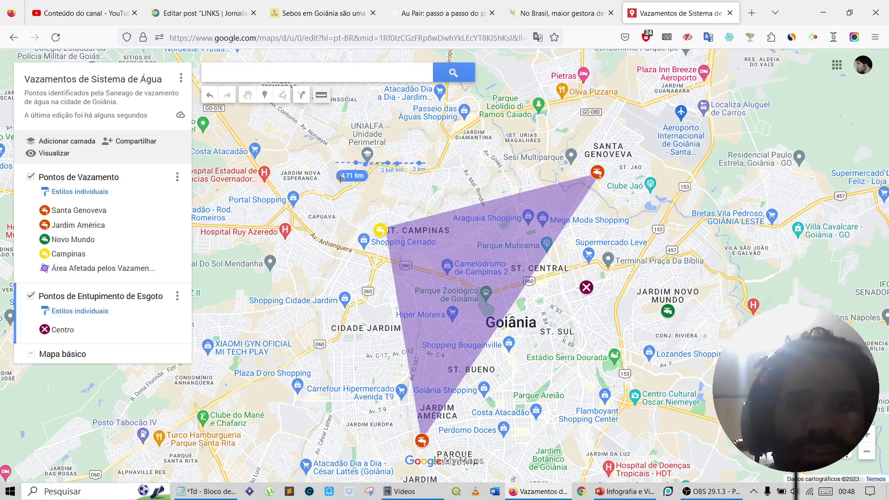
{"action": "left_click", "coordinate": [325, 241]}
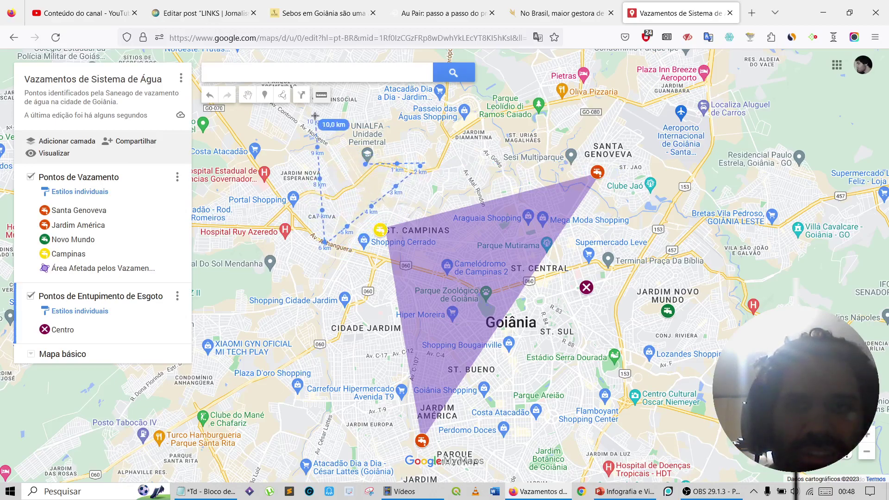
{"action": "key", "text": "Escape"}
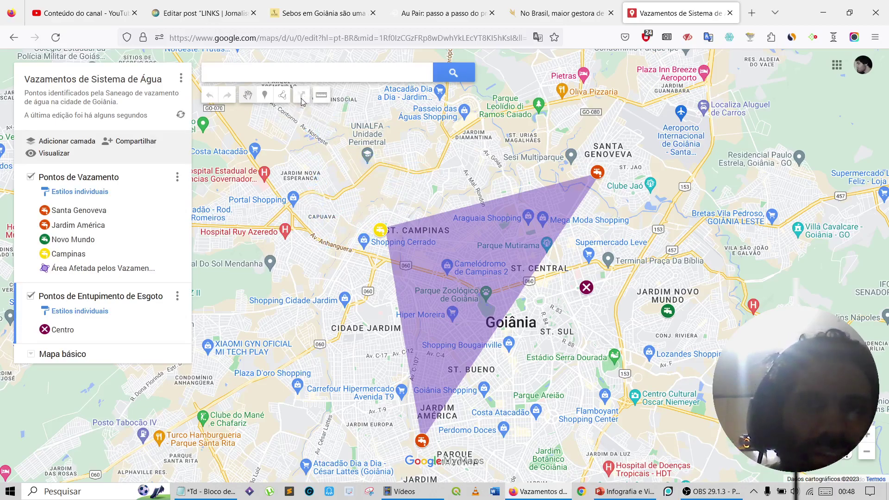
- Add a driving directions layer and try to pick its destinations on the map at UNIALFA, the affected area and Novo Mundo
{"action": "left_click", "coordinate": [367, 158]}
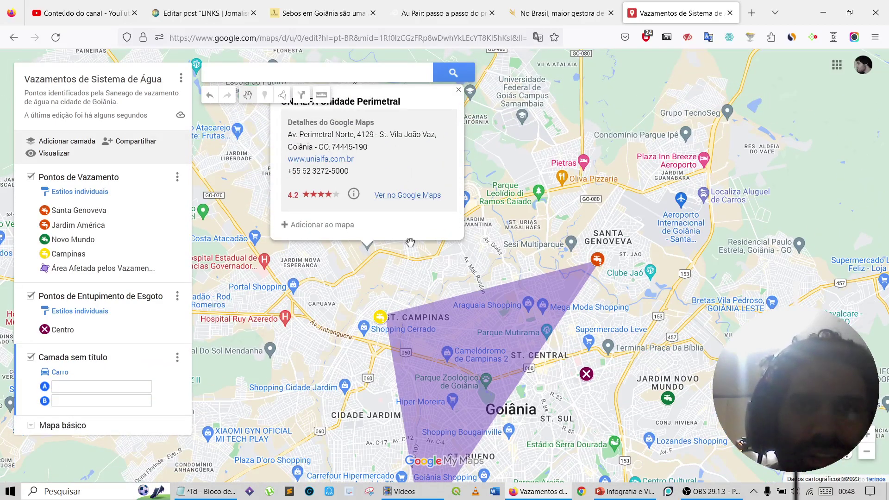
{"action": "left_click", "coordinate": [437, 277]}
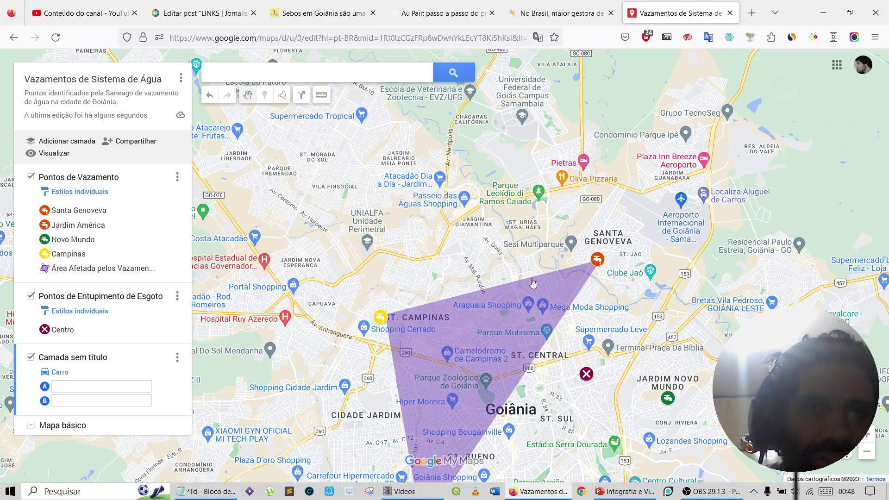
{"action": "left_click", "coordinate": [526, 302]}
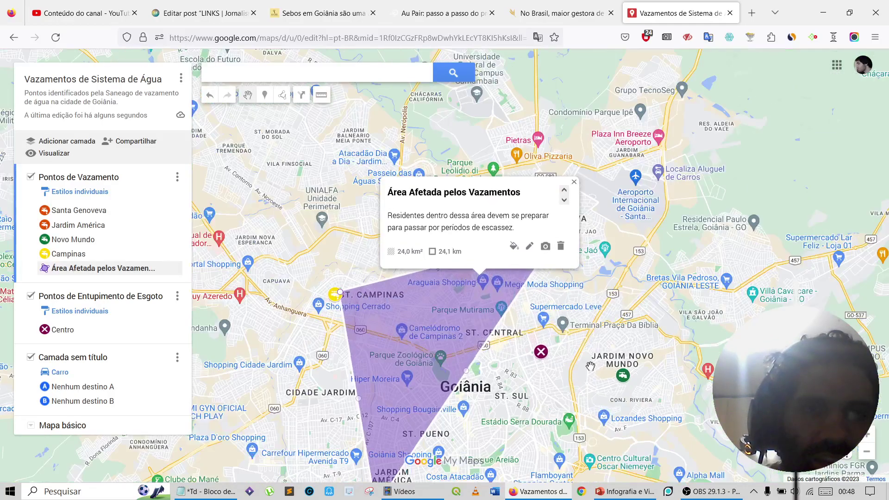
{"action": "left_click", "coordinate": [624, 379]}
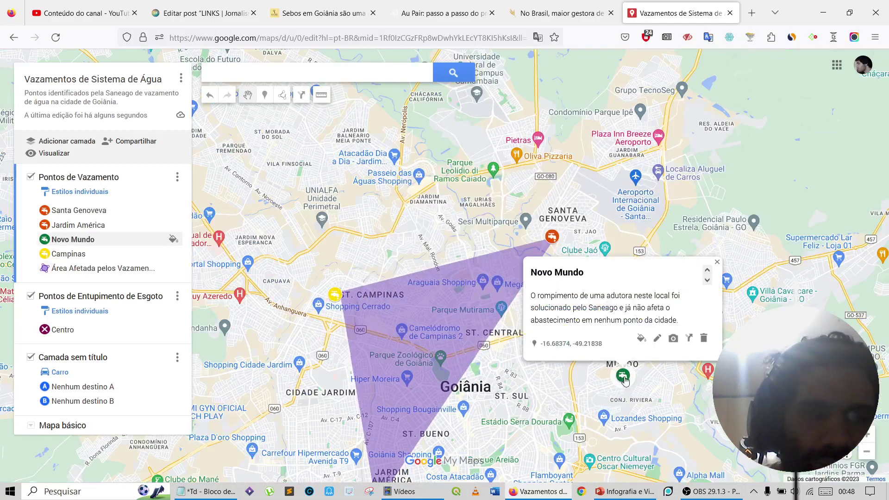
{"action": "left_click", "coordinate": [499, 282]}
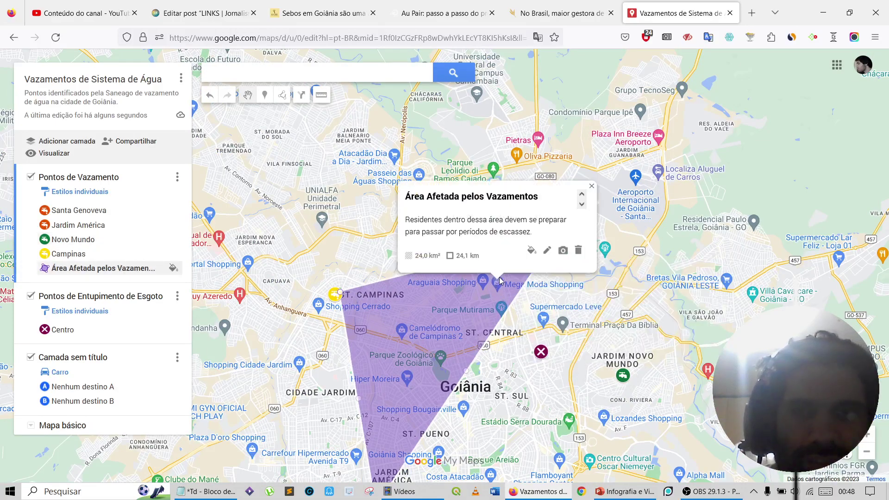
{"action": "left_click", "coordinate": [484, 280]}
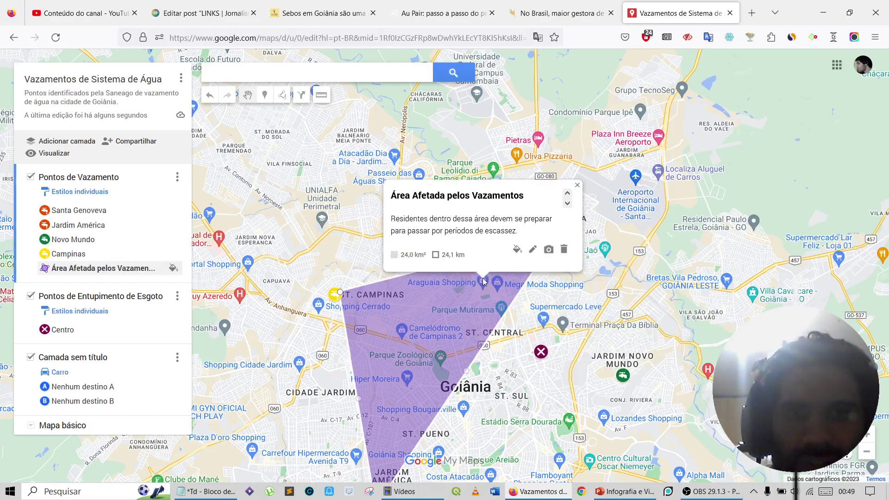
- Add the Supermercado Leve place to the map and move it from Pontos de Vazamento into the untitled directions layer
{"action": "left_click", "coordinate": [544, 319]}
{"action": "scroll", "coordinate": [537, 331], "scroll_direction": "down", "scroll_amount": 2}
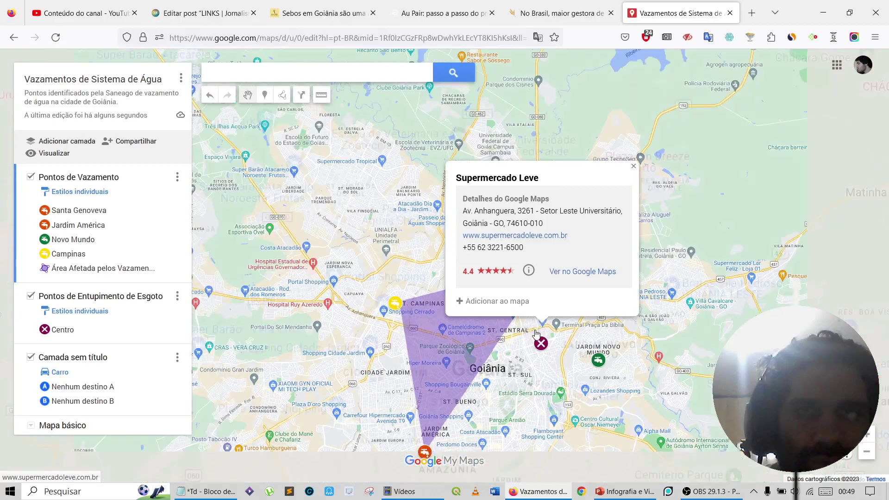
{"action": "scroll", "coordinate": [533, 339], "scroll_direction": "up", "scroll_amount": 1}
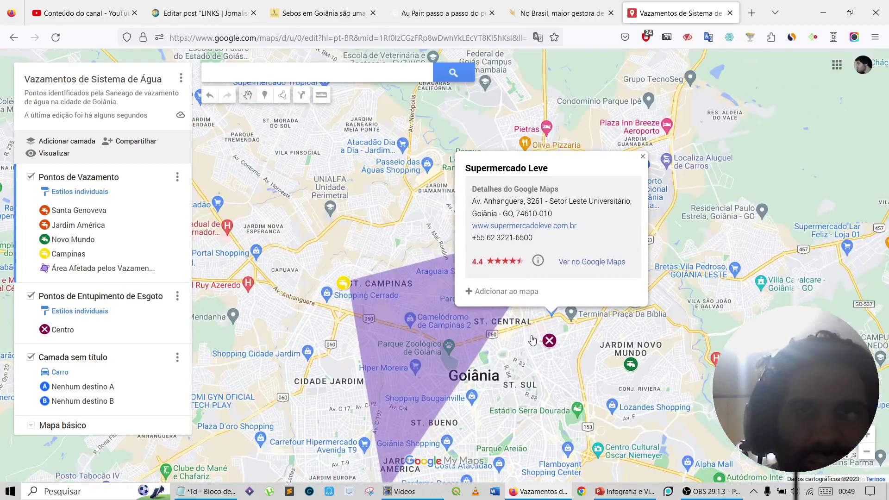
{"action": "left_click", "coordinate": [507, 290]}
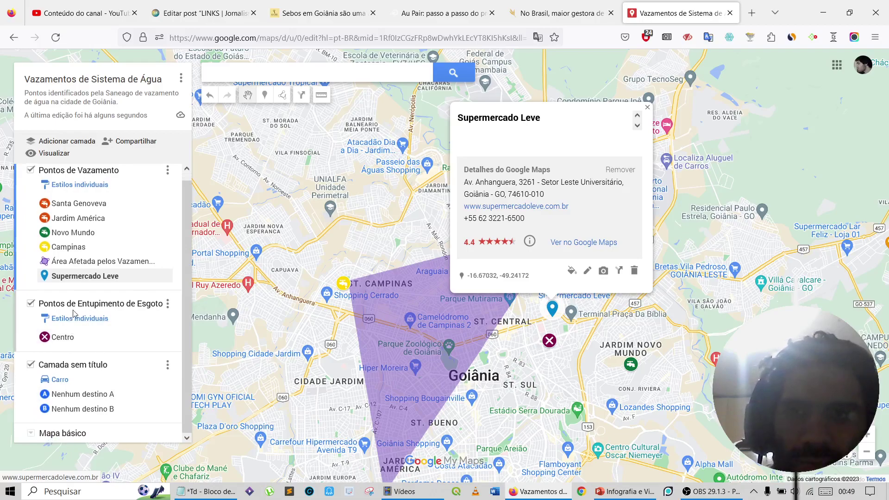
{"action": "left_click_drag", "start_coordinate": [72, 278], "coordinate": [72, 387]}
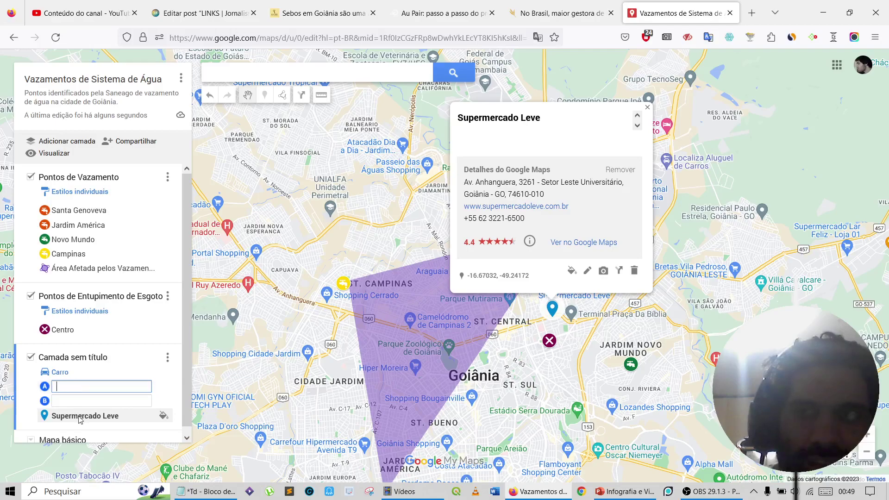
- Set the driving route's destination A to the Supermercado Leve marker and destination B to Praça da Bíblia in Goiânia, GO
{"action": "left_click", "coordinate": [85, 389]}
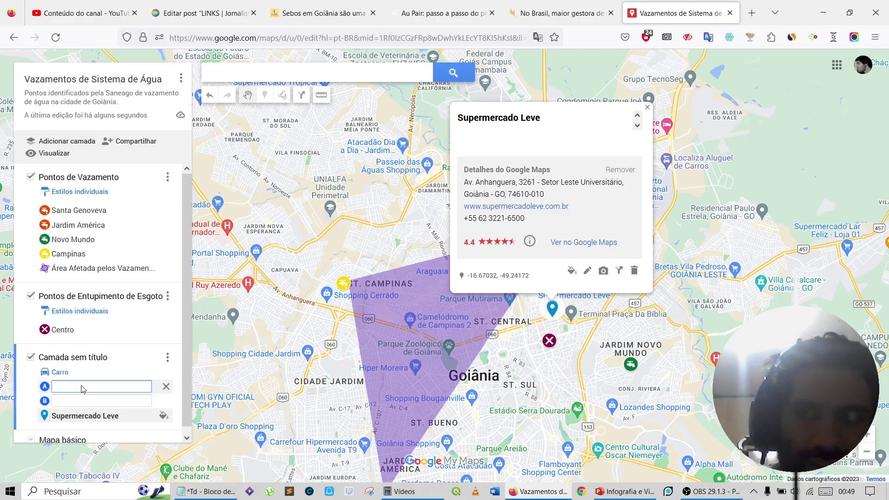
{"action": "type", "text": "supe"}
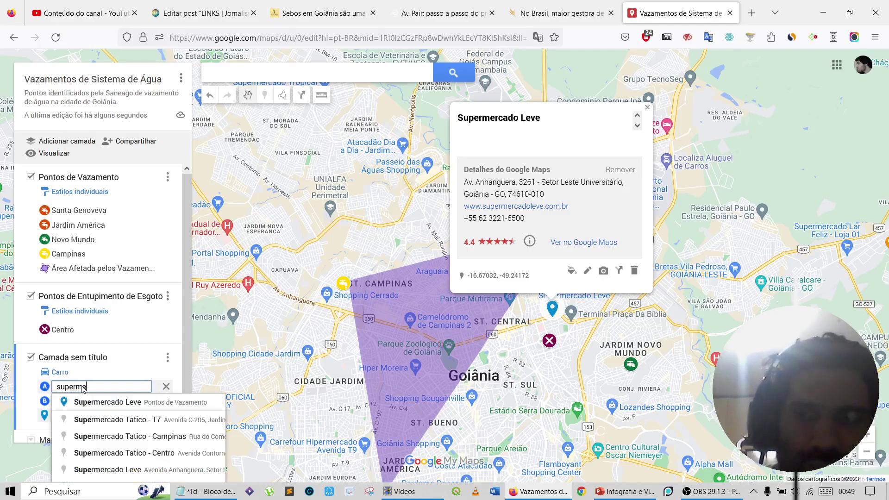
{"action": "type", "text": "rme"}
{"action": "left_click", "coordinate": [97, 402]}
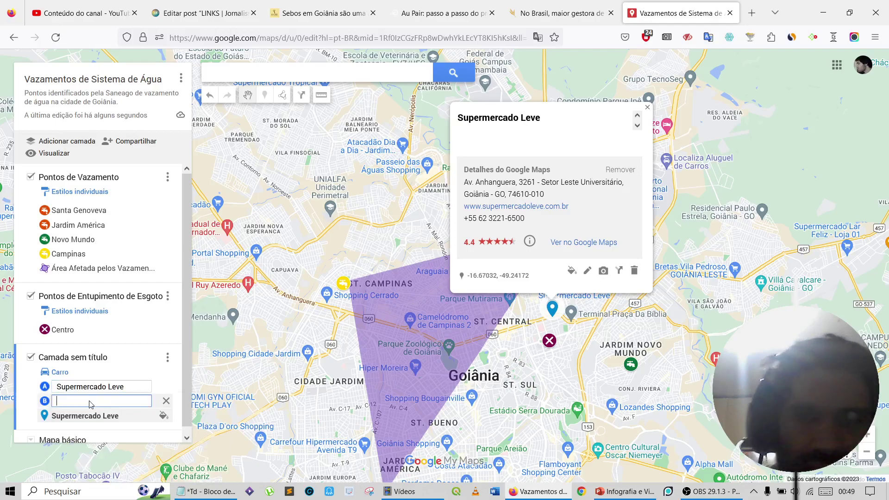
{"action": "type", "text": "praça"}
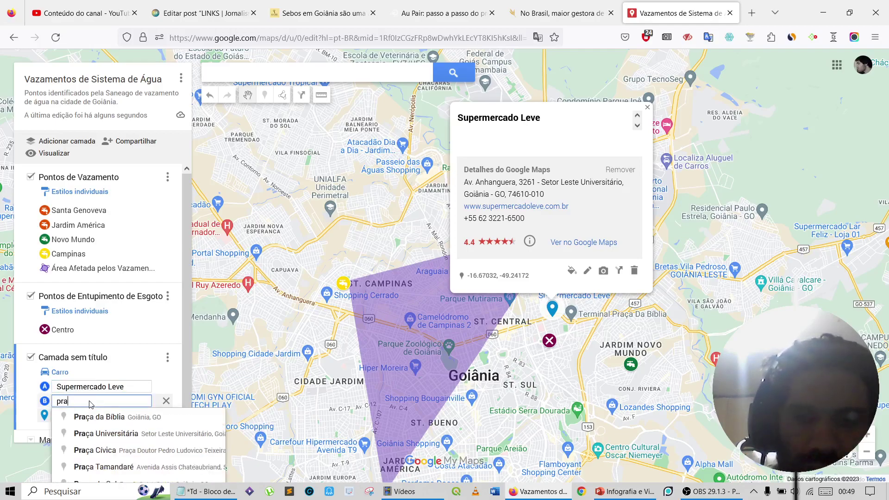
{"action": "left_click", "coordinate": [96, 415]}
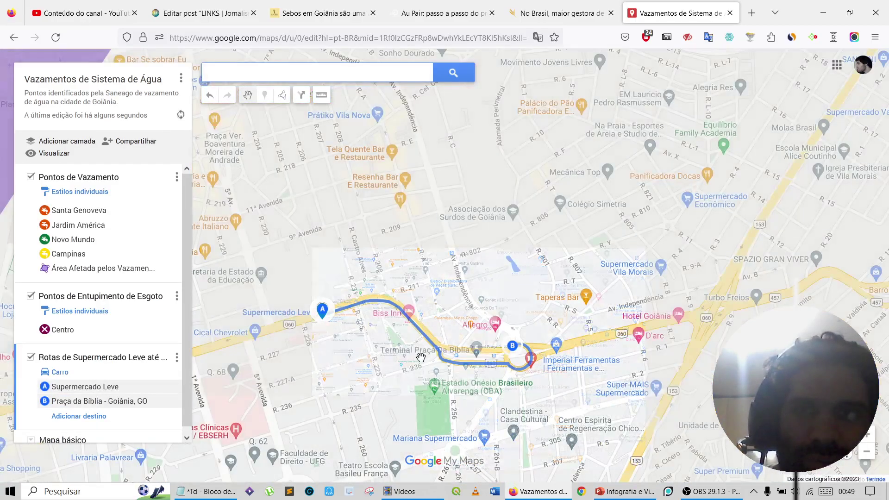
{"action": "scroll", "coordinate": [413, 351], "scroll_direction": "down", "scroll_amount": 4}
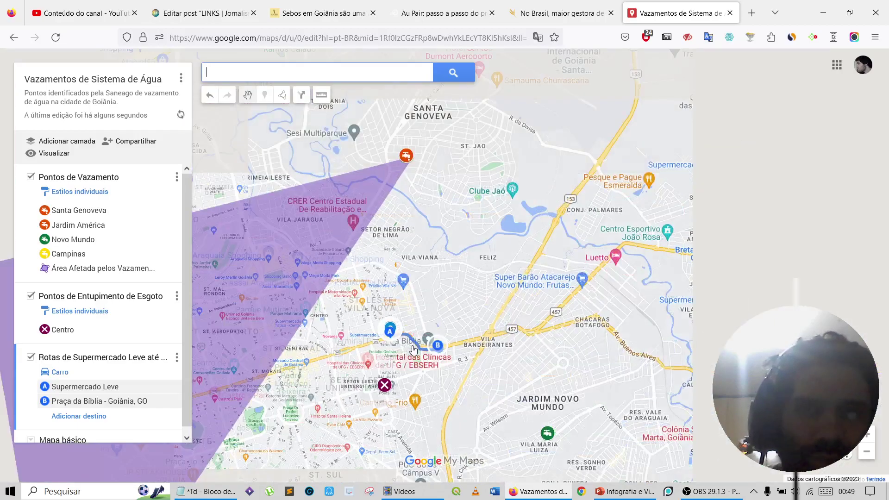
{"action": "scroll", "coordinate": [414, 351], "scroll_direction": "down", "scroll_amount": 1}
{"action": "left_click_drag", "start_coordinate": [400, 398], "coordinate": [491, 359]}
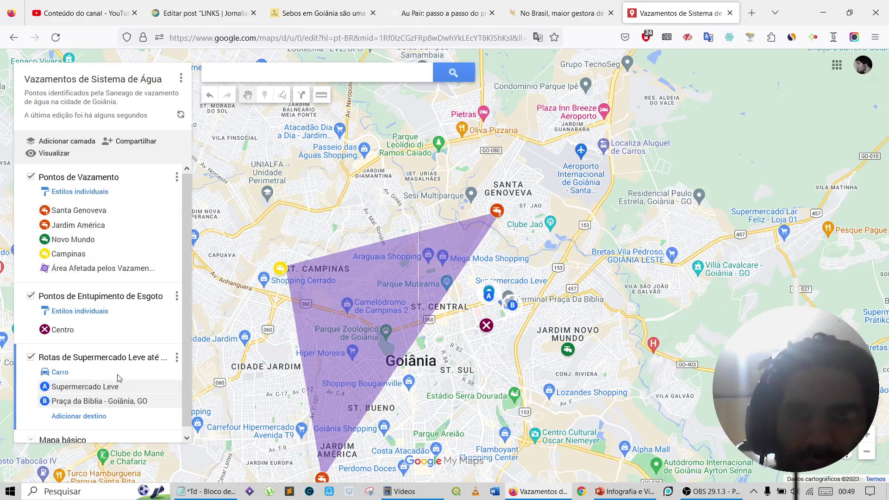
- Switch to the WordPress post, reload the embedded map by showing its HTML and previewing it again, and return to My Maps
{"action": "left_click", "coordinate": [190, 14]}
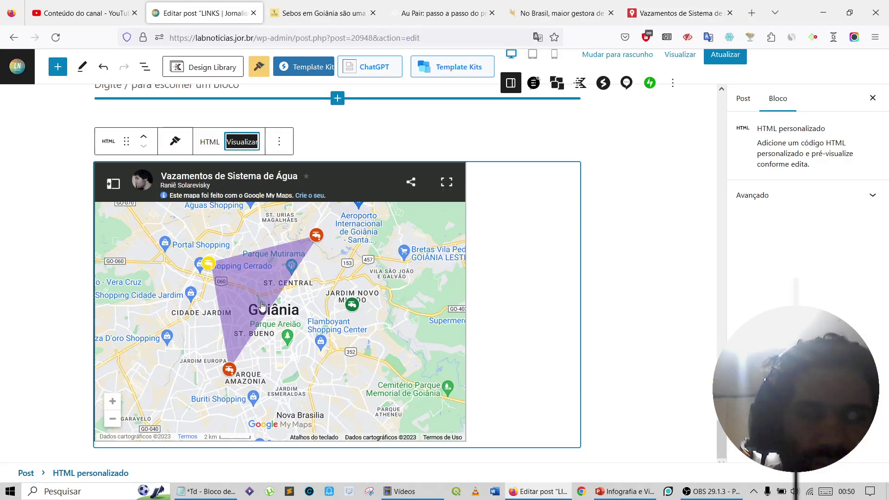
{"action": "left_click", "coordinate": [211, 143]}
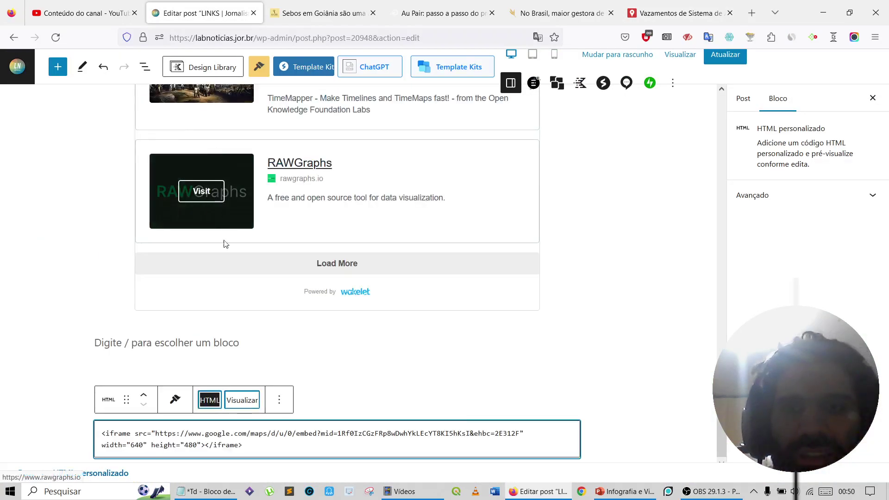
{"action": "left_click", "coordinate": [241, 409]}
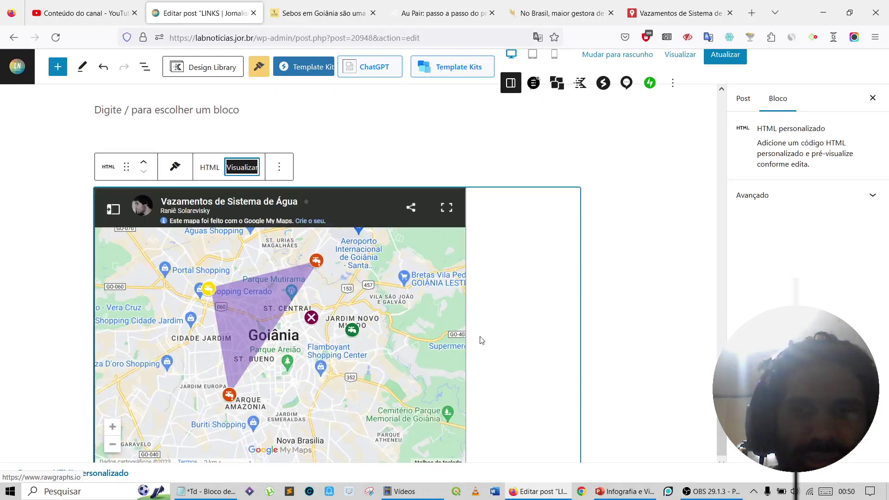
{"action": "left_click", "coordinate": [667, 13]}
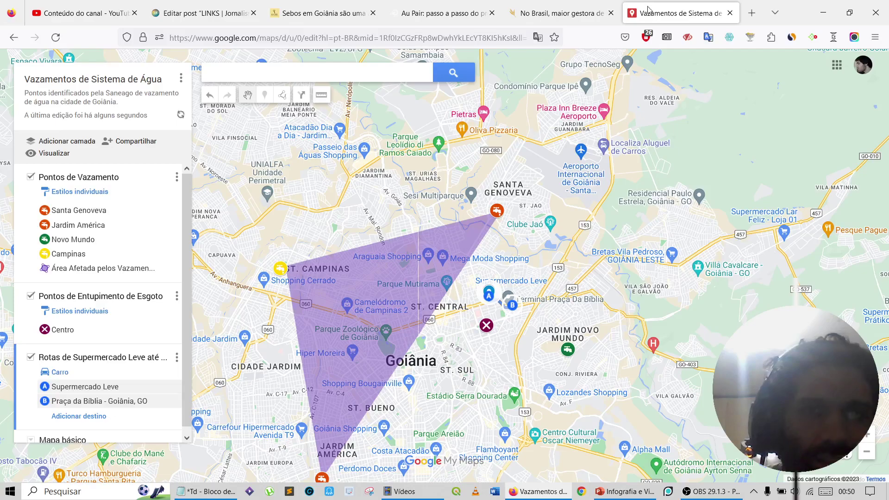